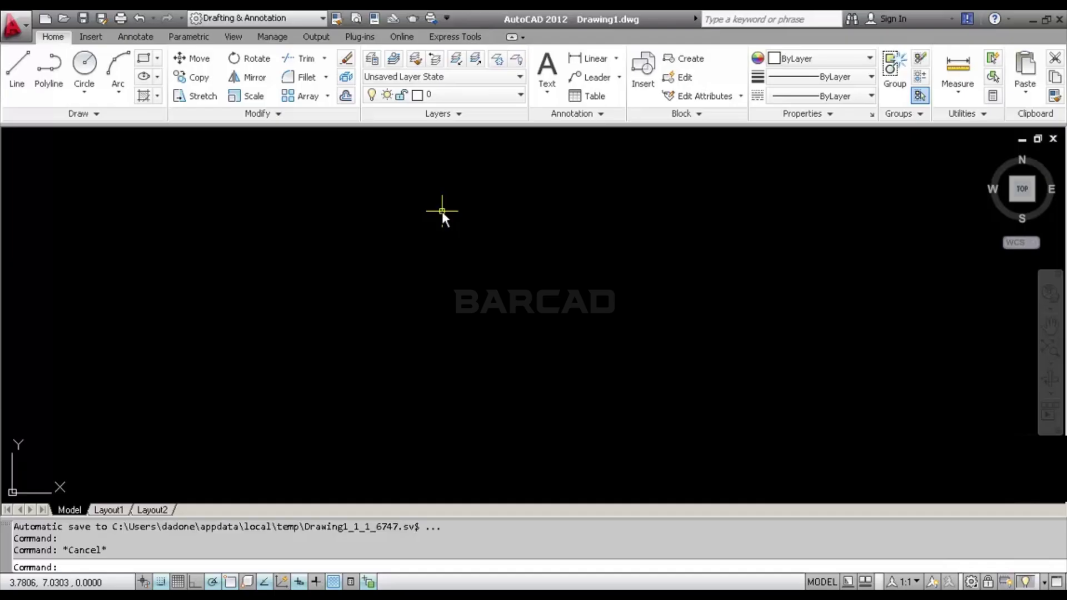
- Examine the application's file commands, including the Open and Export options
{"action": "left_click", "coordinate": [22, 36]}
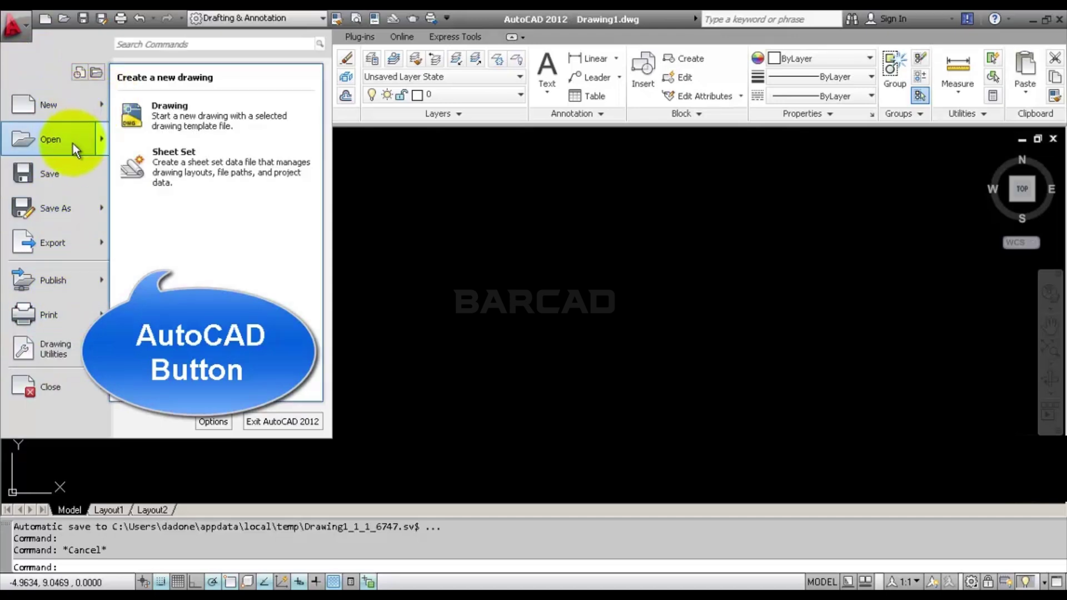
{"action": "mouse_move", "coordinate": [73, 144]}
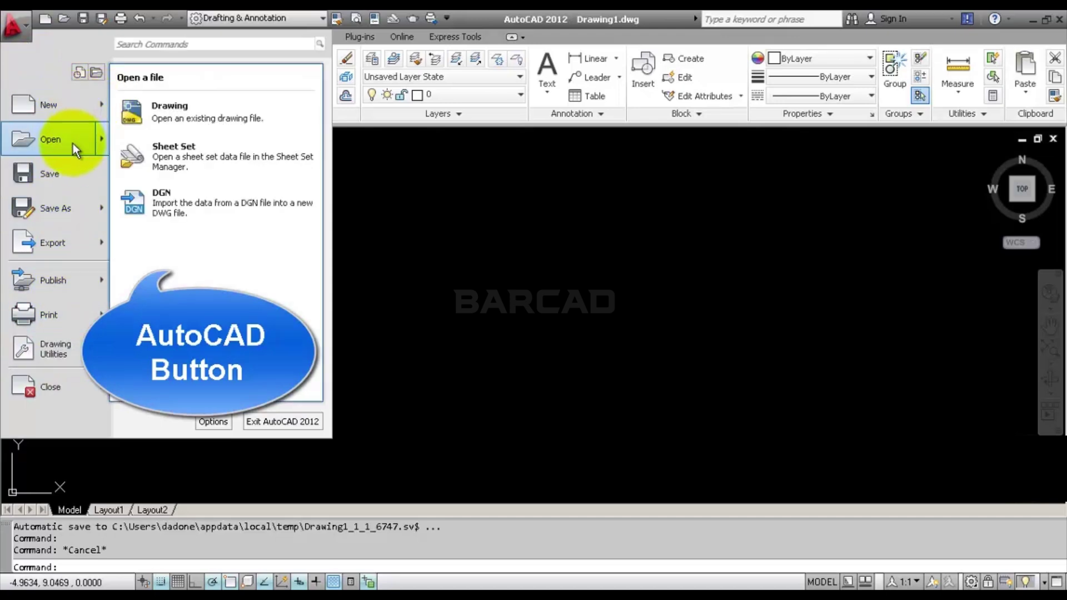
{"action": "mouse_move", "coordinate": [70, 246]}
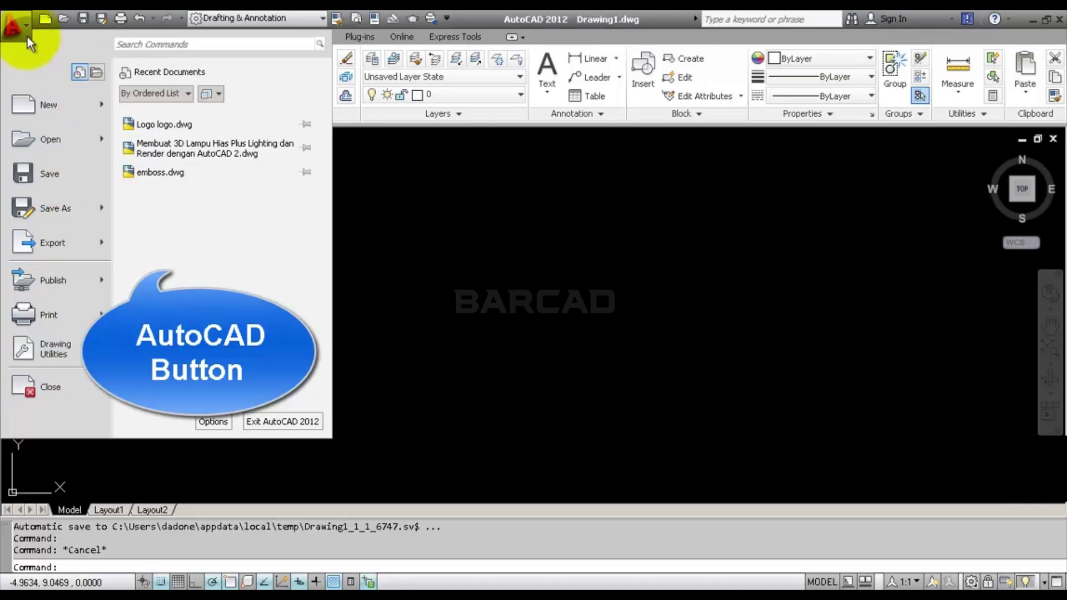
{"action": "left_click", "coordinate": [25, 38]}
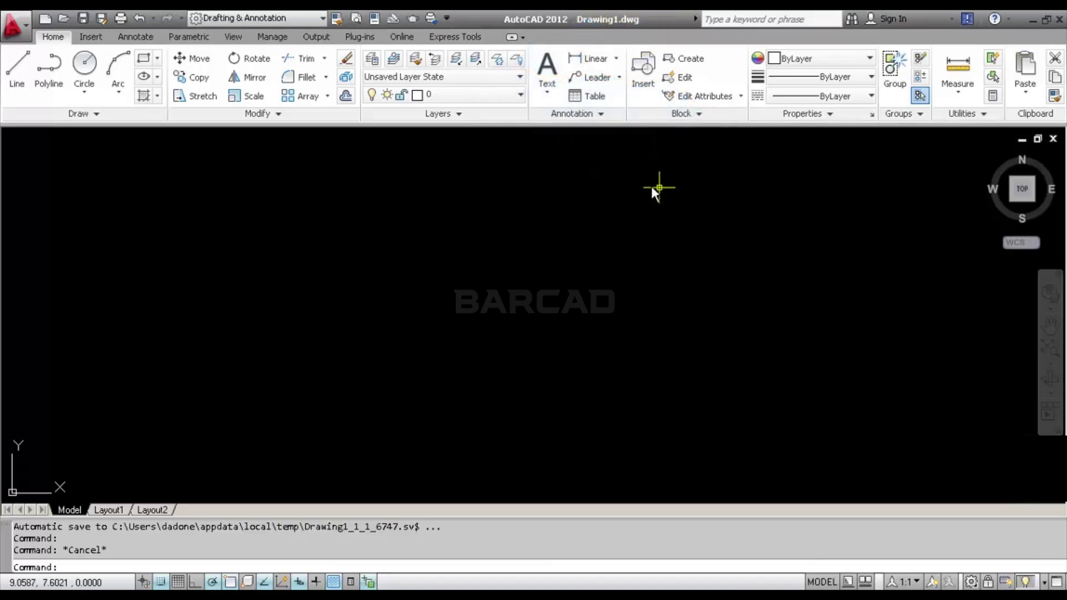
- Switch the workspace to AutoCAD Classic and return to Drafting & Annotation
{"action": "left_click", "coordinate": [322, 22]}
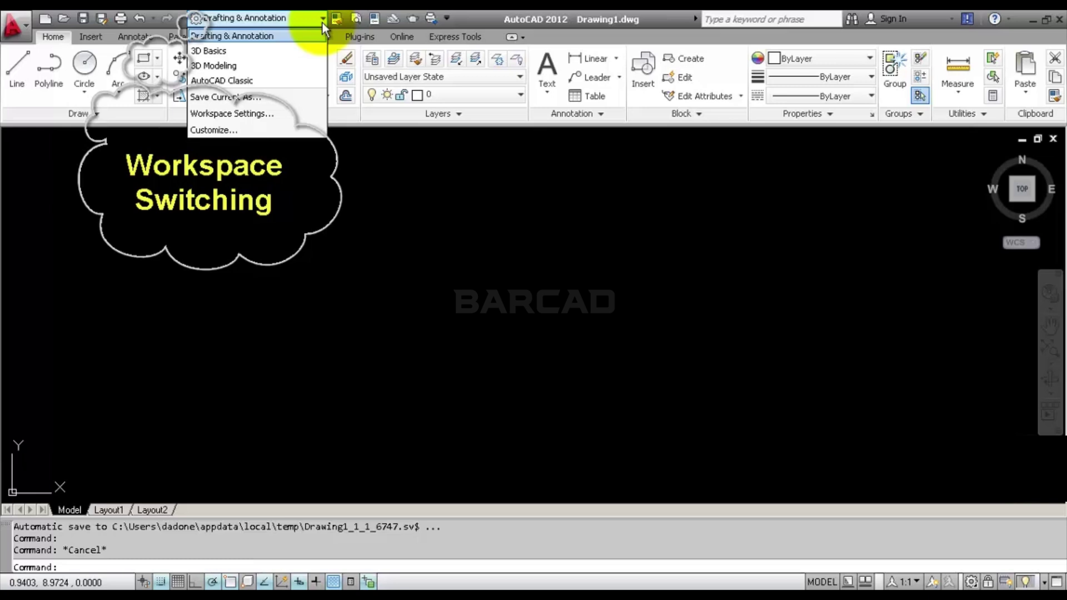
{"action": "left_click", "coordinate": [305, 81]}
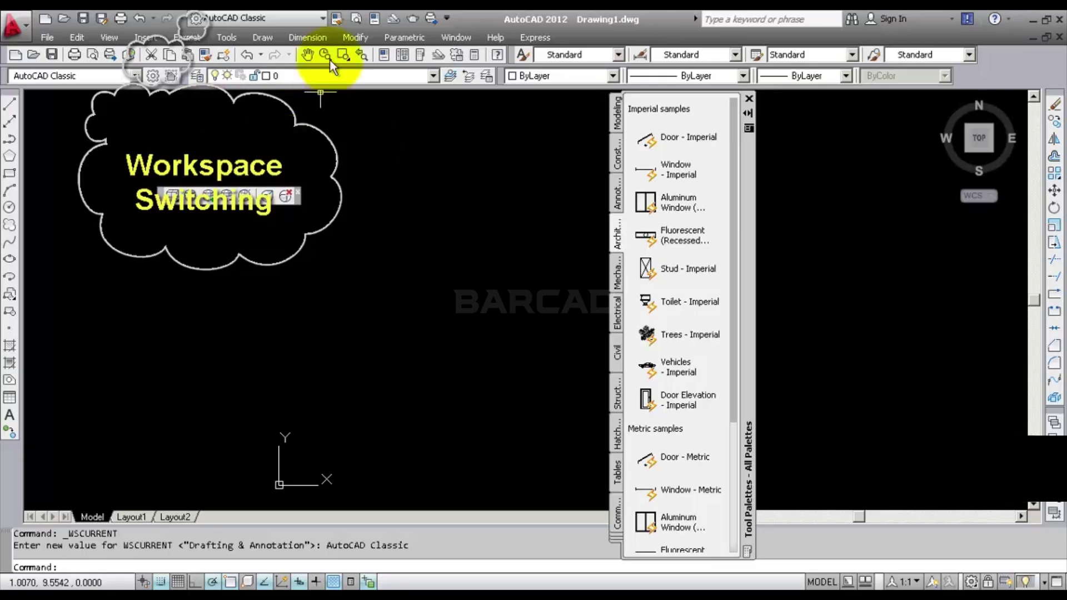
{"action": "left_click", "coordinate": [325, 20]}
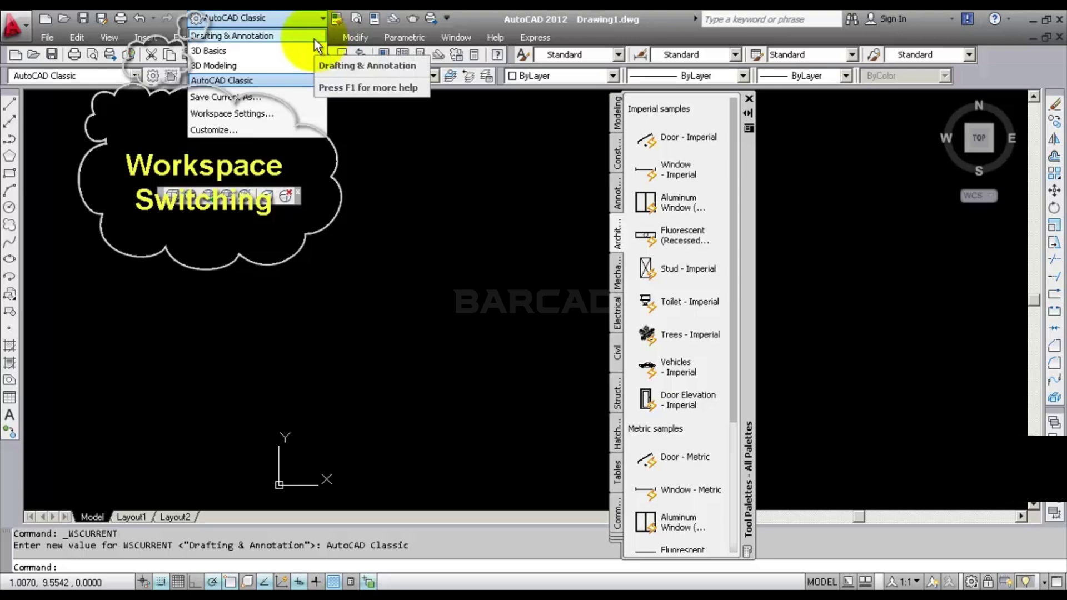
{"action": "left_click", "coordinate": [315, 39]}
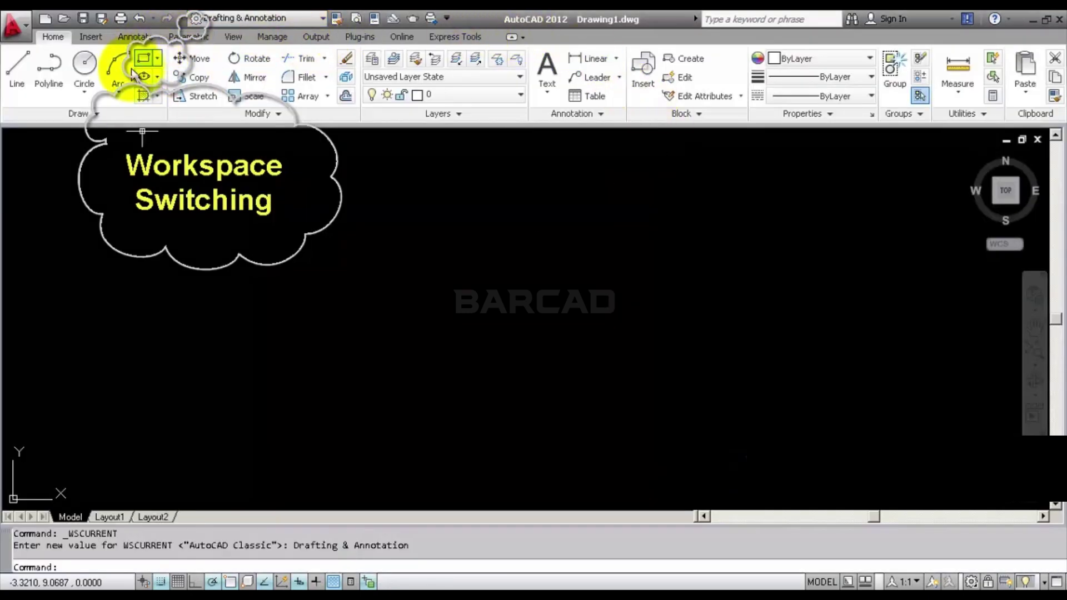
- Switch the workspace to 3D Modeling and check the list of other available workspaces without choosing one
{"action": "left_click", "coordinate": [320, 19]}
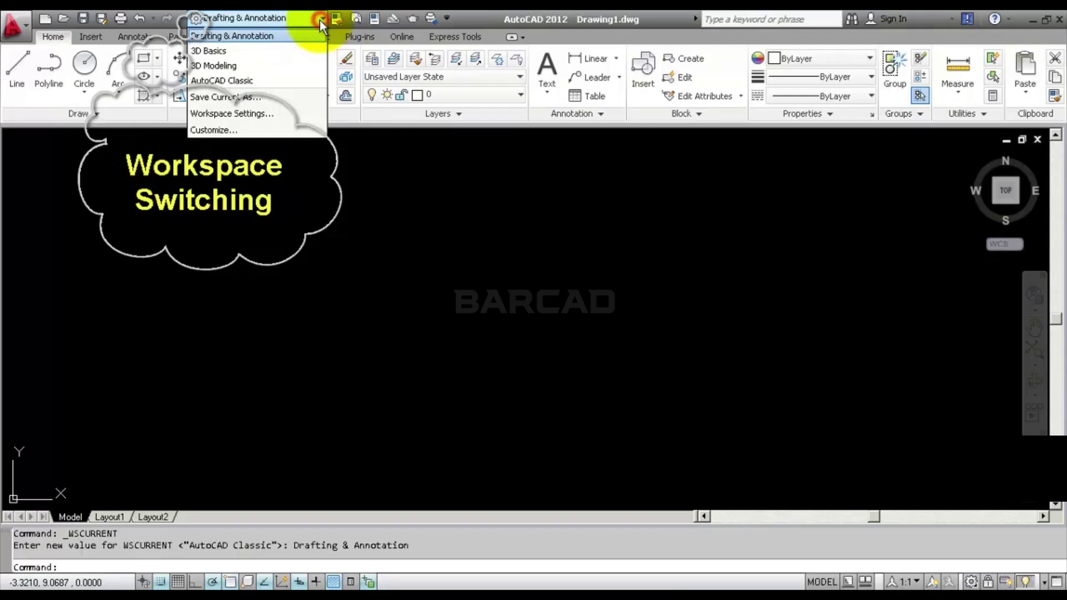
{"action": "left_click", "coordinate": [285, 66]}
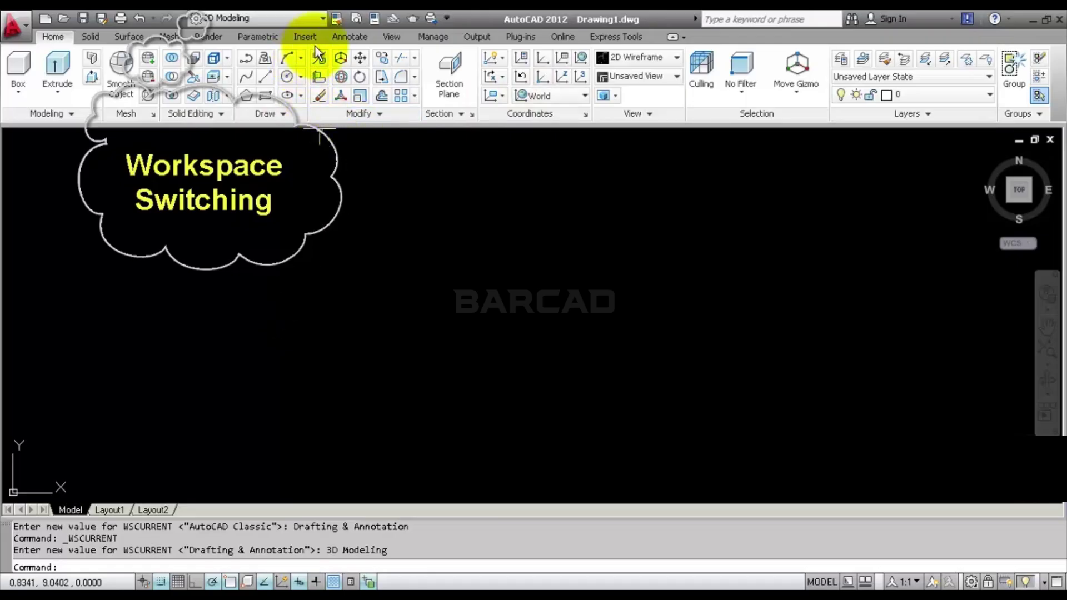
{"action": "left_click", "coordinate": [327, 18]}
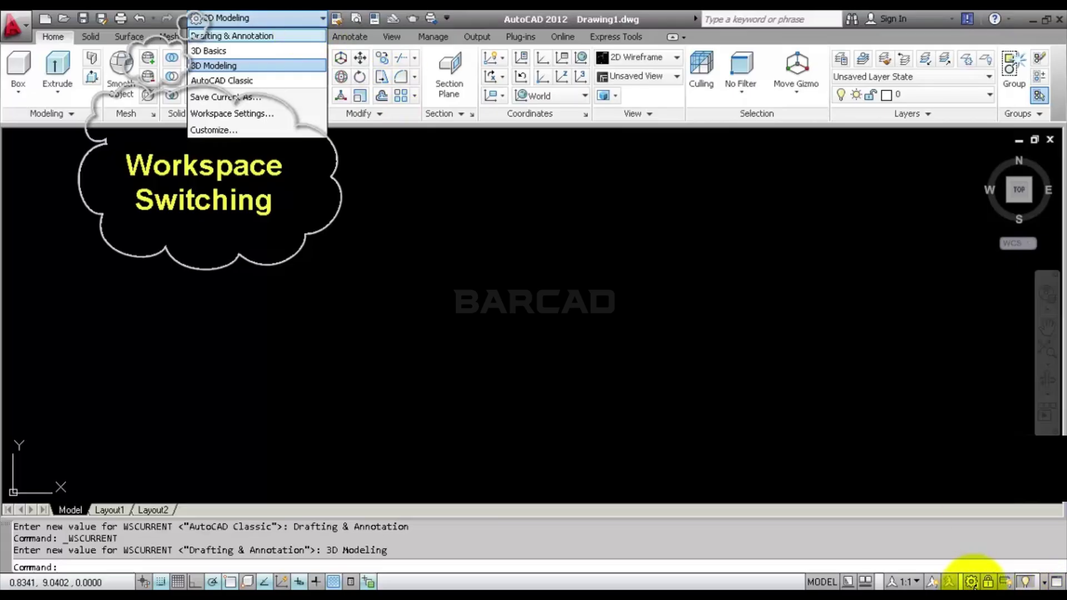
{"action": "left_click", "coordinate": [935, 429]}
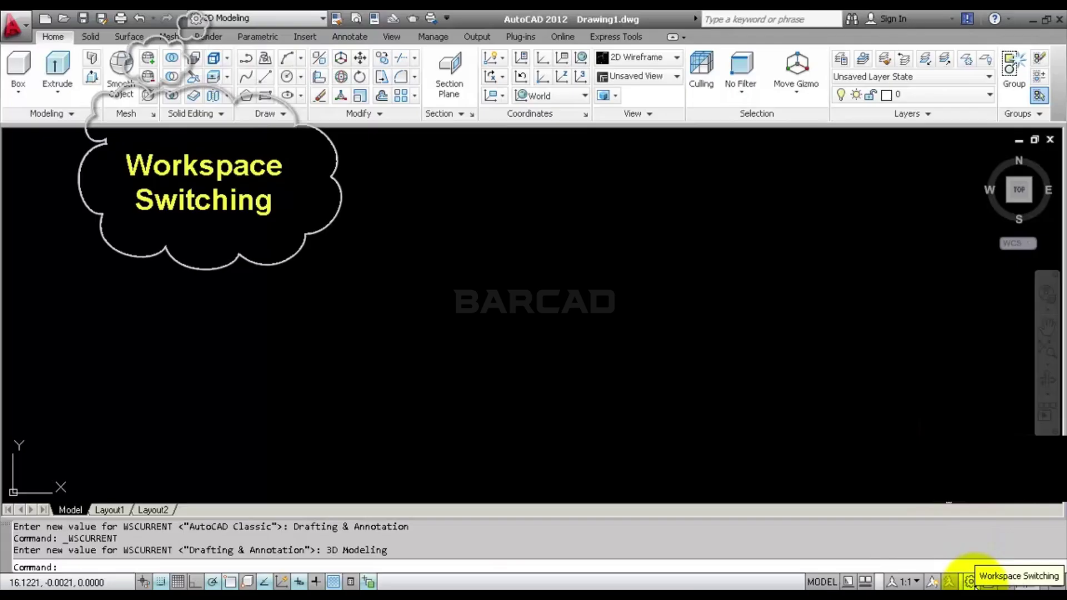
- Change the workspace to AutoCAD Classic and restore Drafting & Annotation using the status bar's workspace switching
{"action": "left_click", "coordinate": [970, 581]}
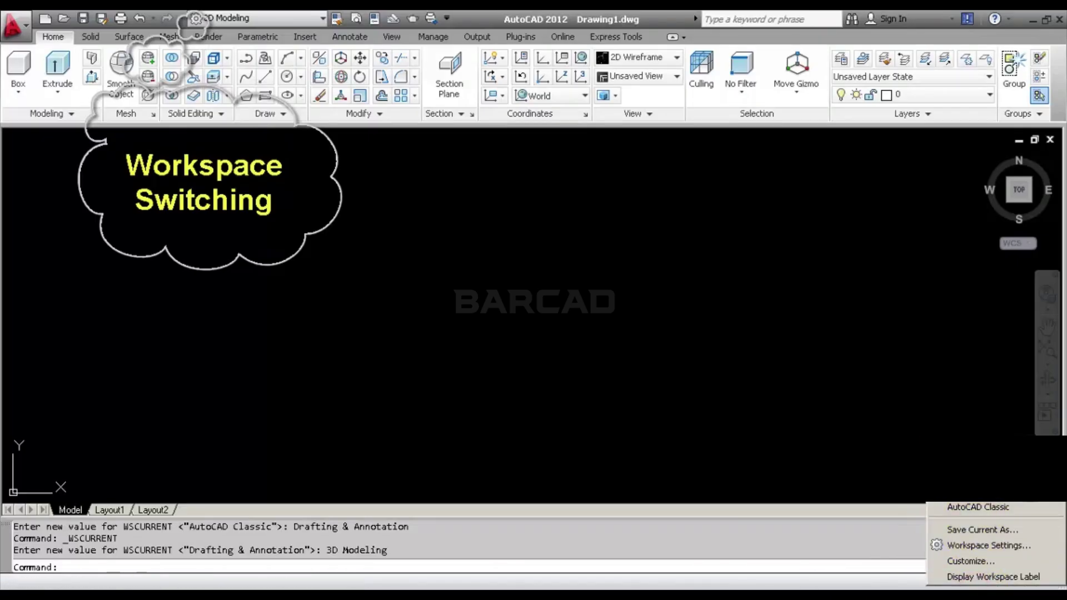
{"action": "left_click", "coordinate": [970, 513]}
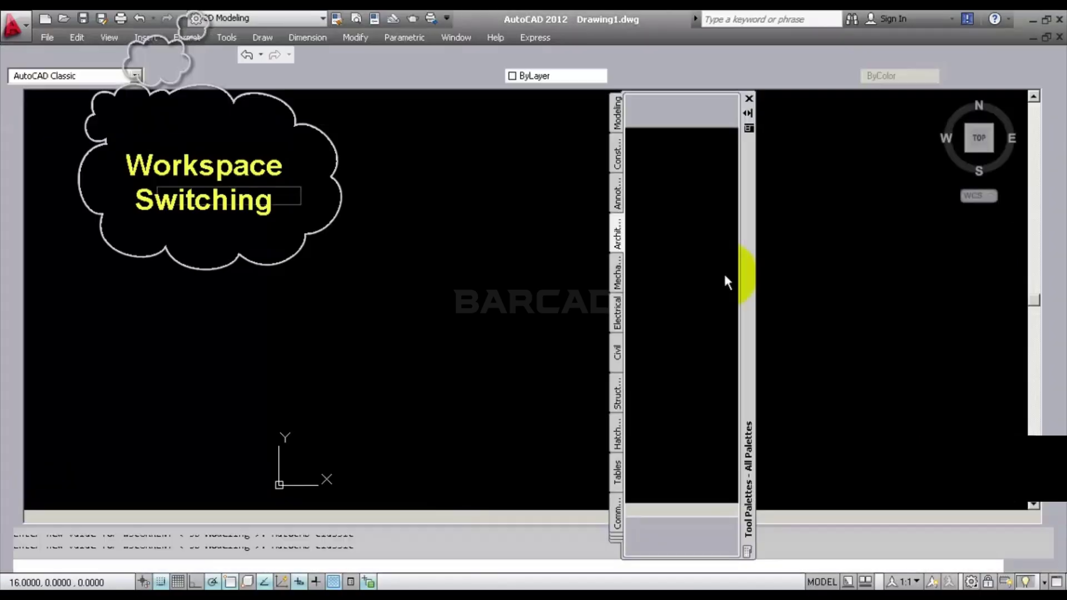
{"action": "left_click", "coordinate": [970, 581]}
{"action": "left_click", "coordinate": [976, 457]}
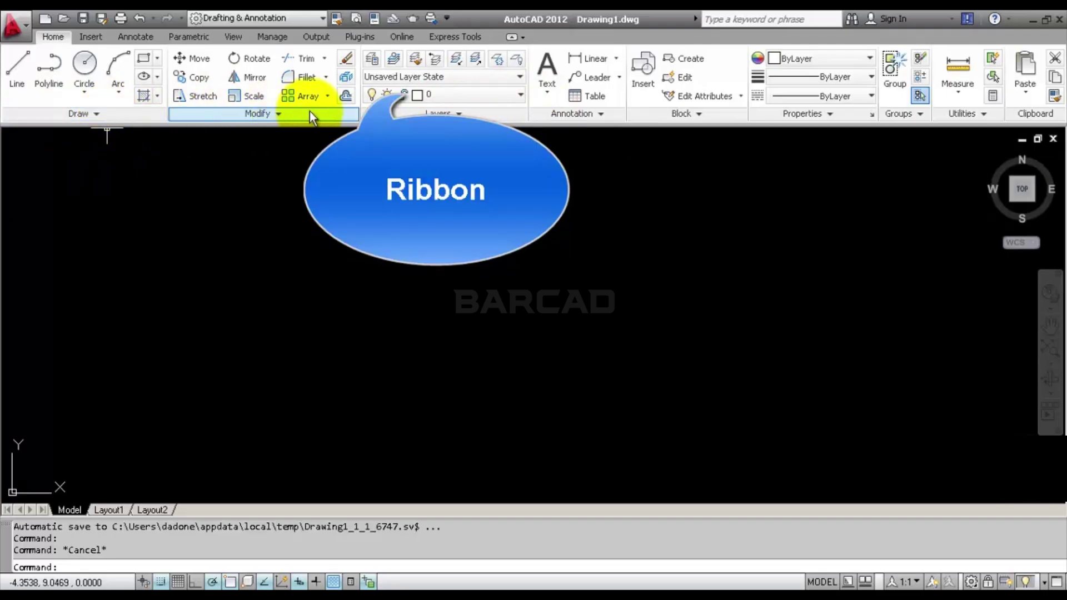
- Examine the additional Draw, Modify and Layers tools
{"action": "left_click", "coordinate": [152, 116]}
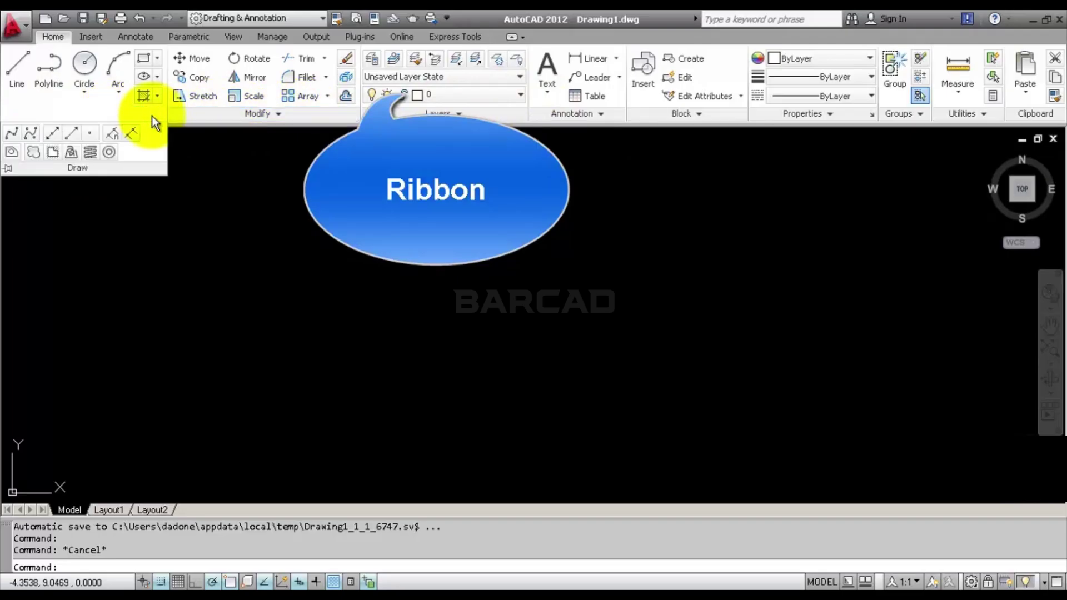
{"action": "left_click", "coordinate": [296, 117]}
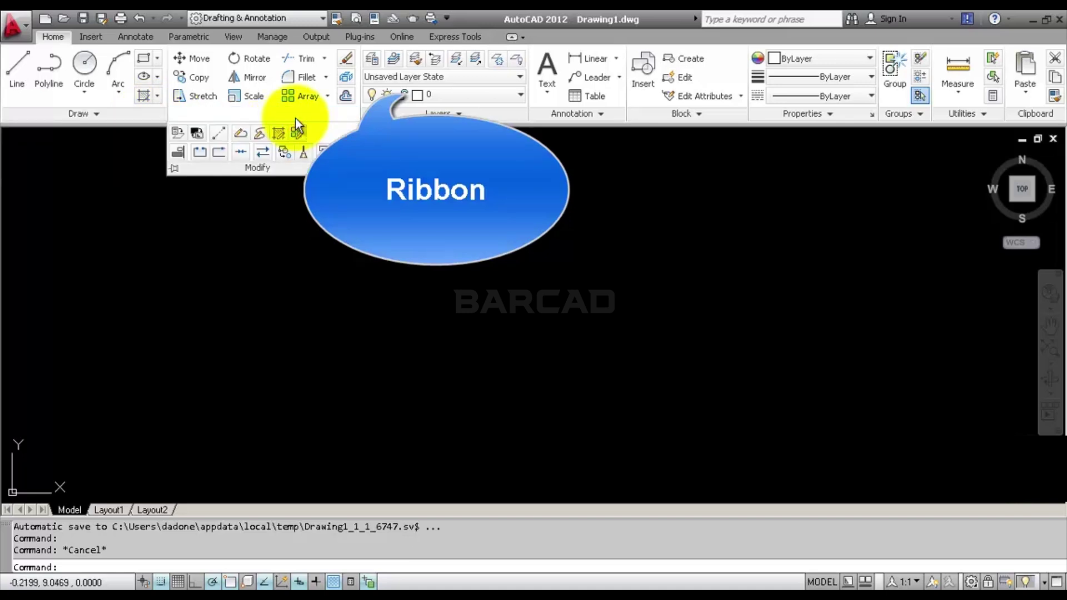
{"action": "left_click", "coordinate": [507, 118]}
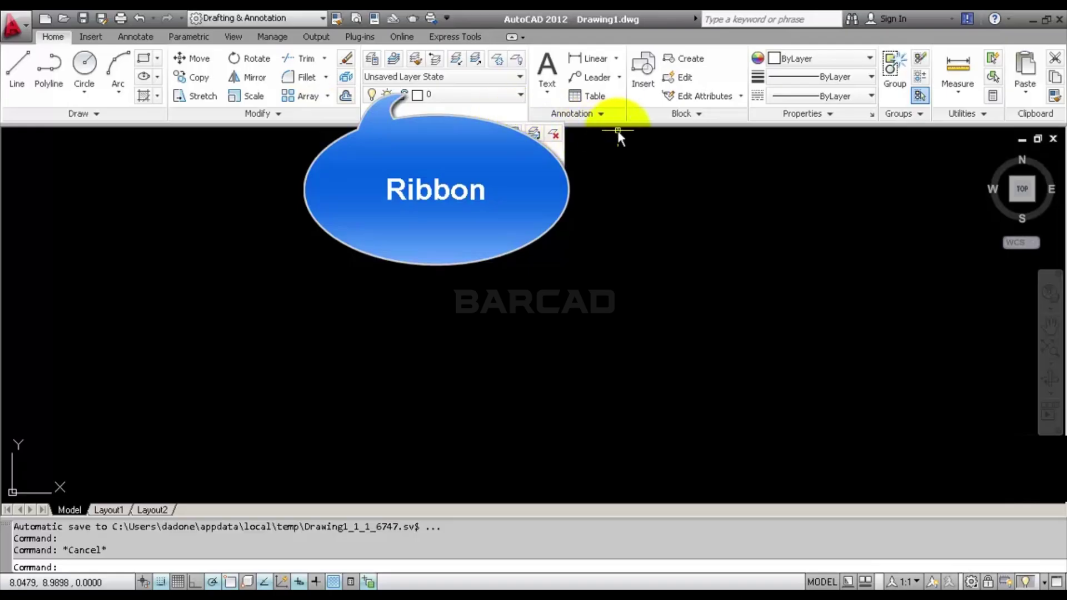
- Examine the annotation styles and the available text, dimension and leader tool variants
{"action": "left_click", "coordinate": [606, 114]}
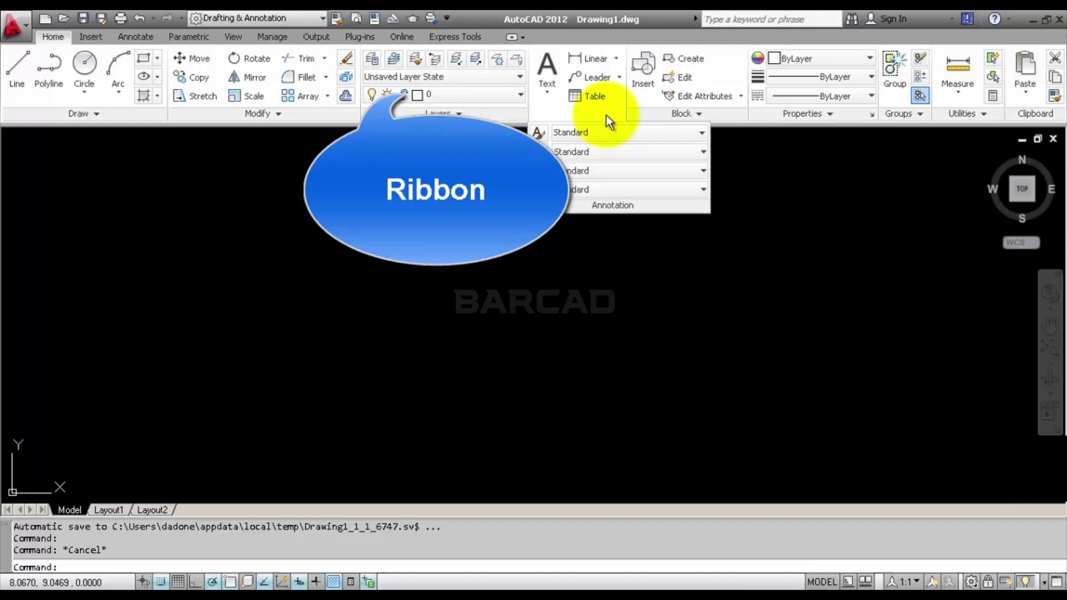
{"action": "left_click", "coordinate": [552, 98]}
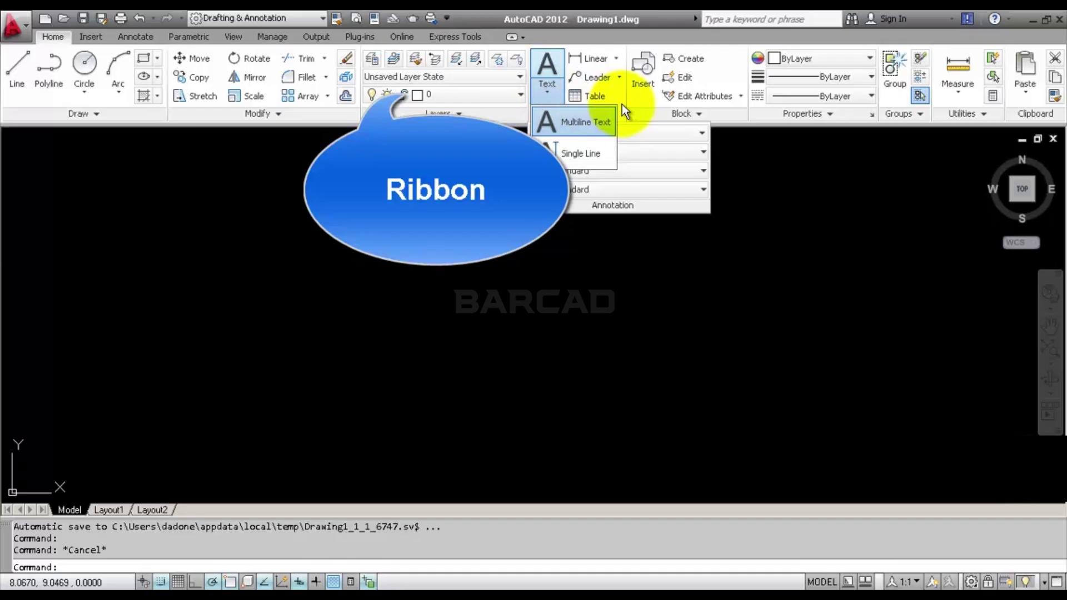
{"action": "left_click", "coordinate": [615, 58]}
{"action": "left_click", "coordinate": [616, 57]}
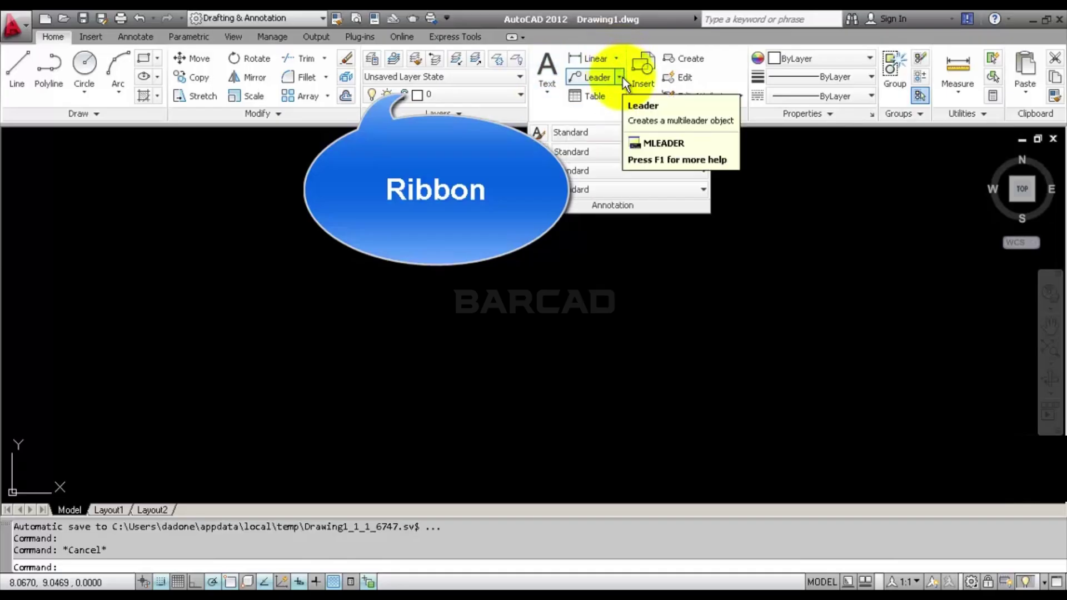
{"action": "left_click", "coordinate": [619, 78]}
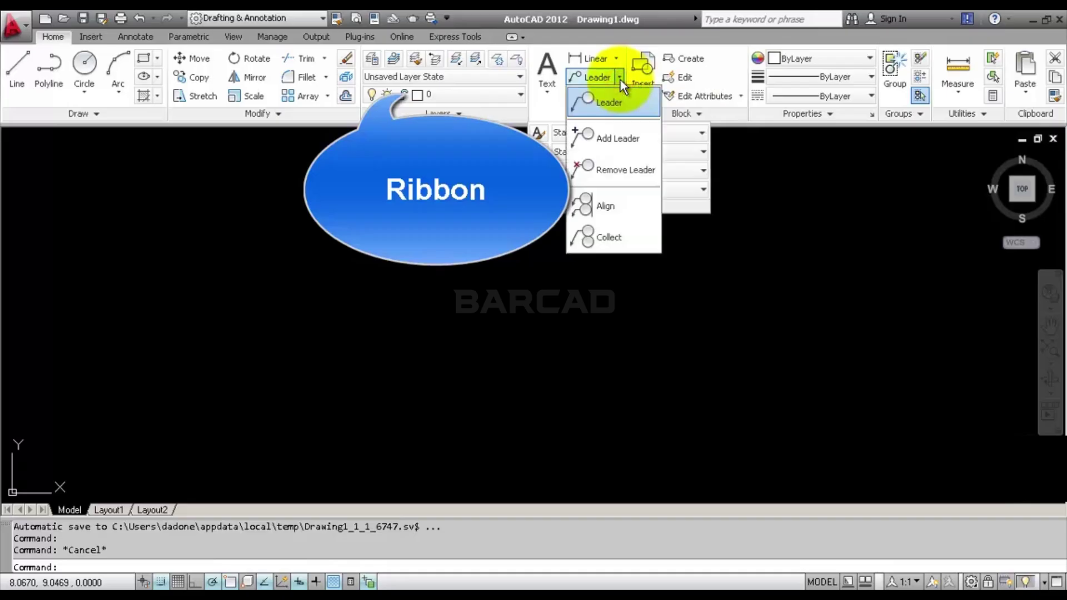
{"action": "left_click", "coordinate": [620, 79]}
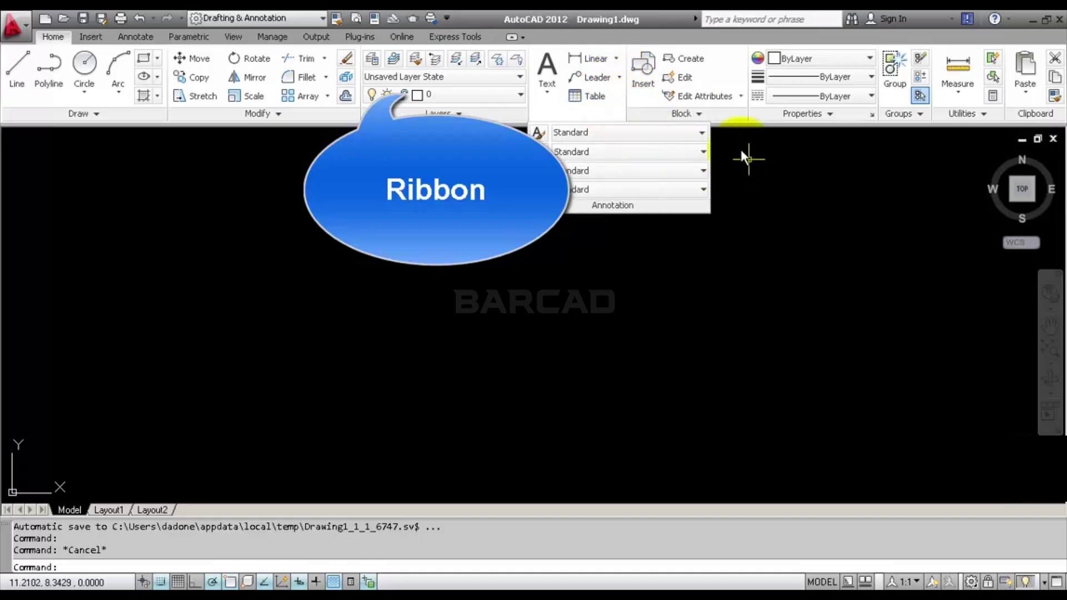
- Examine the additional Block tools and the object property options for lineweight, linetype and colour
{"action": "left_click", "coordinate": [722, 117]}
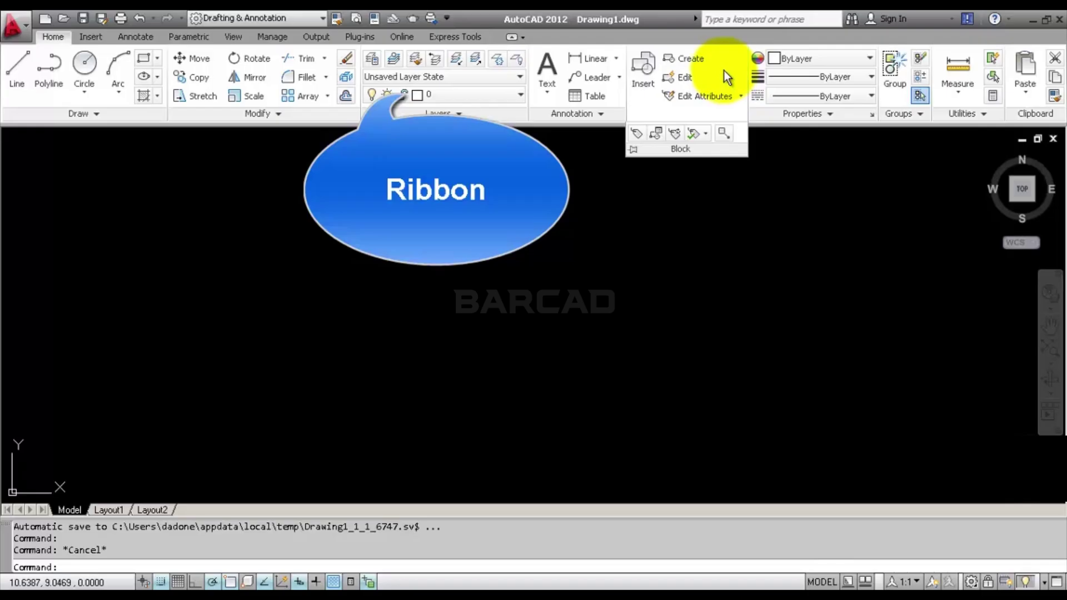
{"action": "left_click", "coordinate": [852, 116]}
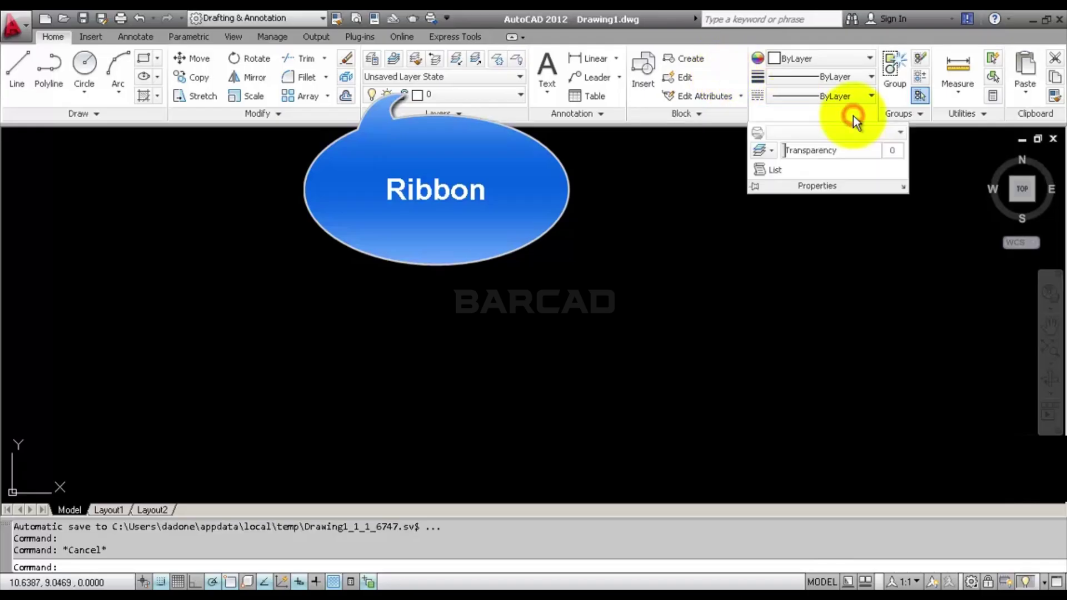
{"action": "left_click", "coordinate": [870, 77]}
{"action": "left_click", "coordinate": [870, 78]}
{"action": "left_click", "coordinate": [870, 78]}
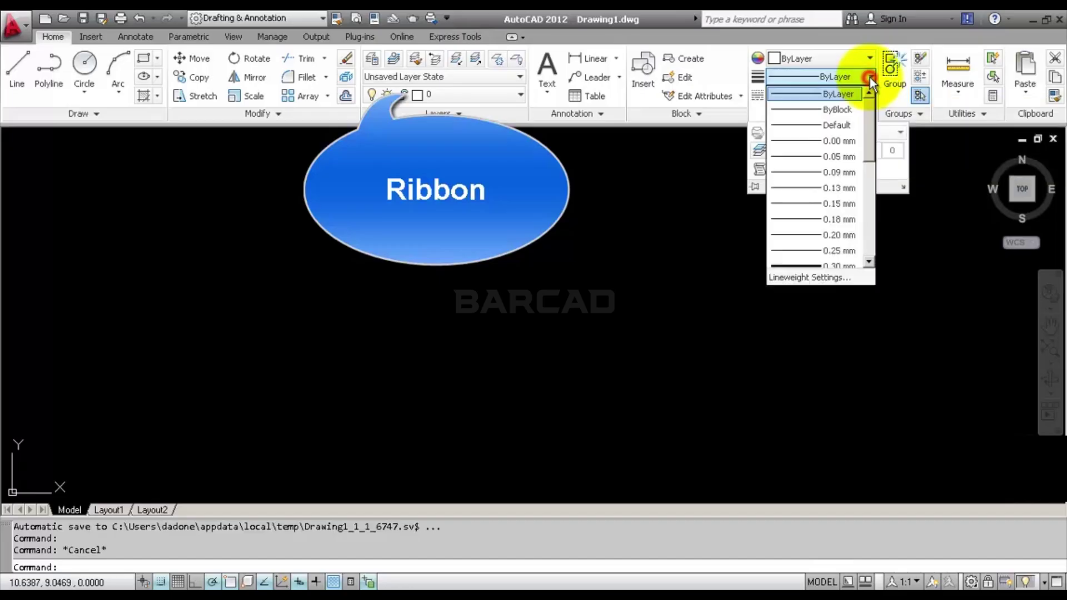
{"action": "left_click", "coordinate": [870, 95]}
{"action": "left_click", "coordinate": [871, 96]}
{"action": "left_click", "coordinate": [871, 96]}
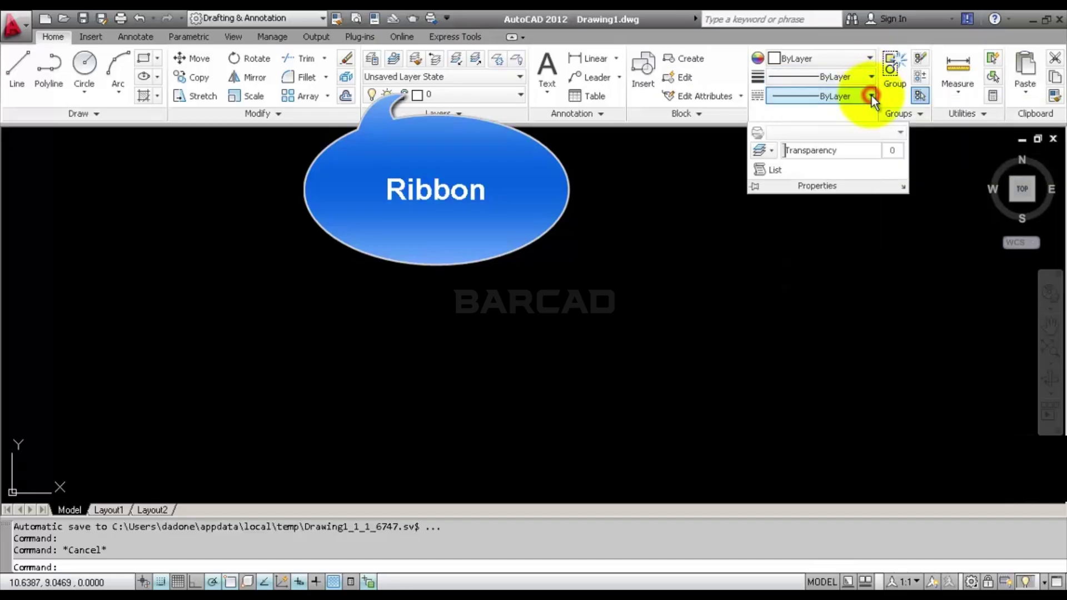
{"action": "left_click", "coordinate": [868, 58]}
{"action": "left_click", "coordinate": [868, 57]}
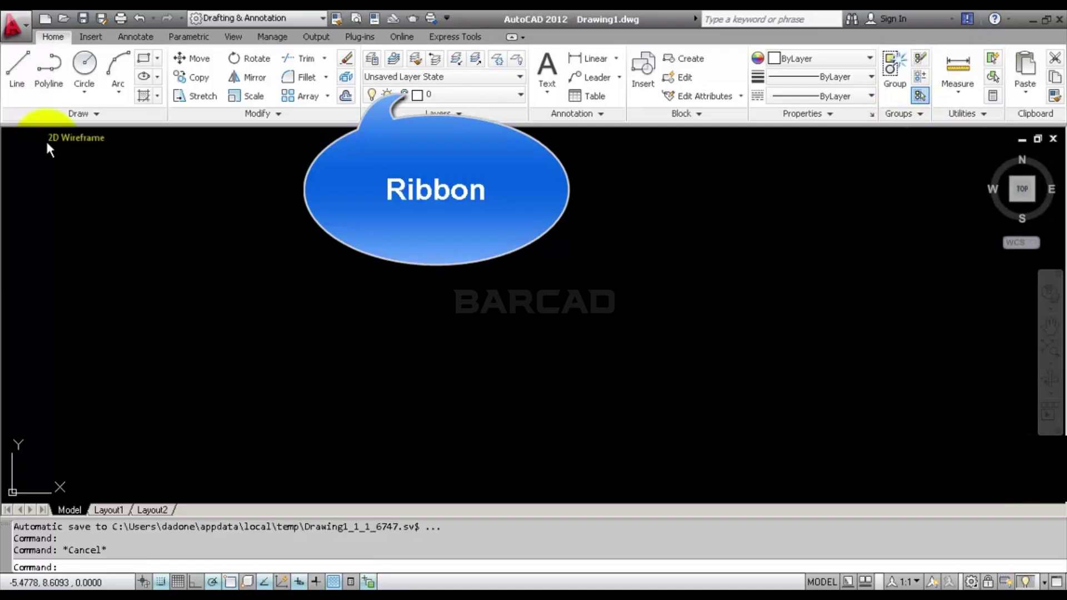
- Examine the Insert, Annotate, Parametric, View, Manage and Output tool sets, including the DWFx, DWF and PDF export formats
{"action": "left_click", "coordinate": [90, 37]}
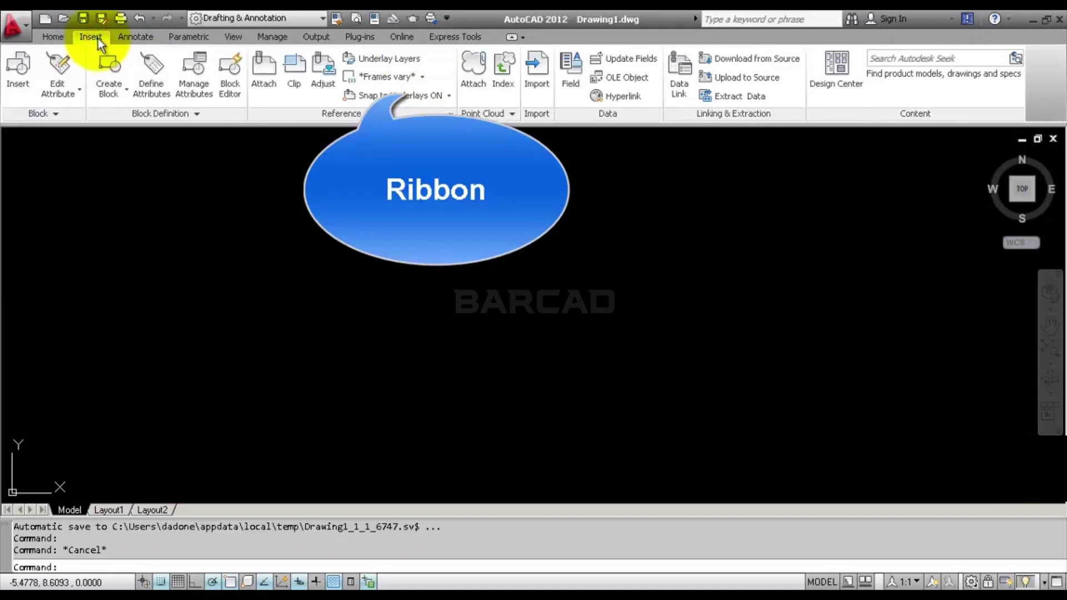
{"action": "left_click", "coordinate": [135, 37]}
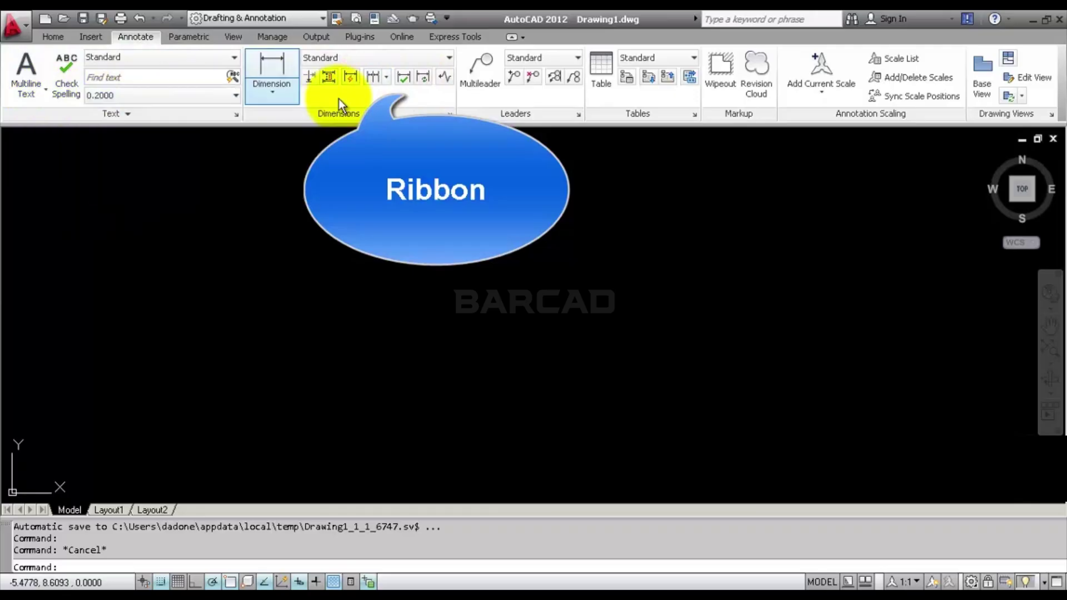
{"action": "left_click", "coordinate": [201, 39]}
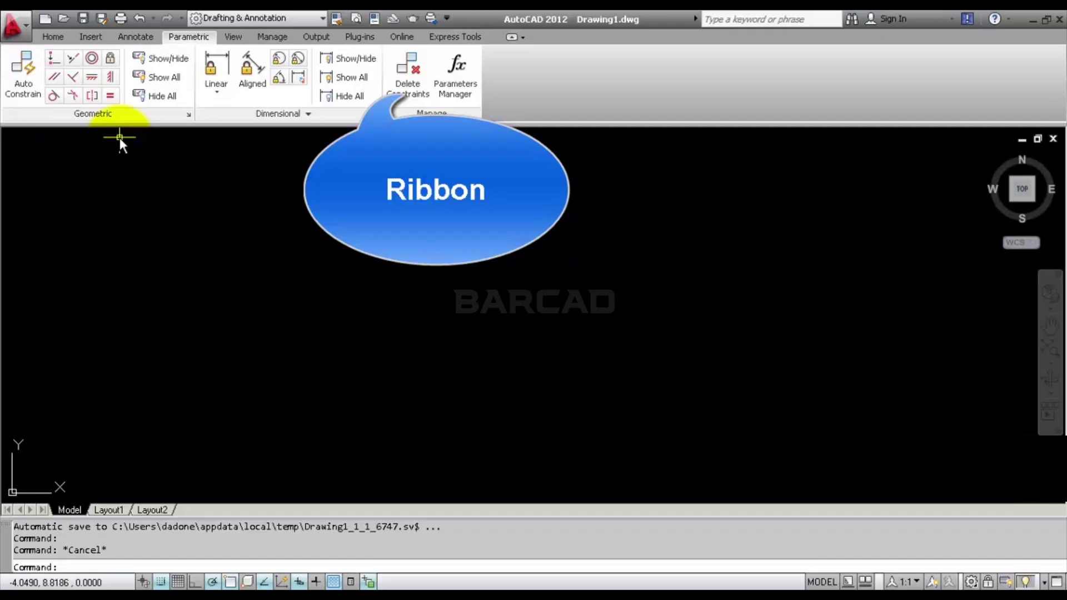
{"action": "left_click", "coordinate": [234, 37]}
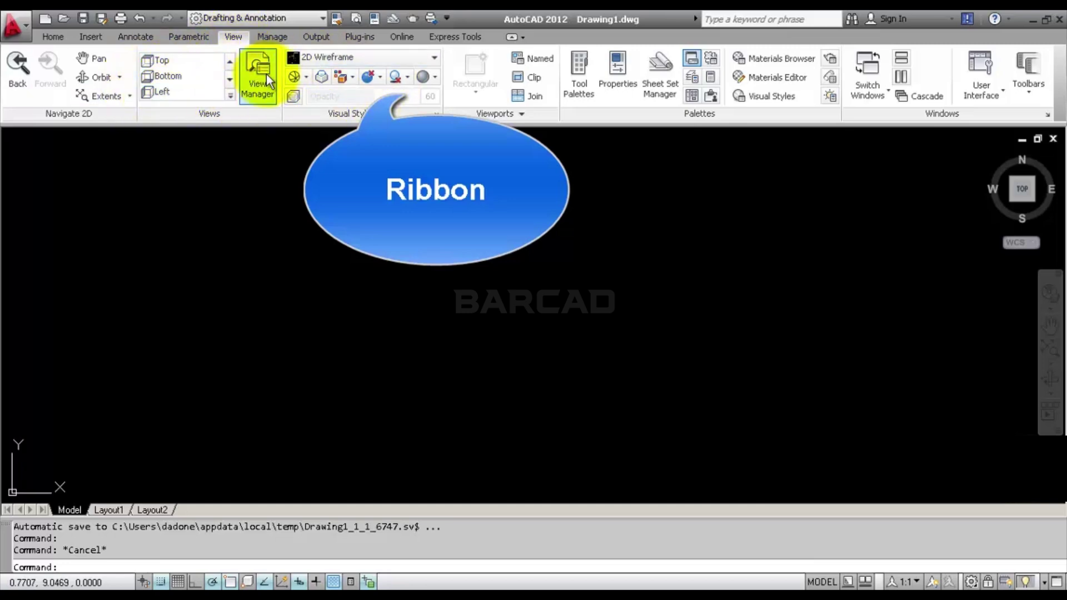
{"action": "left_click", "coordinate": [279, 39]}
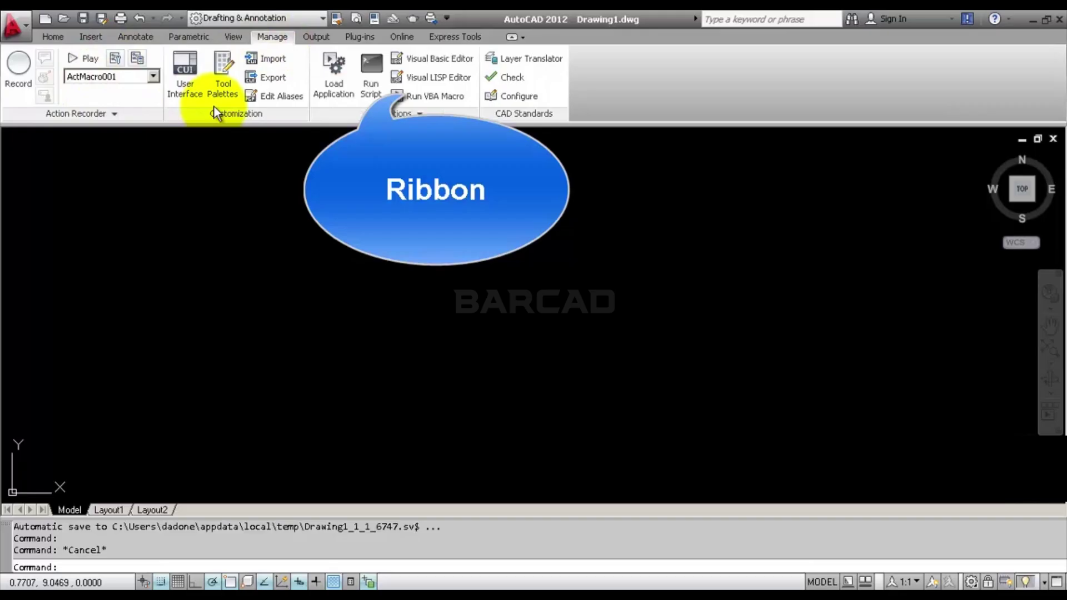
{"action": "left_click", "coordinate": [326, 39]}
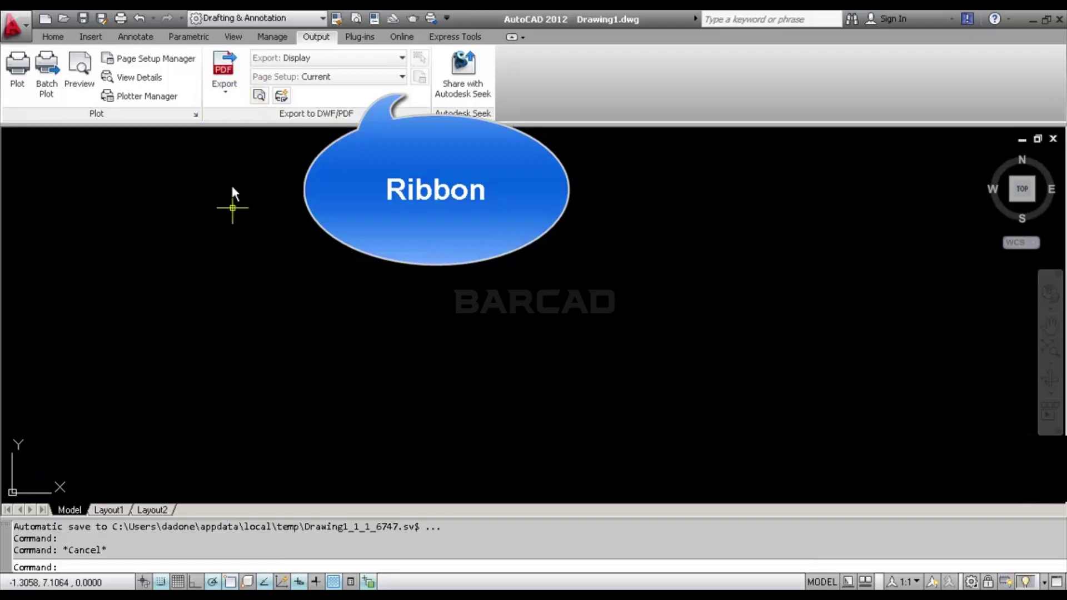
{"action": "left_click", "coordinate": [235, 98]}
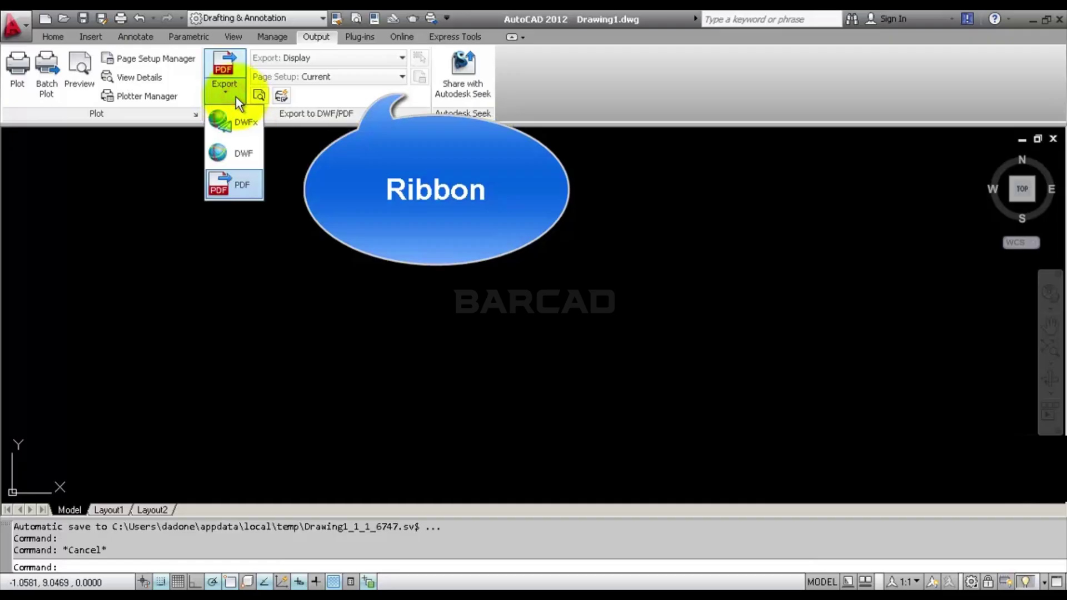
- Examine the Plug-ins, Online and Express Tools tool sets on the ribbon
{"action": "left_click", "coordinate": [236, 98]}
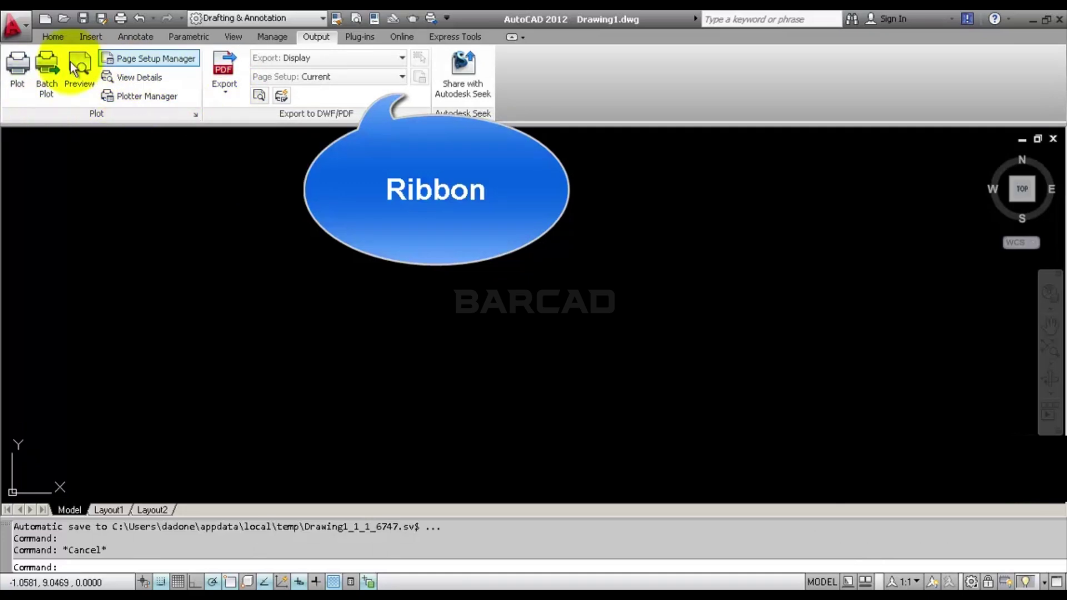
{"action": "left_click", "coordinate": [373, 38]}
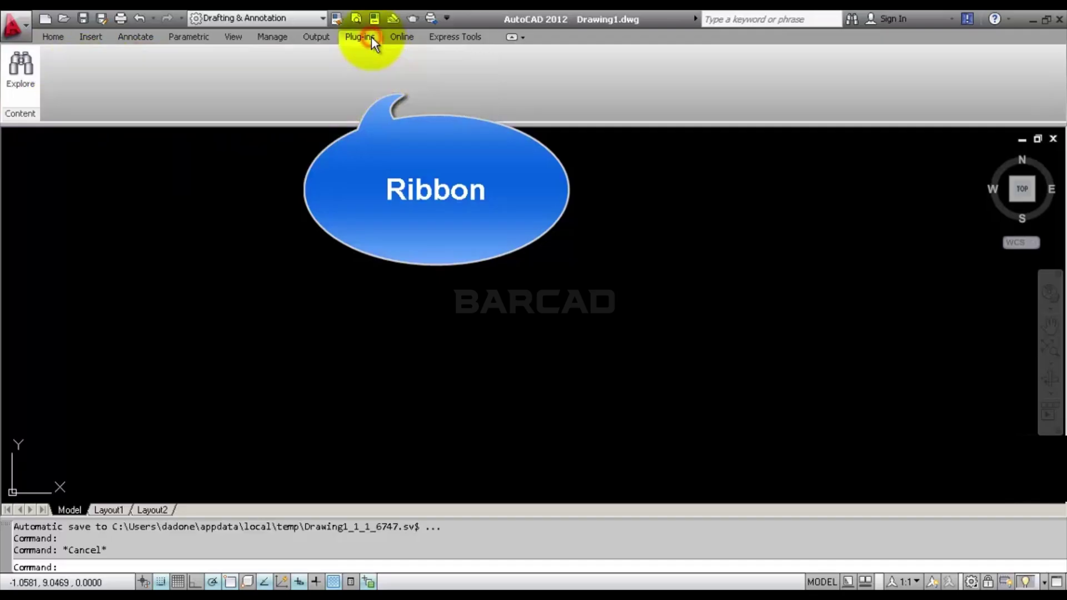
{"action": "left_click", "coordinate": [405, 40]}
{"action": "left_click", "coordinate": [455, 38]}
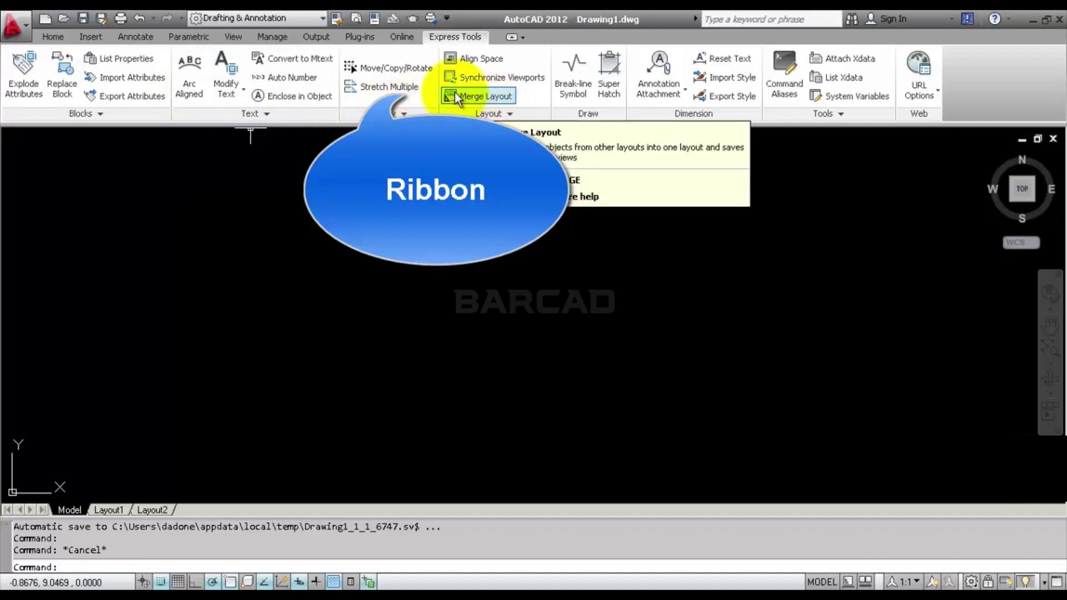
- Minimize the ribbon to tabs and to panel titles, and view the commands collapsed under the Express Tools' Tools title
{"action": "left_click", "coordinate": [525, 39]}
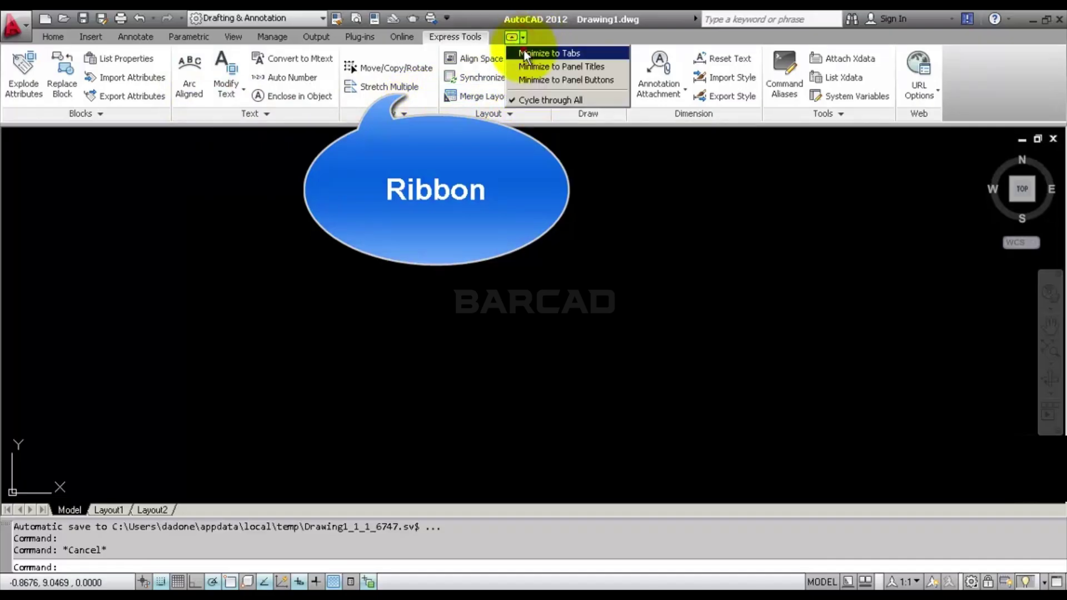
{"action": "left_click", "coordinate": [524, 52]}
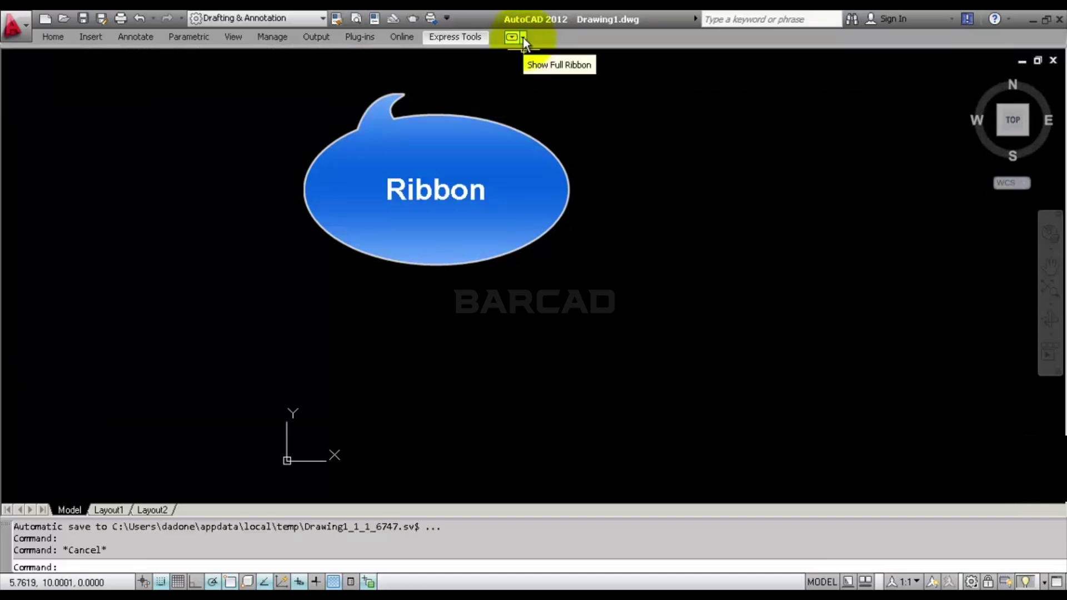
{"action": "left_click", "coordinate": [523, 38]}
{"action": "left_click", "coordinate": [525, 65]}
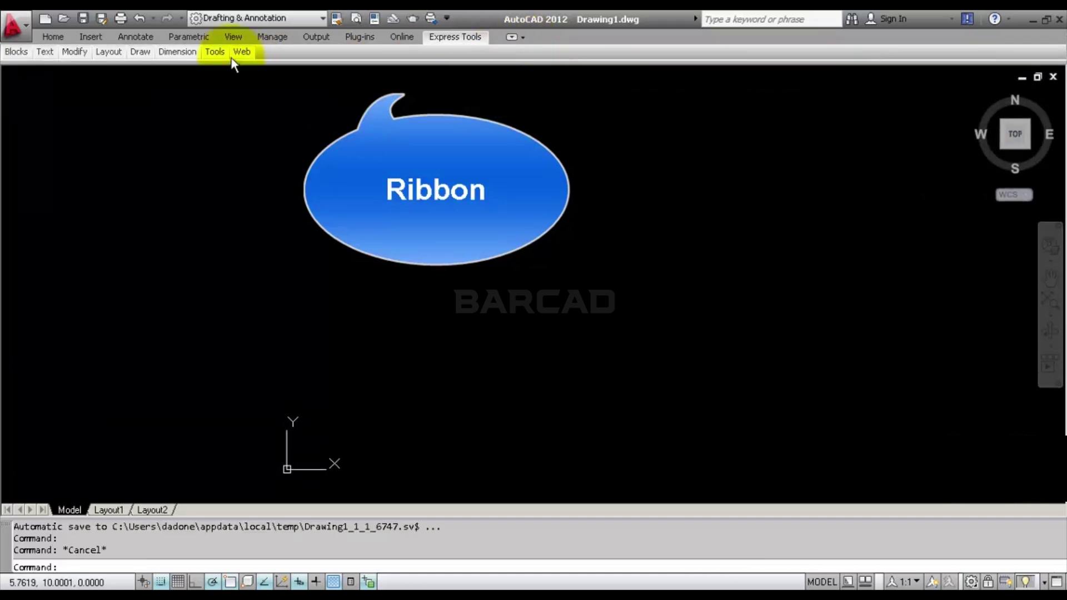
{"action": "left_click", "coordinate": [214, 52]}
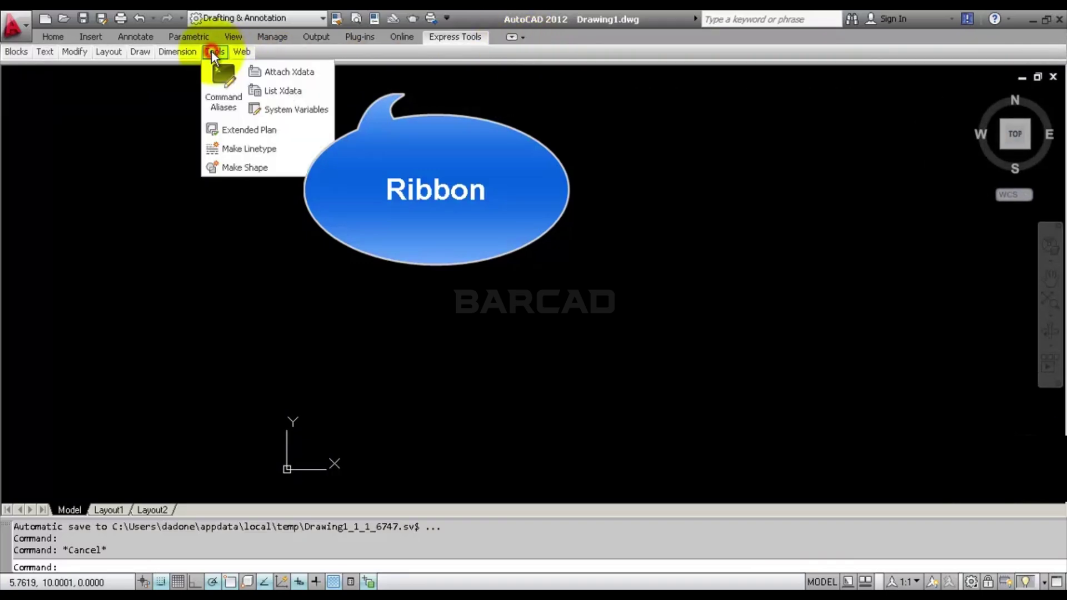
- Minimize the ribbon to panel buttons and restore the full ribbon with the Home tools showing
{"action": "left_click", "coordinate": [524, 38]}
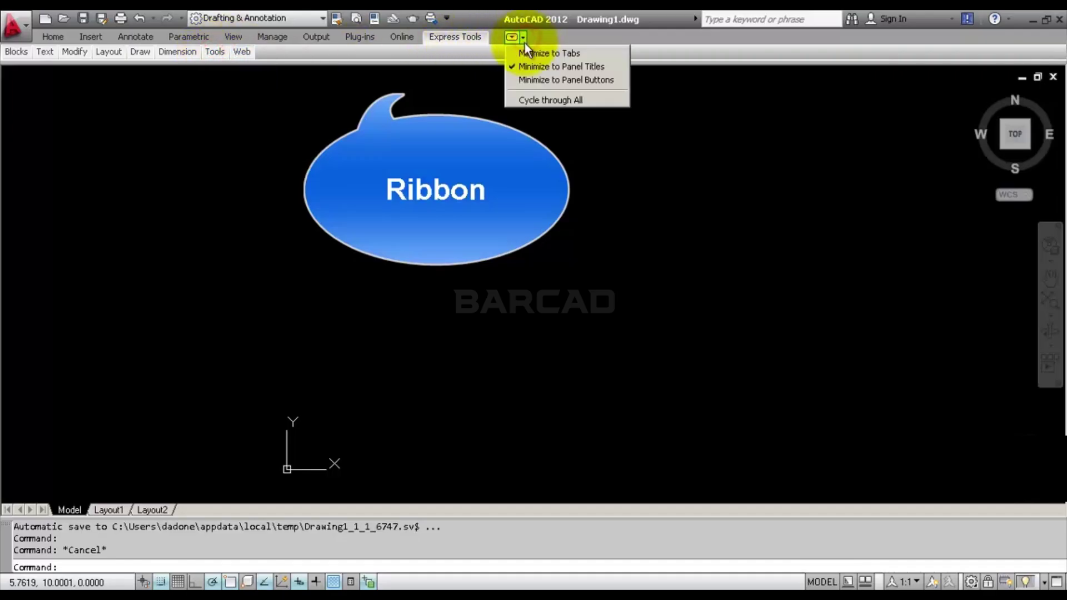
{"action": "left_click", "coordinate": [524, 100]}
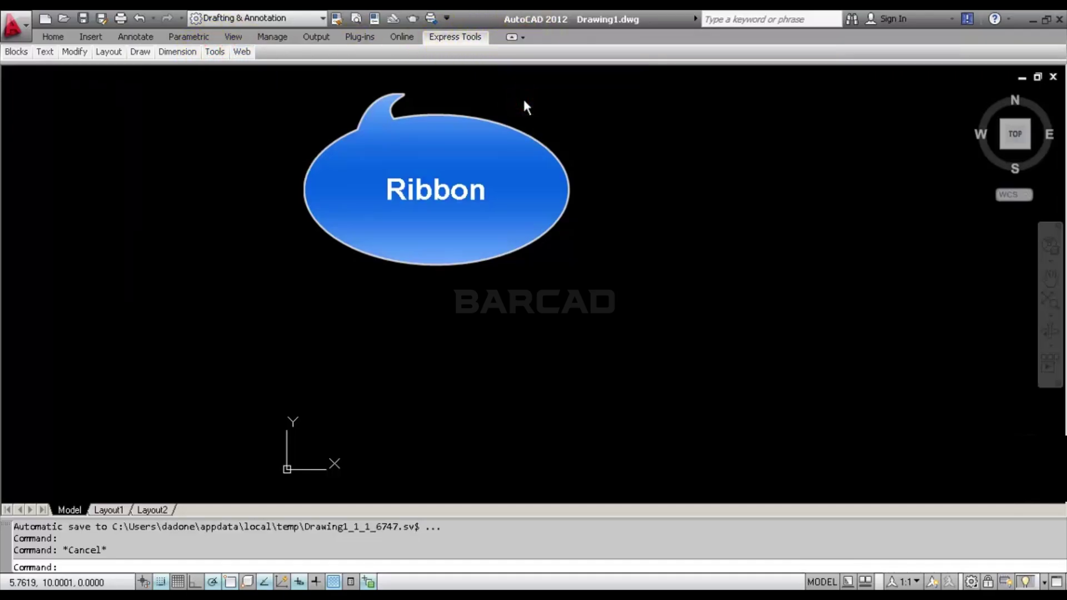
{"action": "left_click", "coordinate": [524, 38]}
{"action": "left_click", "coordinate": [532, 83]}
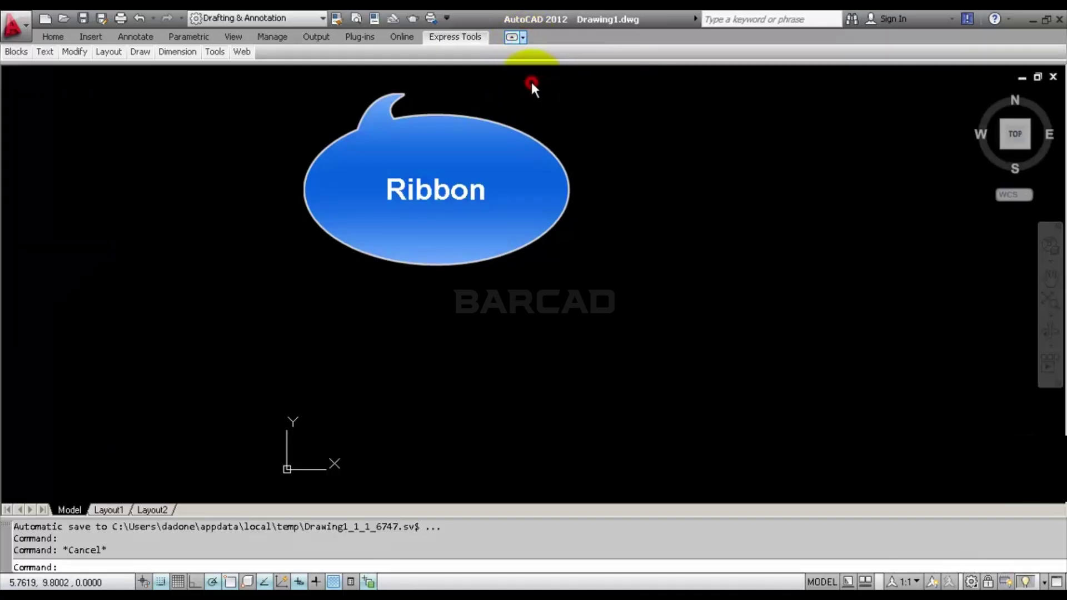
{"action": "left_click", "coordinate": [59, 36]}
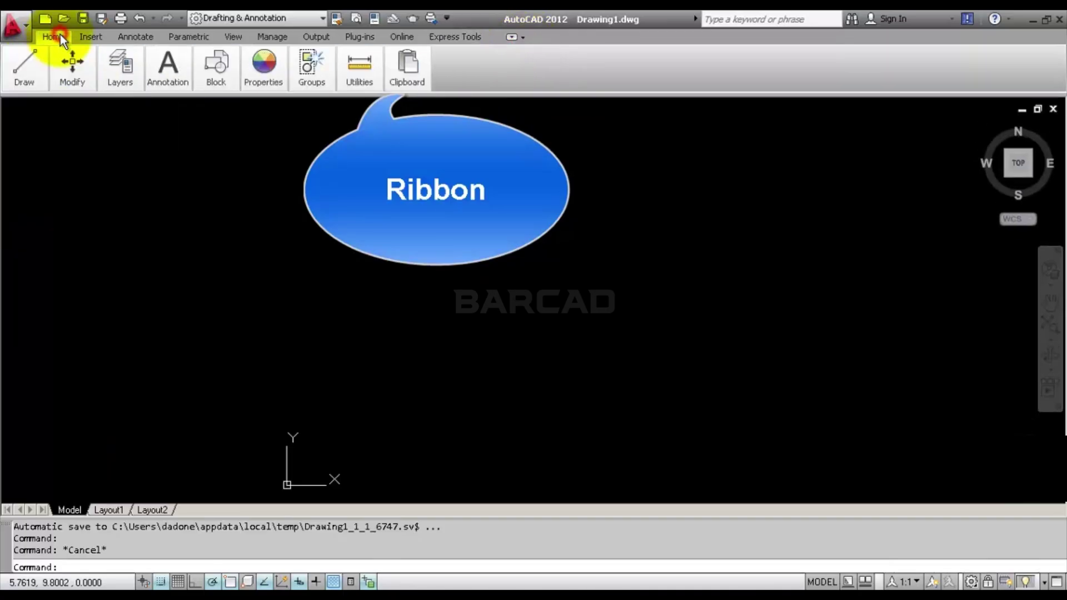
{"action": "left_click", "coordinate": [514, 38]}
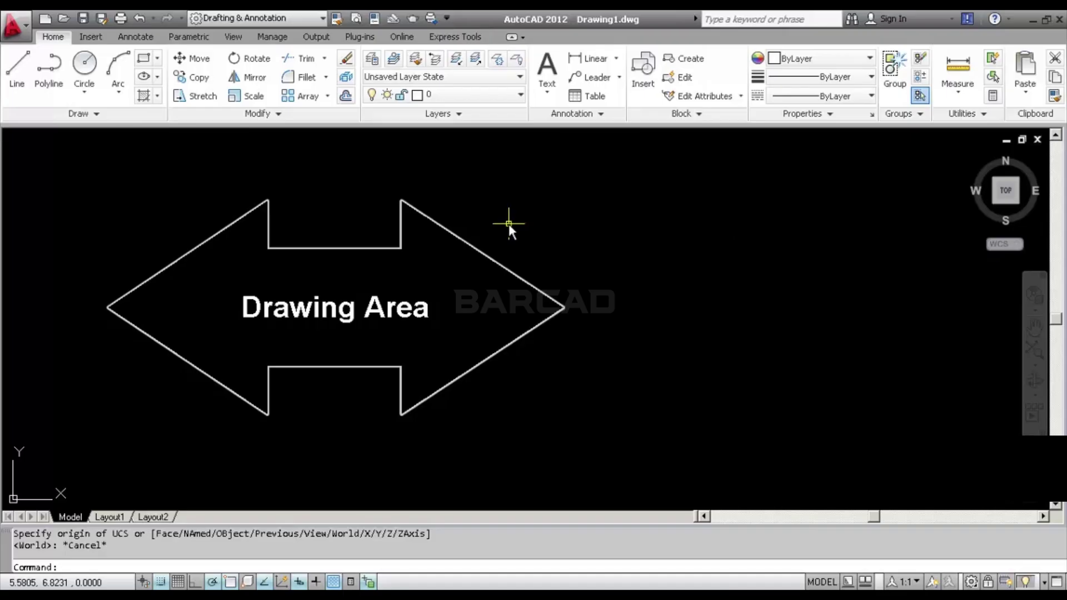
- Set the uniform background colour of the 2D model space to White in the display options
{"action": "right_click", "coordinate": [512, 182]}
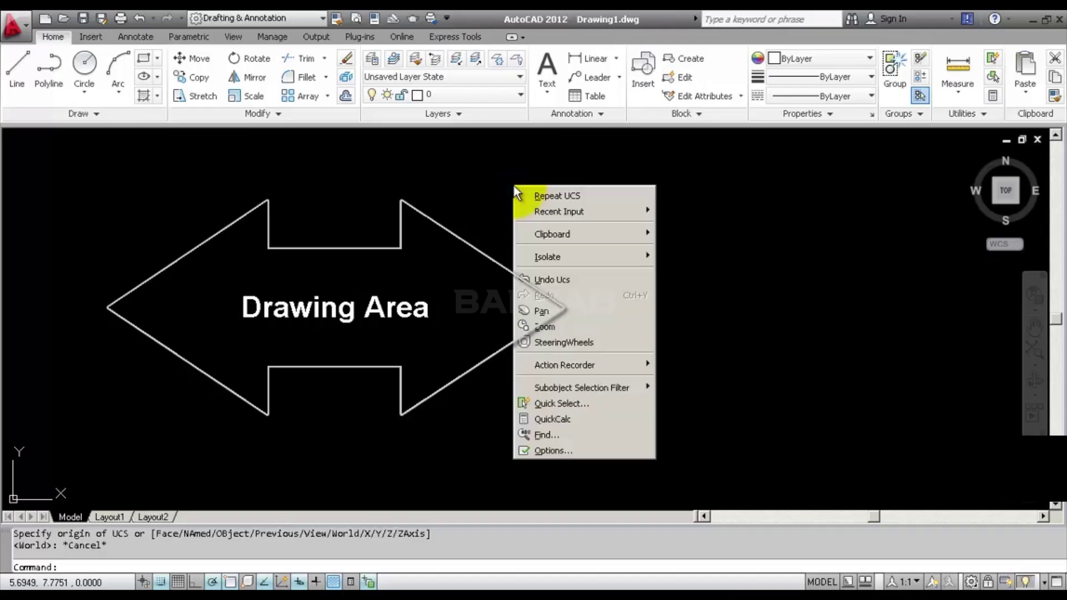
{"action": "left_click", "coordinate": [558, 450]}
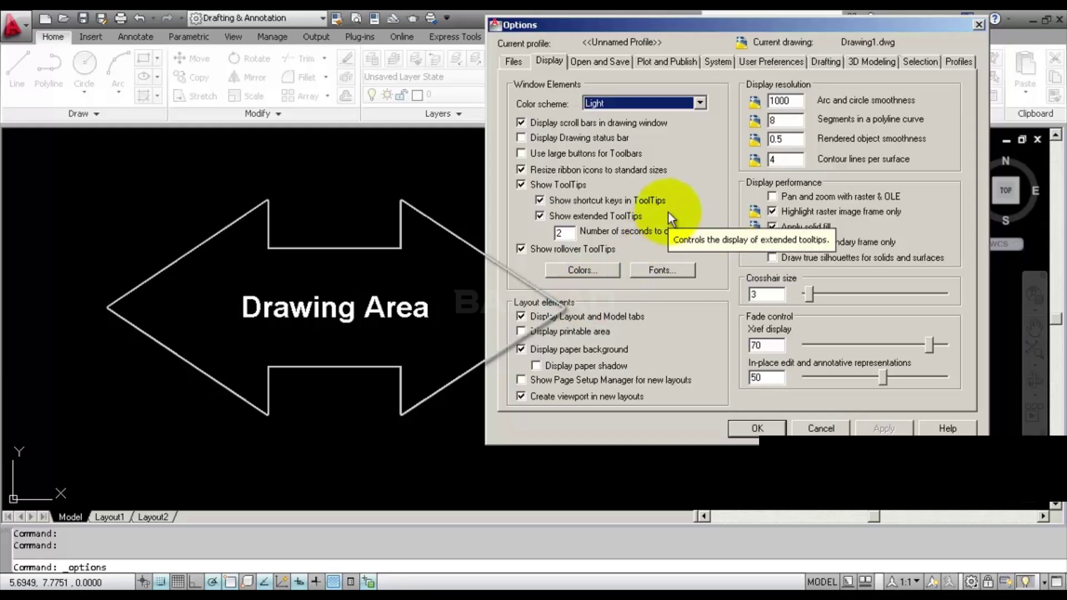
{"action": "left_click", "coordinate": [609, 272]}
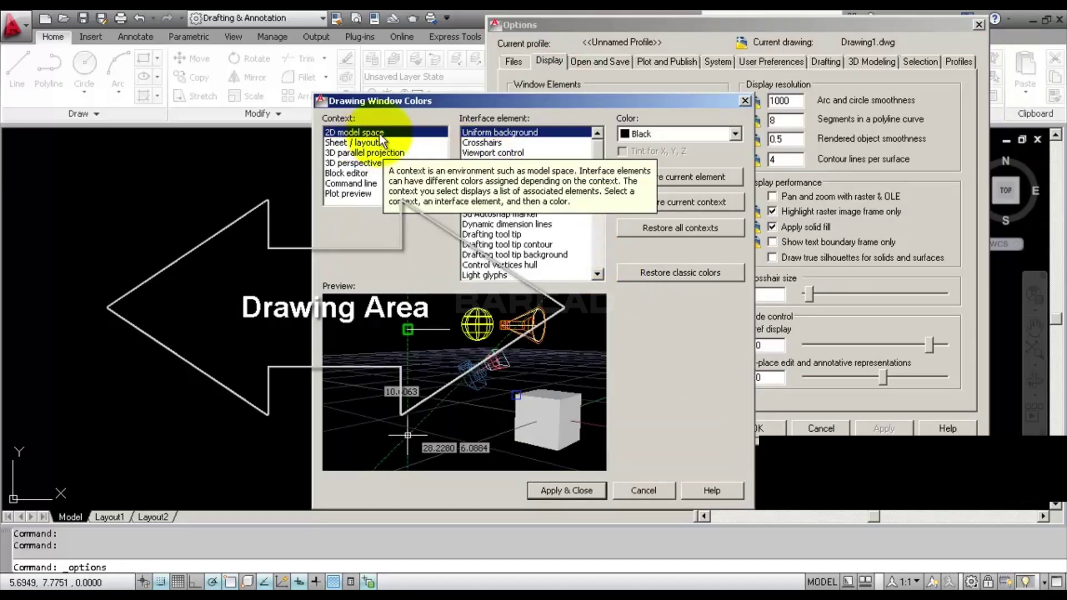
{"action": "left_click", "coordinate": [655, 134]}
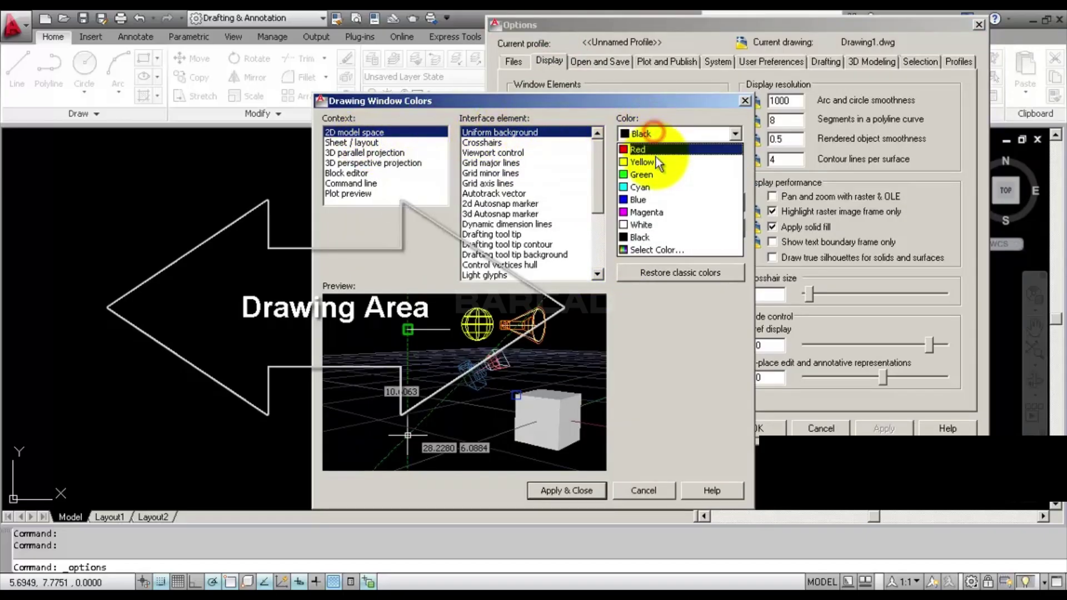
{"action": "left_click", "coordinate": [665, 225]}
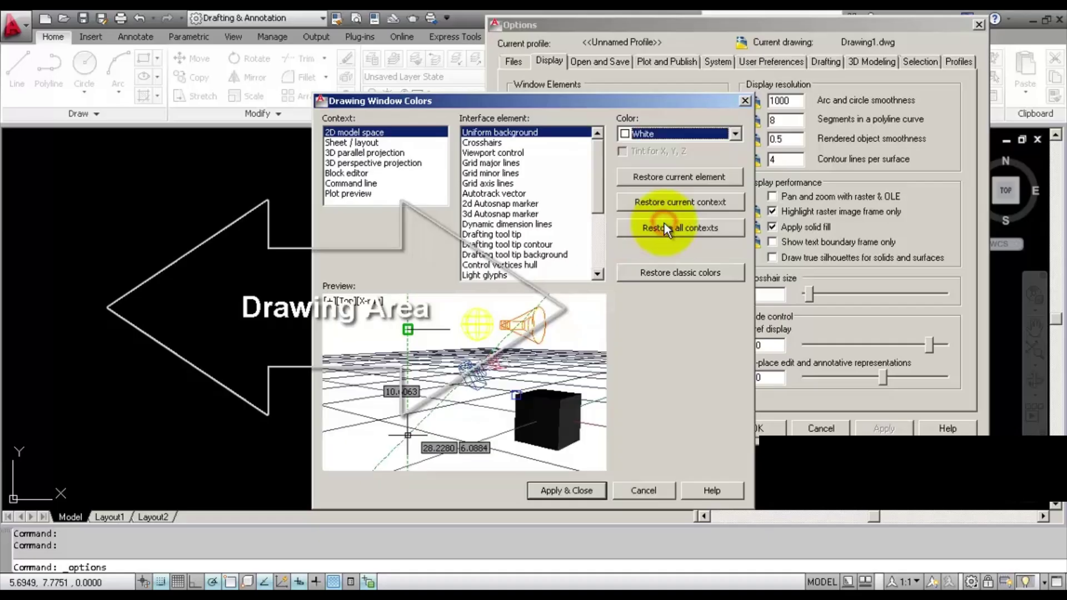
{"action": "left_click", "coordinate": [567, 490]}
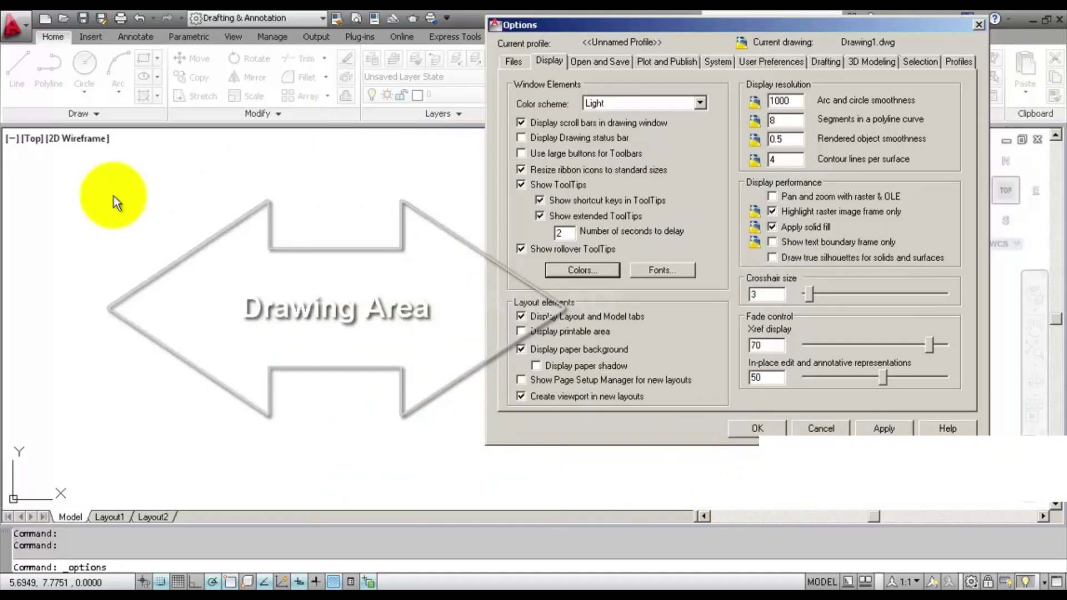
{"action": "left_click", "coordinate": [775, 429]}
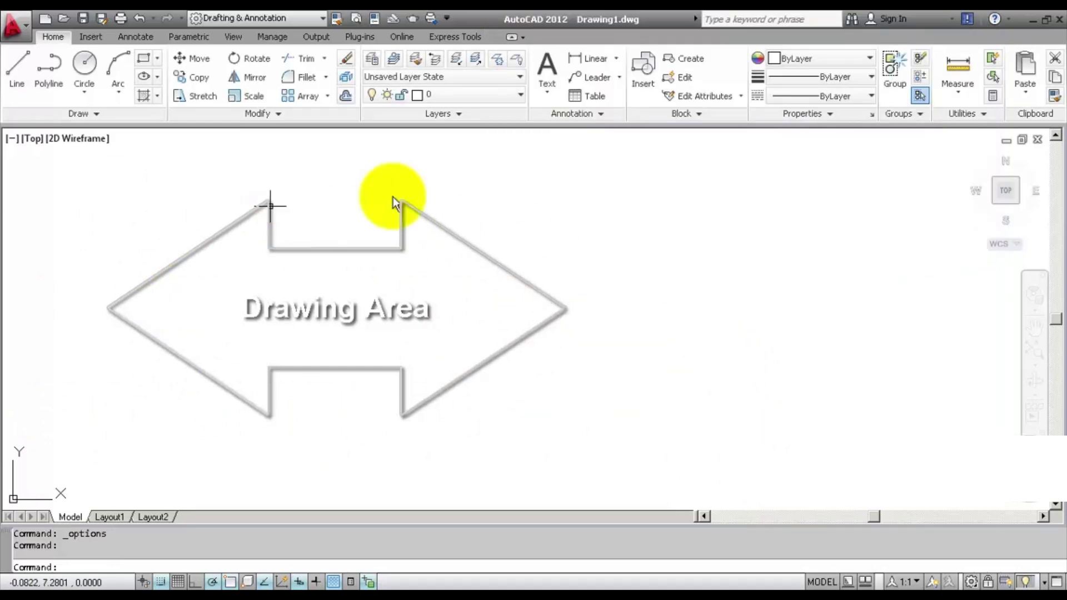
- Set the uniform background colour of the 2D model space back to Black in the display options
{"action": "right_click", "coordinate": [540, 191]}
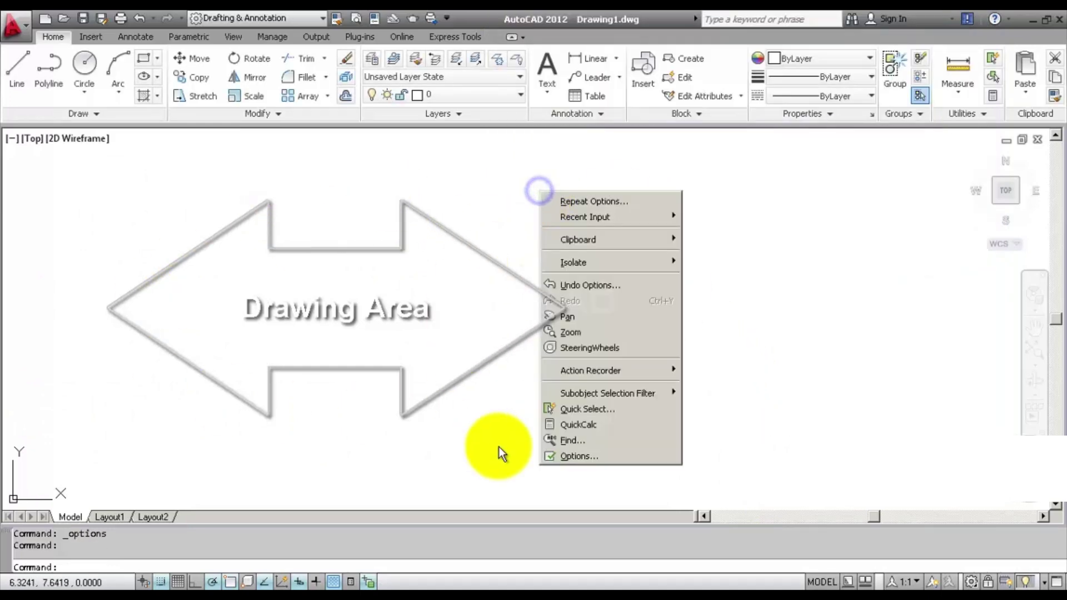
{"action": "left_click", "coordinate": [581, 456]}
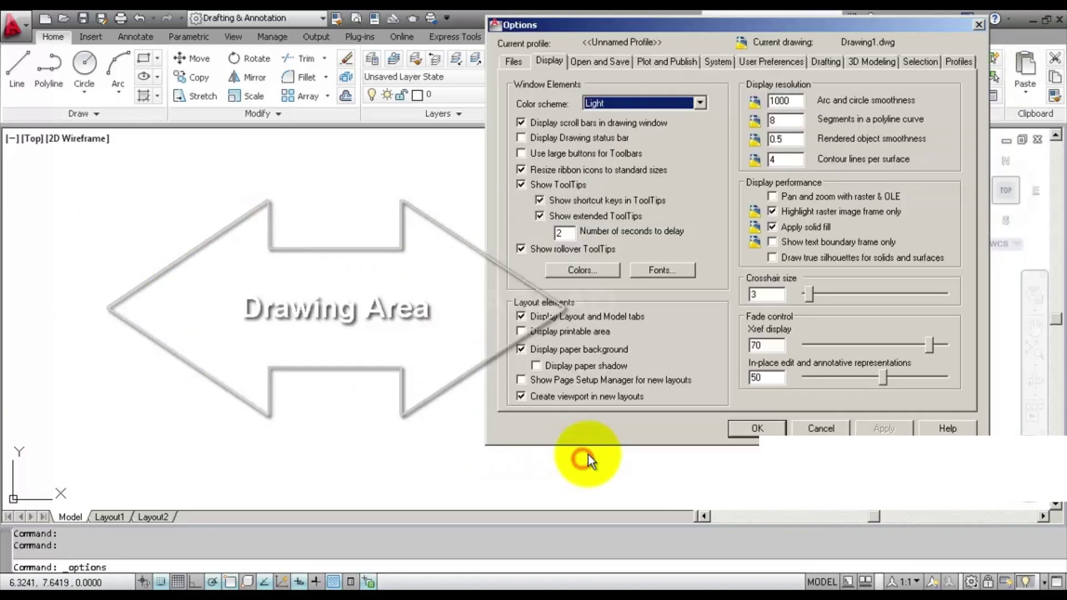
{"action": "left_click", "coordinate": [584, 273]}
{"action": "left_click", "coordinate": [652, 132]}
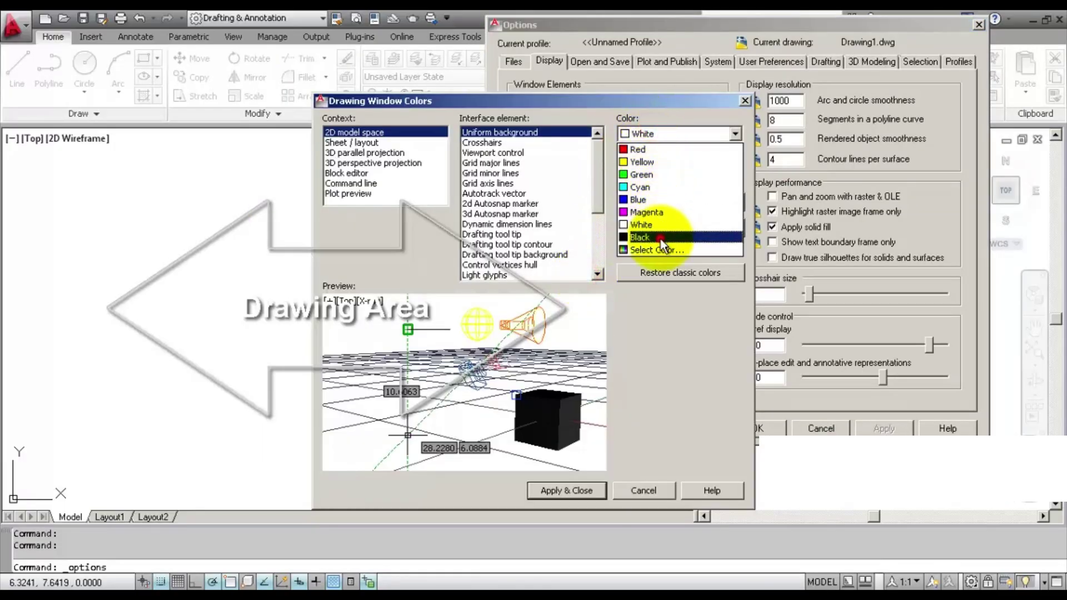
{"action": "left_click", "coordinate": [640, 238]}
{"action": "left_click", "coordinate": [571, 490]}
{"action": "left_click", "coordinate": [754, 429]}
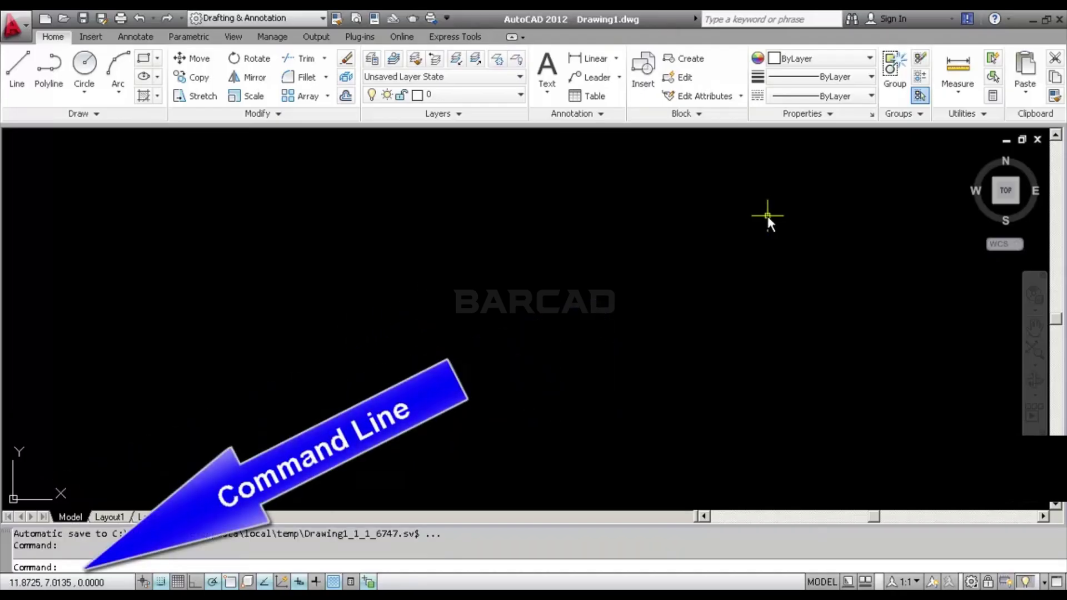
- Draw five connected freehand segments in the drawing area with the LINE command, started by its alias L
{"action": "left_click", "coordinate": [63, 569]}
{"action": "type", "text": "L"}
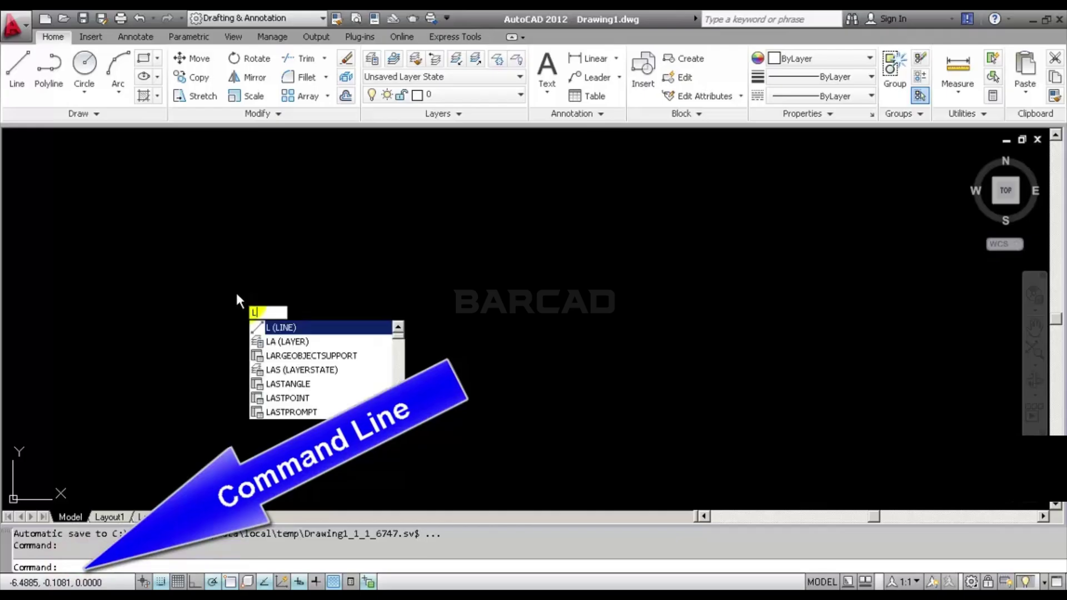
{"action": "left_click", "coordinate": [345, 329]}
{"action": "left_click", "coordinate": [320, 257]}
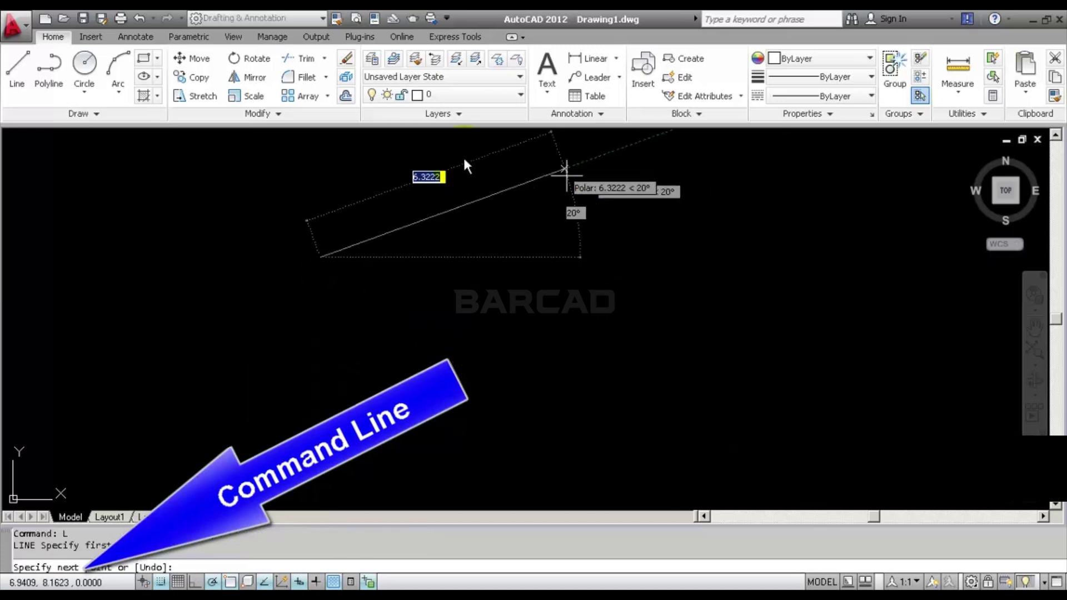
{"action": "left_click", "coordinate": [609, 300]}
{"action": "left_click", "coordinate": [320, 461]}
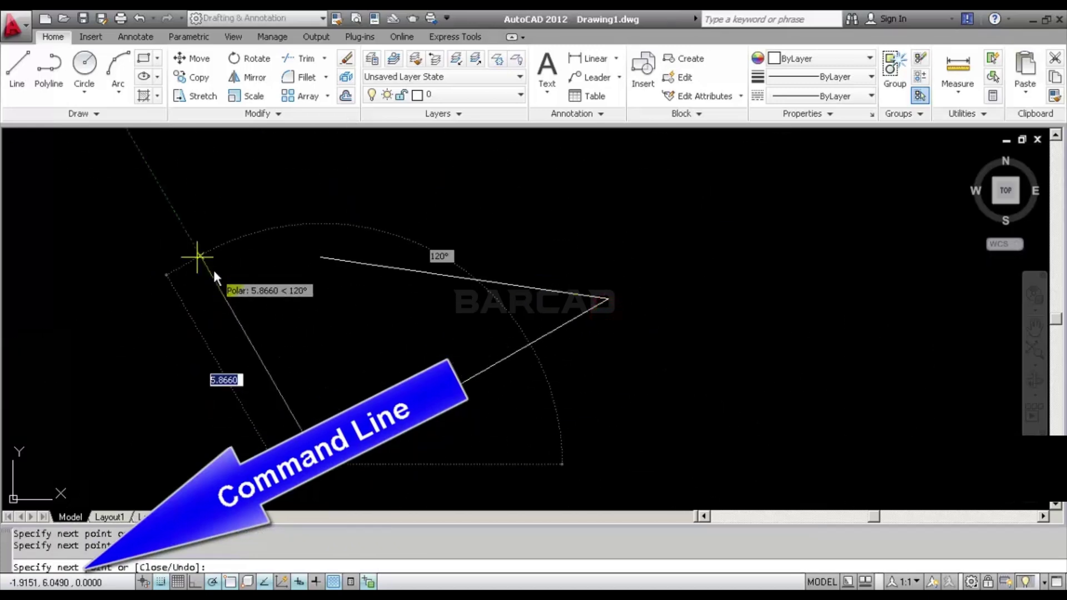
{"action": "left_click", "coordinate": [200, 255]}
{"action": "left_click", "coordinate": [487, 179]}
{"action": "left_click", "coordinate": [443, 339]}
{"action": "key", "text": "Escape"}
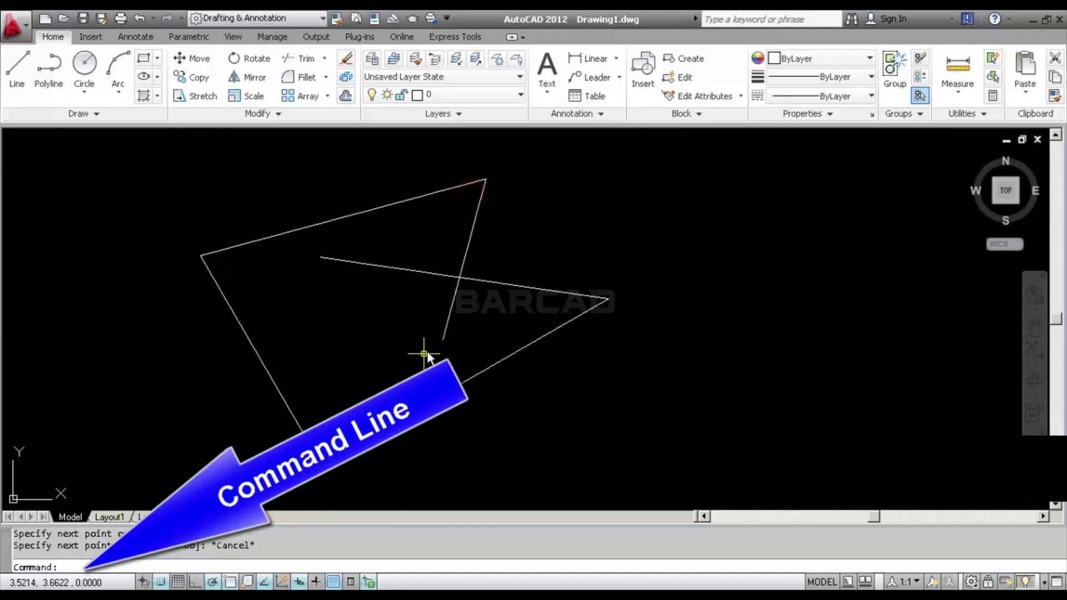
- Erase all the line segments from the drawing area
{"action": "left_click", "coordinate": [641, 186]}
{"action": "left_click", "coordinate": [150, 400]}
{"action": "key", "text": "Delete"}
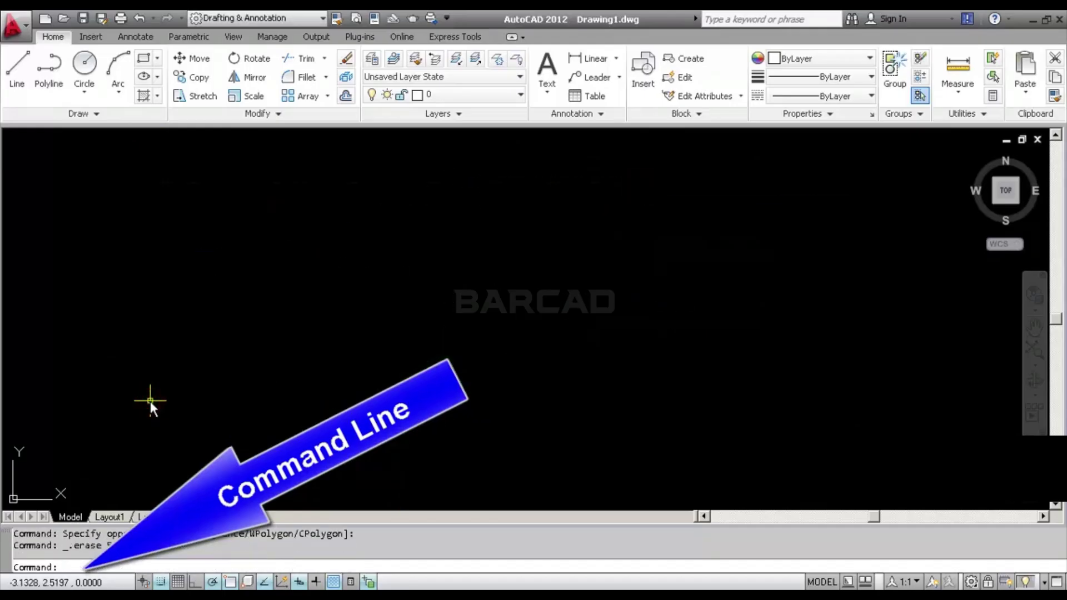
- Draw a circle with a radius of about 2.2 using the command alias C, and erase it
{"action": "type", "text": "C"}
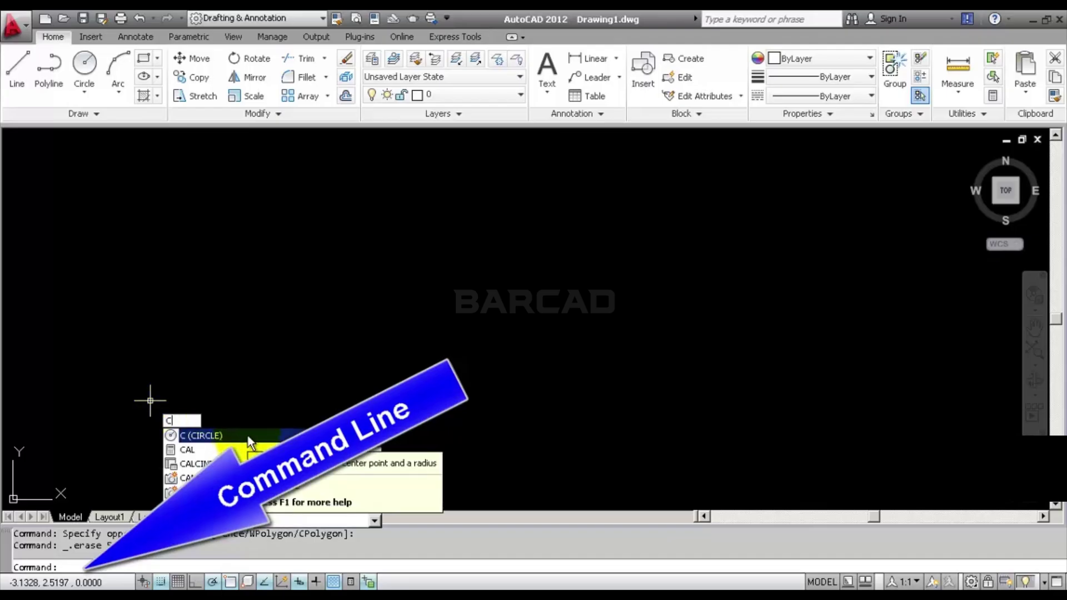
{"action": "left_click", "coordinate": [248, 439]}
{"action": "left_click", "coordinate": [484, 339]}
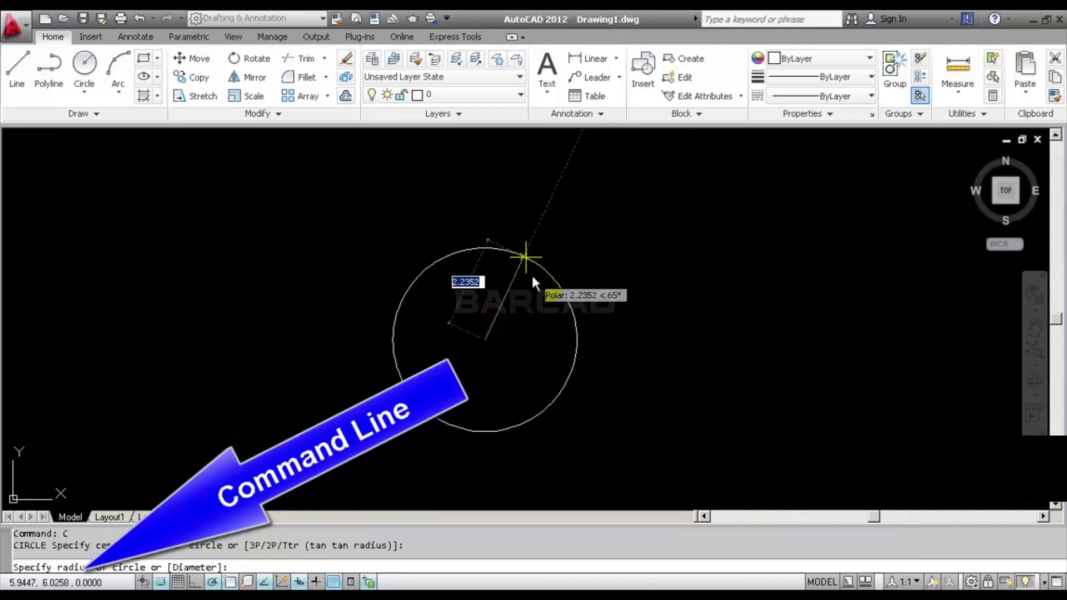
{"action": "left_click", "coordinate": [522, 253]}
{"action": "left_click", "coordinate": [565, 258]}
{"action": "left_click", "coordinate": [506, 302]}
{"action": "key", "text": "Delete"}
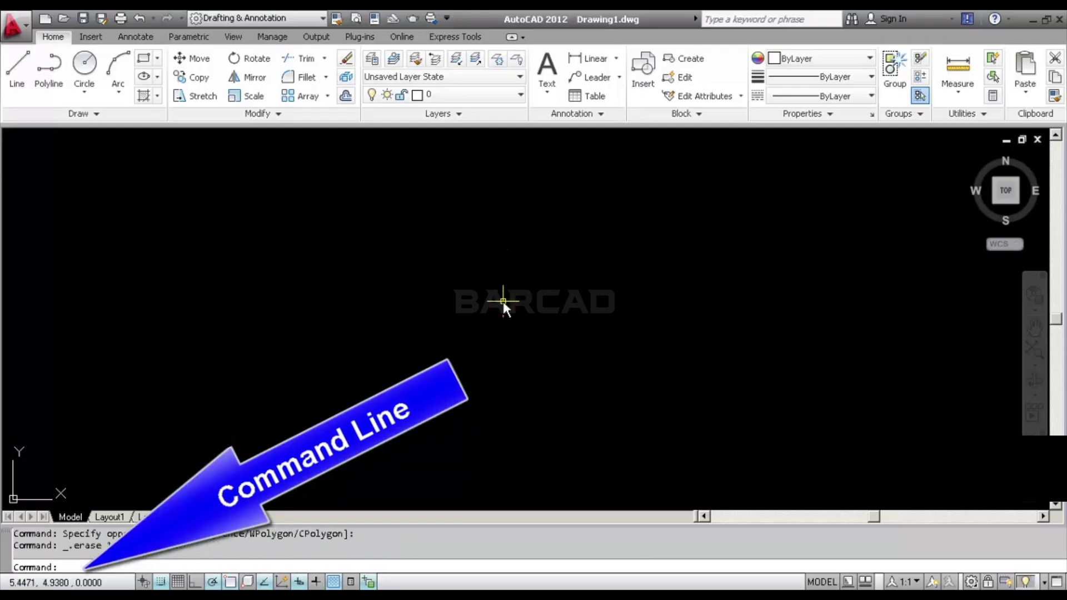
- Toggle the live drawing coordinates readout off and on again
{"action": "left_click", "coordinate": [75, 569]}
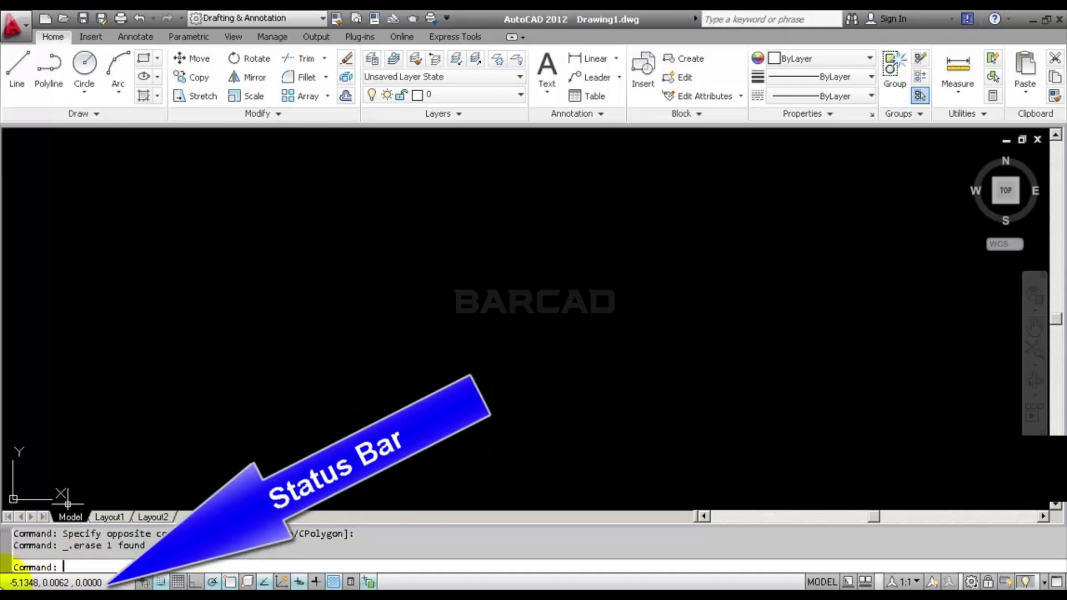
{"action": "left_click", "coordinate": [84, 583]}
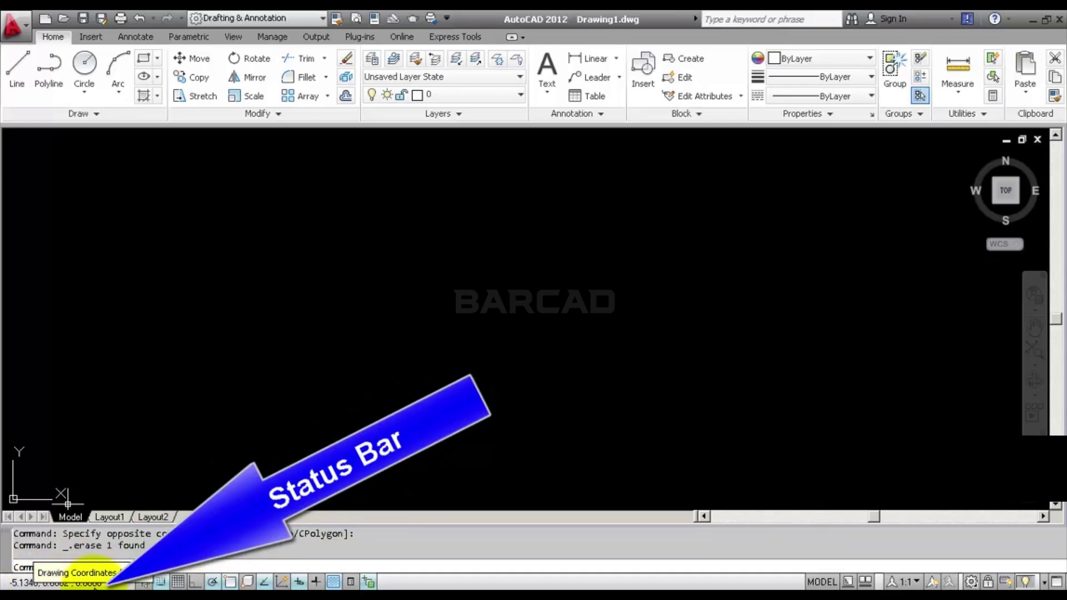
{"action": "left_click", "coordinate": [87, 583]}
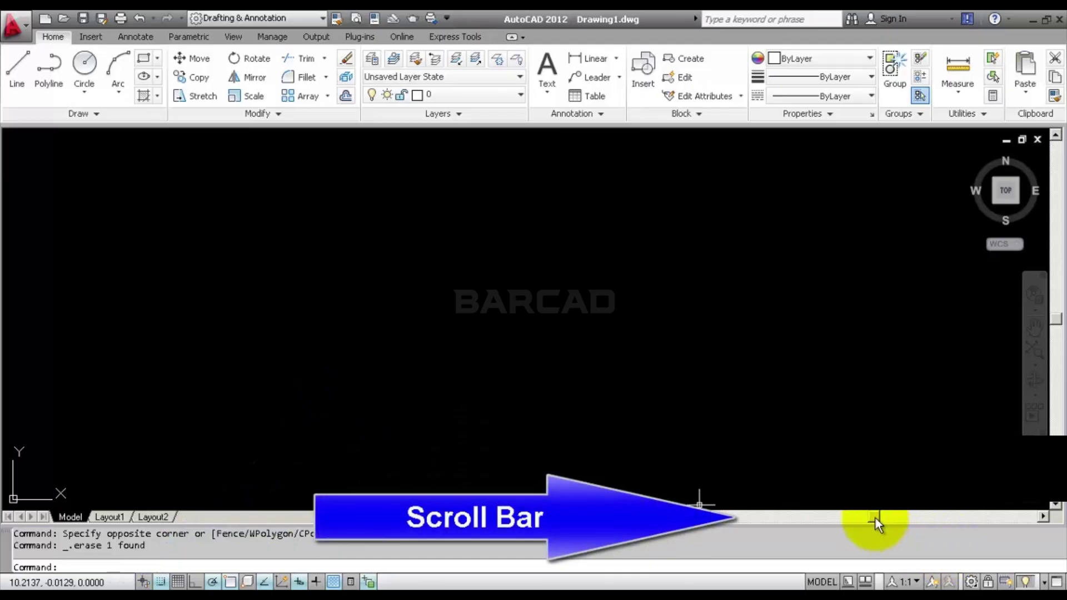
- Scroll the drawing view horizontally
{"action": "left_click_drag", "start_coordinate": [875, 518], "coordinate": [812, 520]}
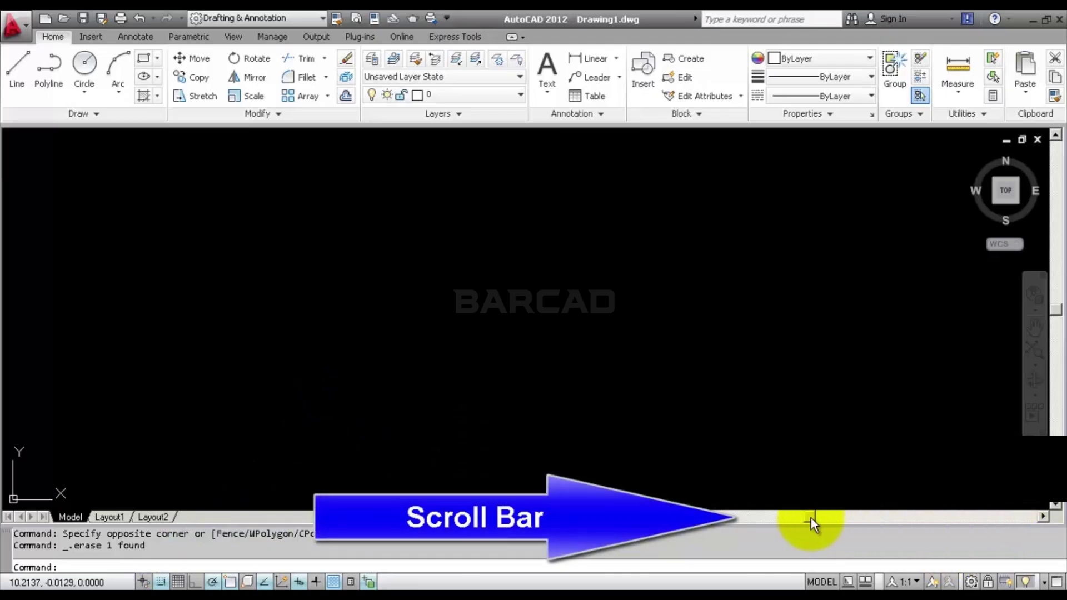
- Draw a circle in the middle of the drawing area and scroll the view horizontally and vertically
{"action": "left_click", "coordinate": [88, 72]}
{"action": "left_click", "coordinate": [614, 298]}
{"action": "left_click", "coordinate": [623, 216]}
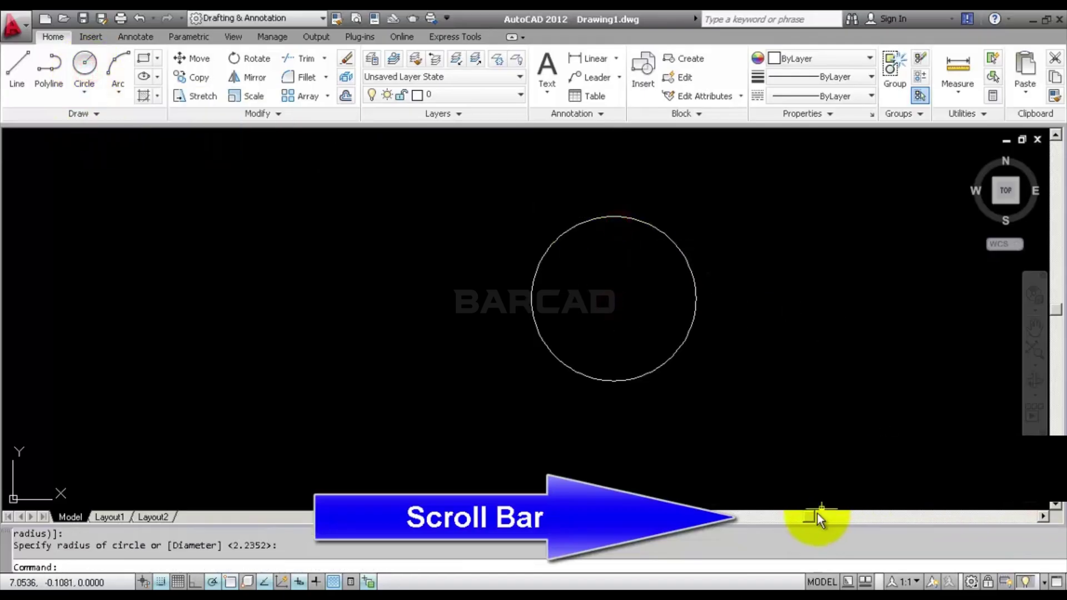
{"action": "left_click_drag", "start_coordinate": [817, 518], "coordinate": [920, 517]}
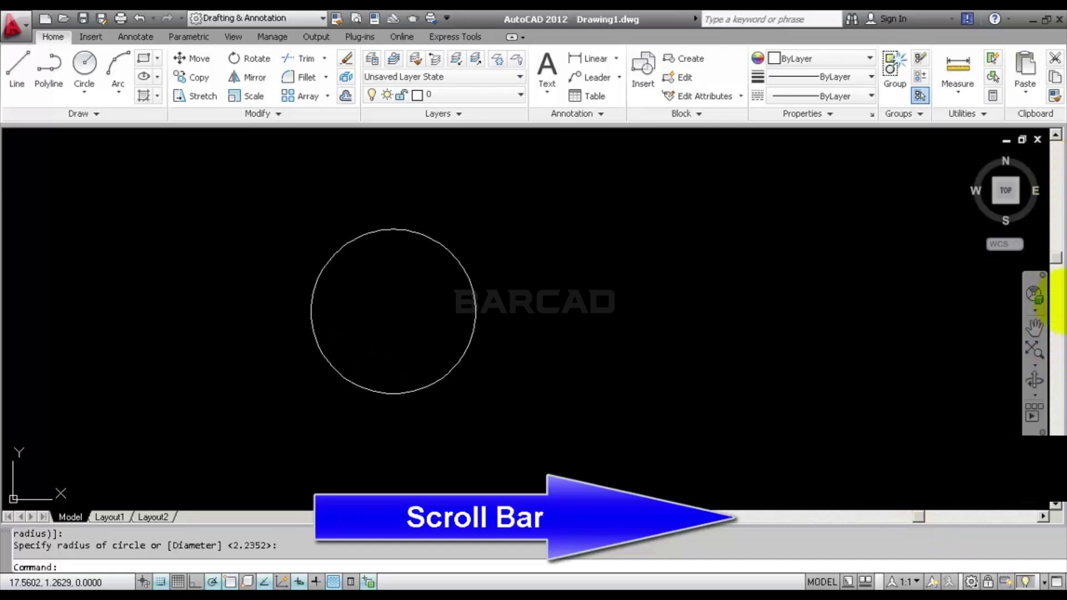
{"action": "mouse_move", "coordinate": [1059, 300]}
{"action": "left_mouse_down"}
{"action": "mouse_move", "coordinate": [1059, 333]}
{"action": "mouse_move", "coordinate": [1062, 294]}
{"action": "left_mouse_up"}
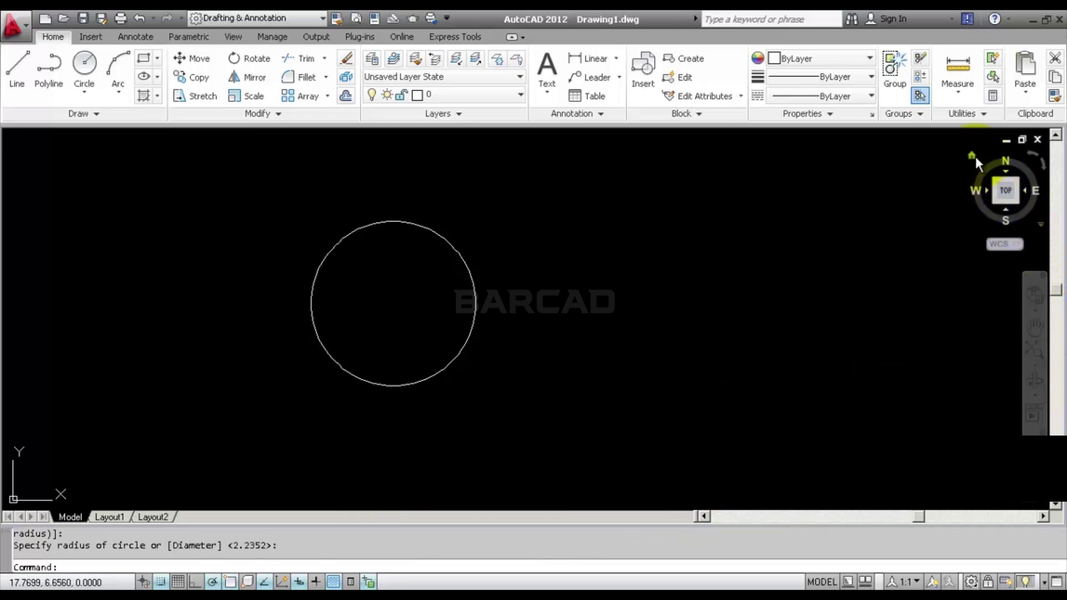
- Switch the drawing to the Home isometric view and return to the Top view with the ViewCube
{"action": "left_click", "coordinate": [970, 153]}
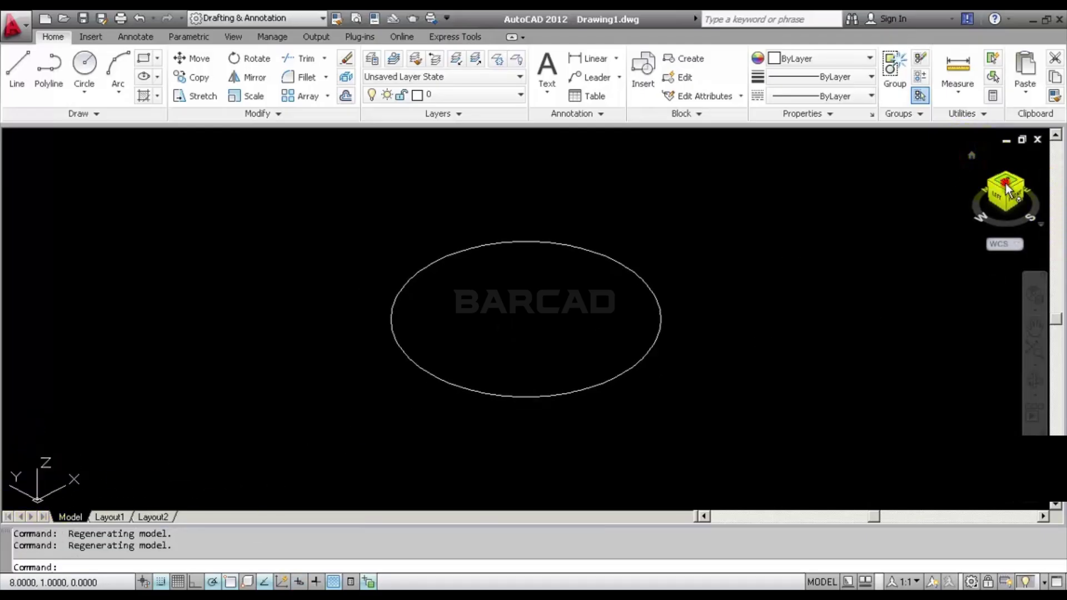
{"action": "left_click", "coordinate": [1006, 185]}
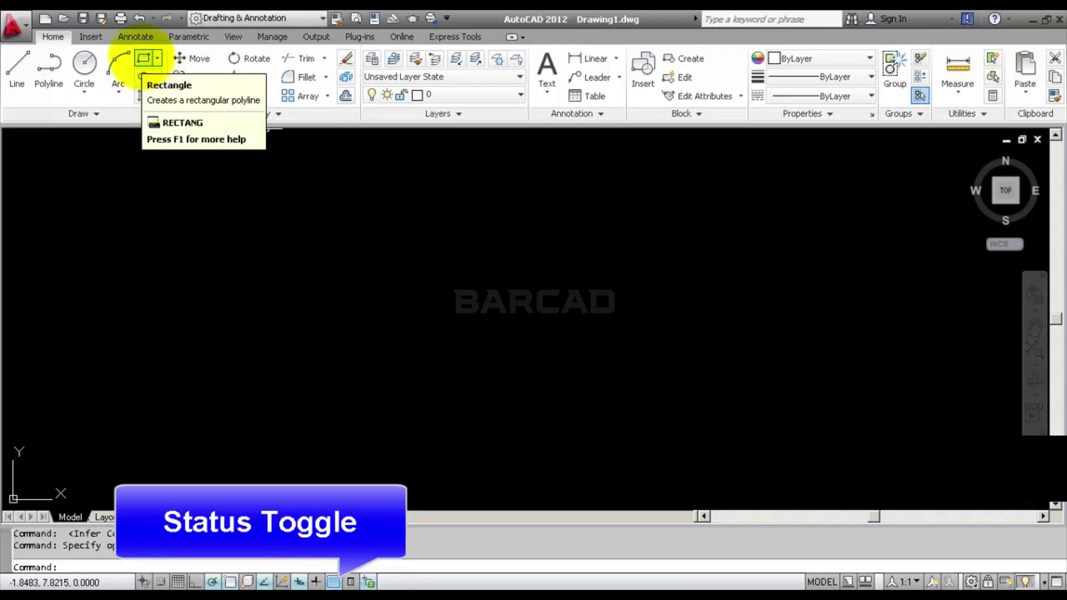
- Draw a rectangle with a diagonal of about 1.82 at 325° in the drawing area
{"action": "left_click", "coordinate": [143, 58]}
{"action": "left_click", "coordinate": [351, 304]}
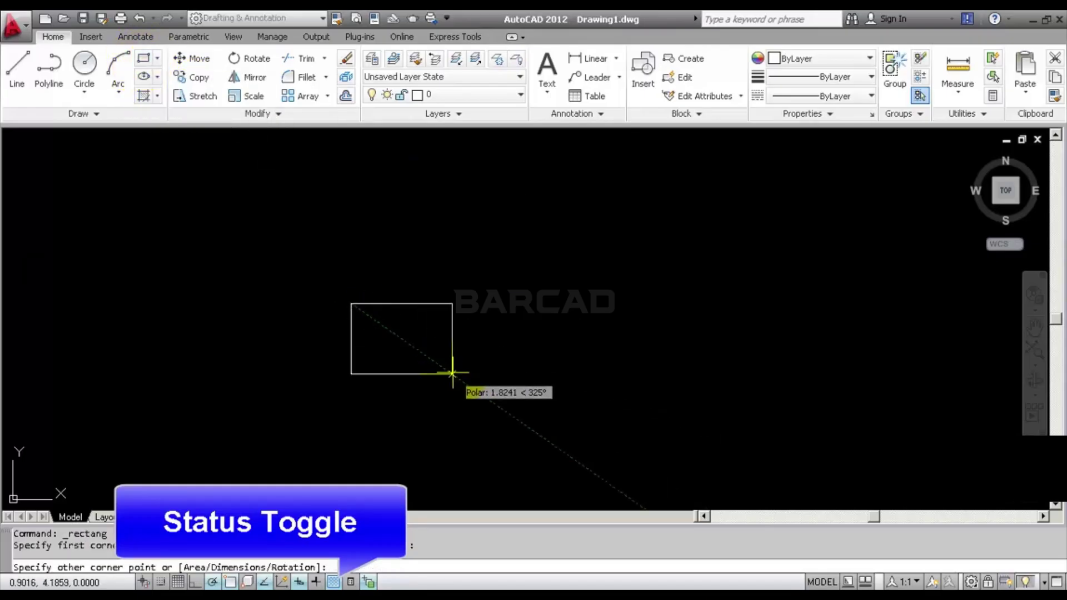
{"action": "left_click", "coordinate": [452, 374]}
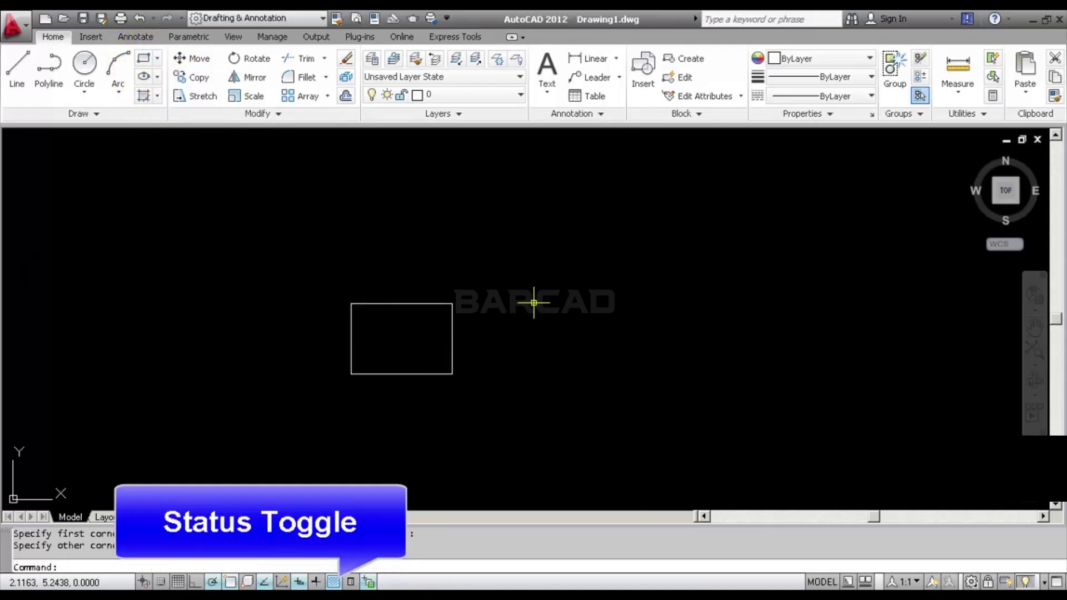
{"action": "scroll", "coordinate": [453, 353], "scroll_direction": "up", "scroll_amount": 2}
{"action": "scroll", "coordinate": [394, 362], "scroll_direction": "up", "scroll_amount": 3}
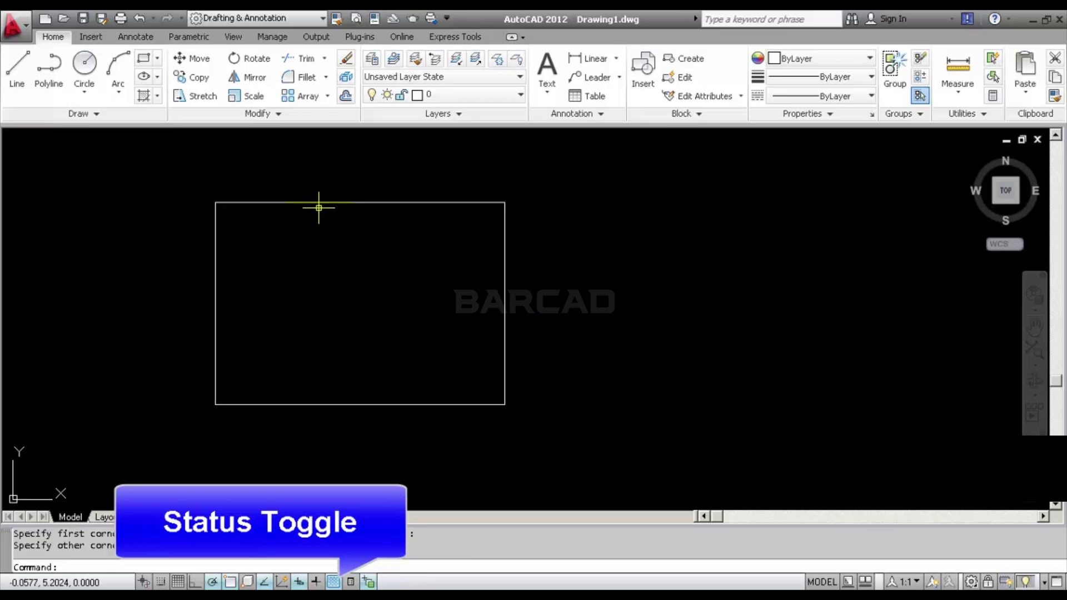
- Turn on Infer Constraints and draw a roughly square rectangle to the right of the first one
{"action": "left_click", "coordinate": [143, 581]}
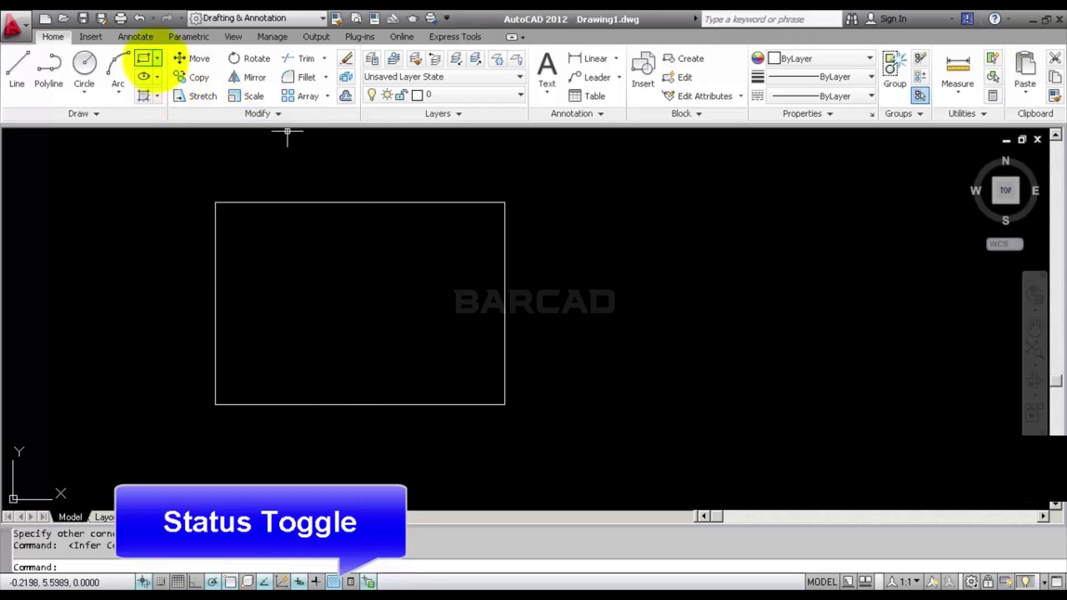
{"action": "left_click", "coordinate": [144, 58]}
{"action": "left_click", "coordinate": [572, 206]}
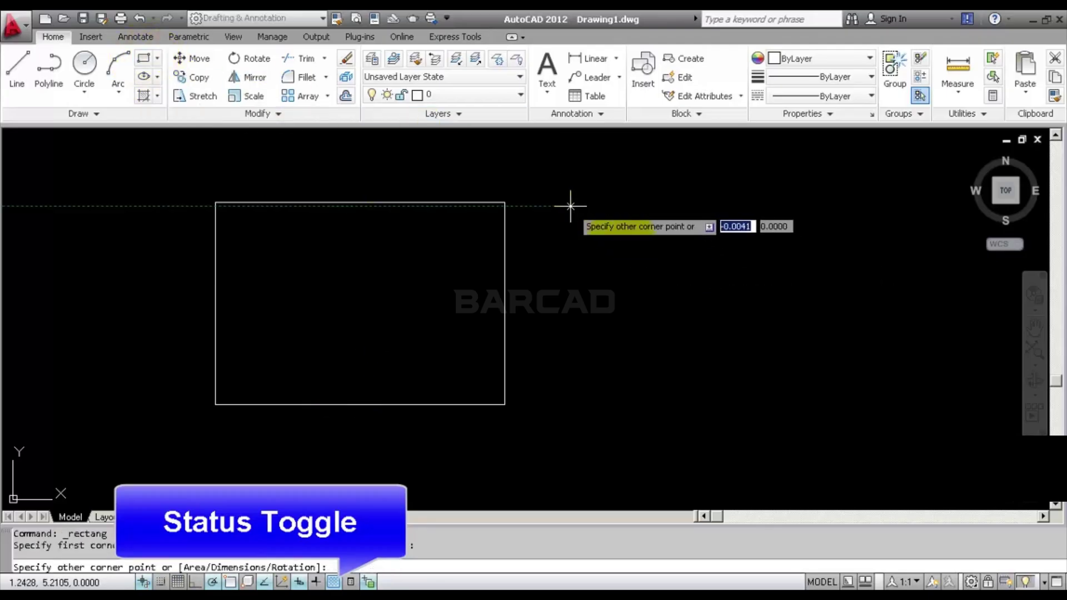
{"action": "left_click", "coordinate": [746, 380]}
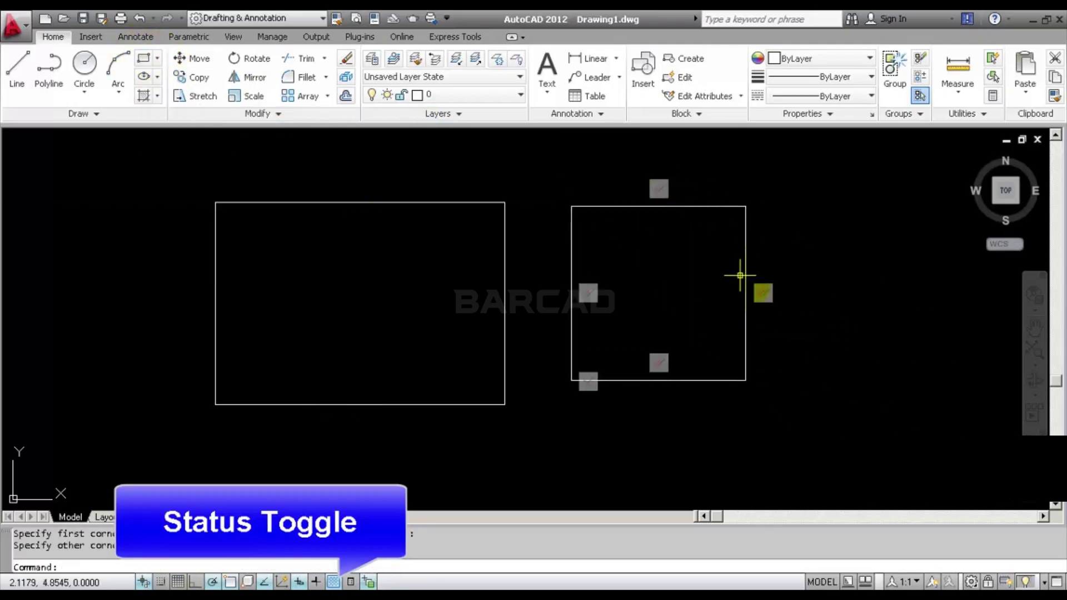
{"action": "scroll", "coordinate": [735, 283], "scroll_direction": "up", "scroll_amount": 2}
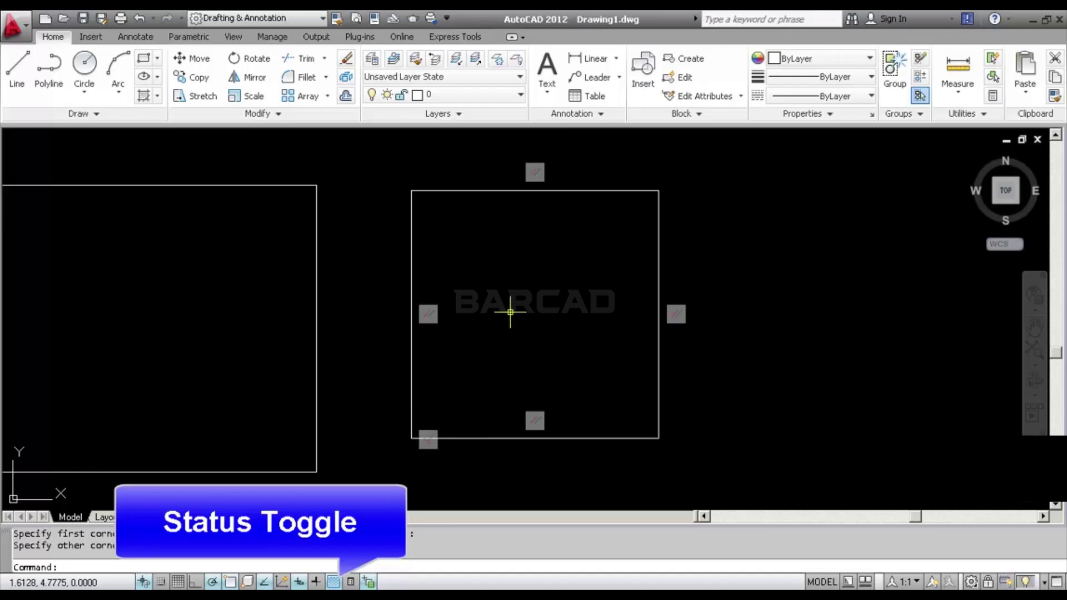
- Apply Auto Constrain to the first, larger rectangle
{"action": "scroll", "coordinate": [551, 295], "scroll_direction": "down", "scroll_amount": 2}
{"action": "middle_click_drag", "start_coordinate": [279, 303], "coordinate": [366, 273]}
{"action": "scroll", "coordinate": [366, 272], "scroll_direction": "up", "scroll_amount": 2}
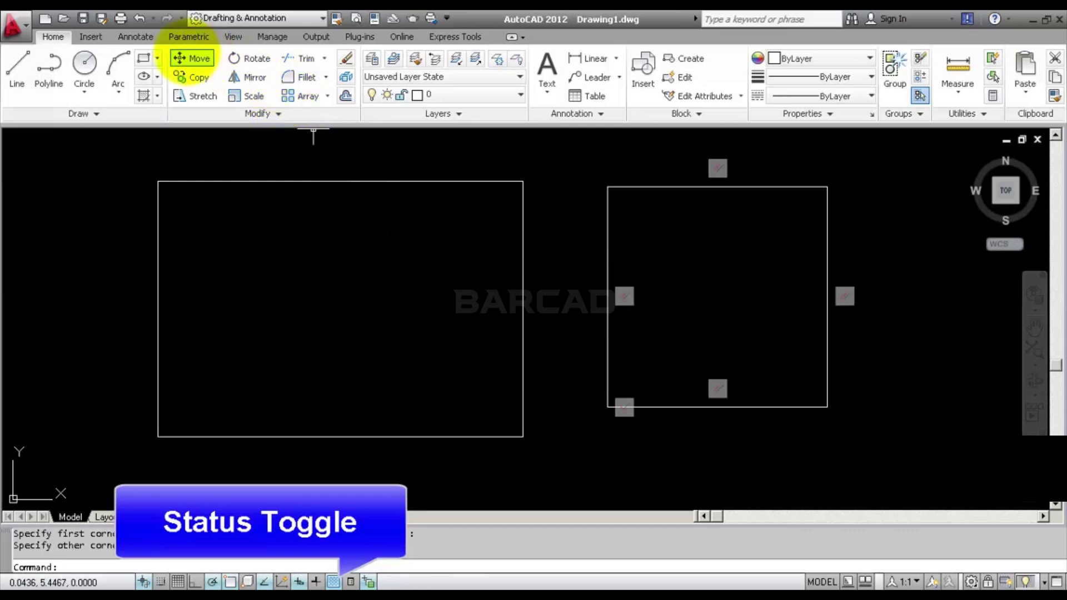
{"action": "left_click", "coordinate": [189, 37]}
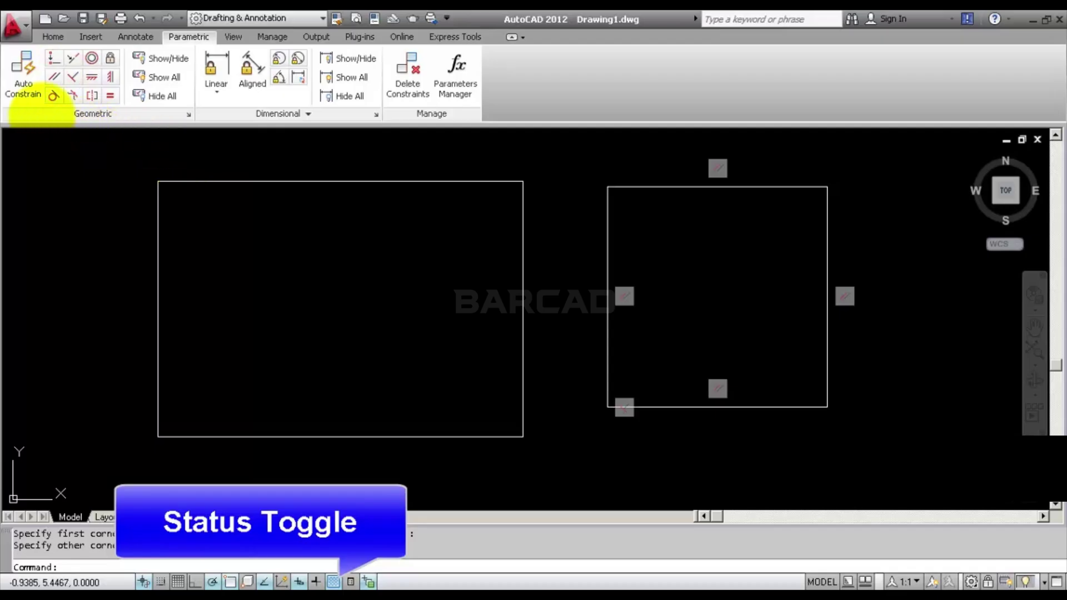
{"action": "left_click", "coordinate": [23, 65]}
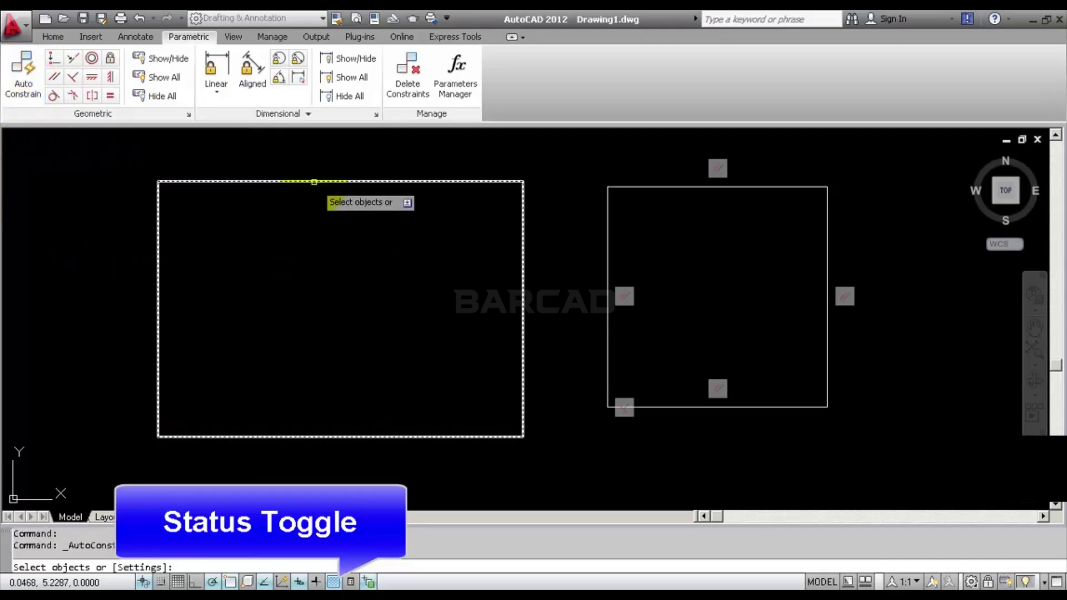
{"action": "right_click", "coordinate": [327, 222]}
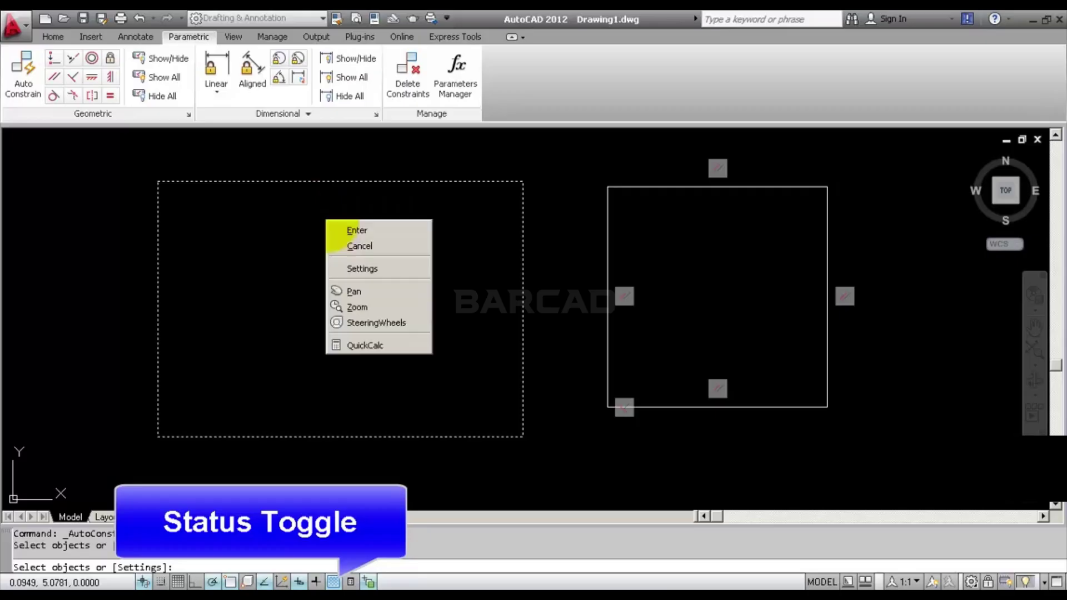
{"action": "left_click", "coordinate": [356, 231]}
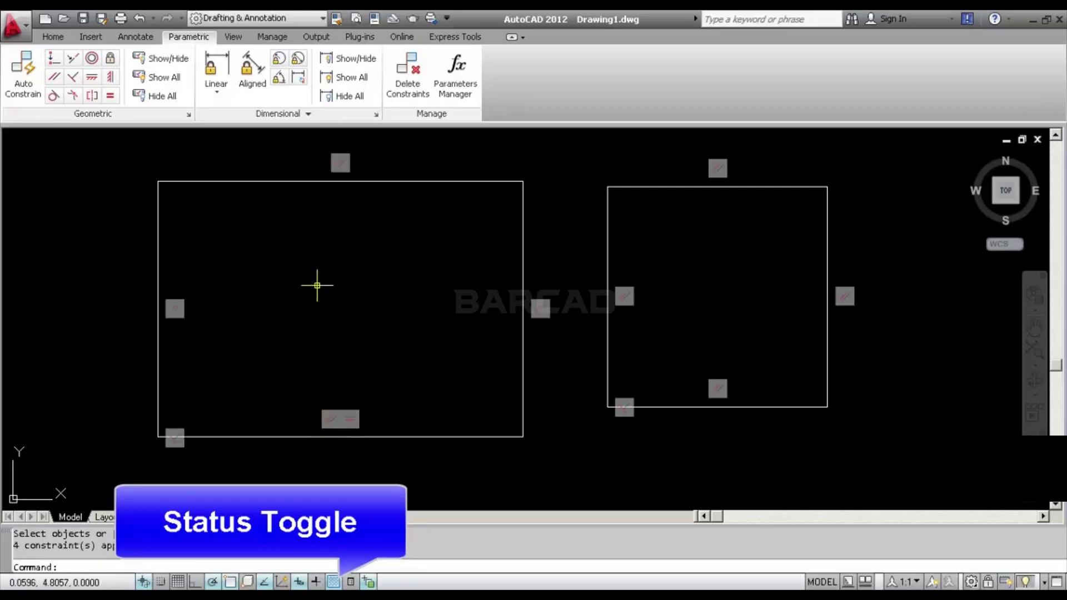
{"action": "scroll", "coordinate": [280, 295], "scroll_direction": "down", "scroll_amount": 2}
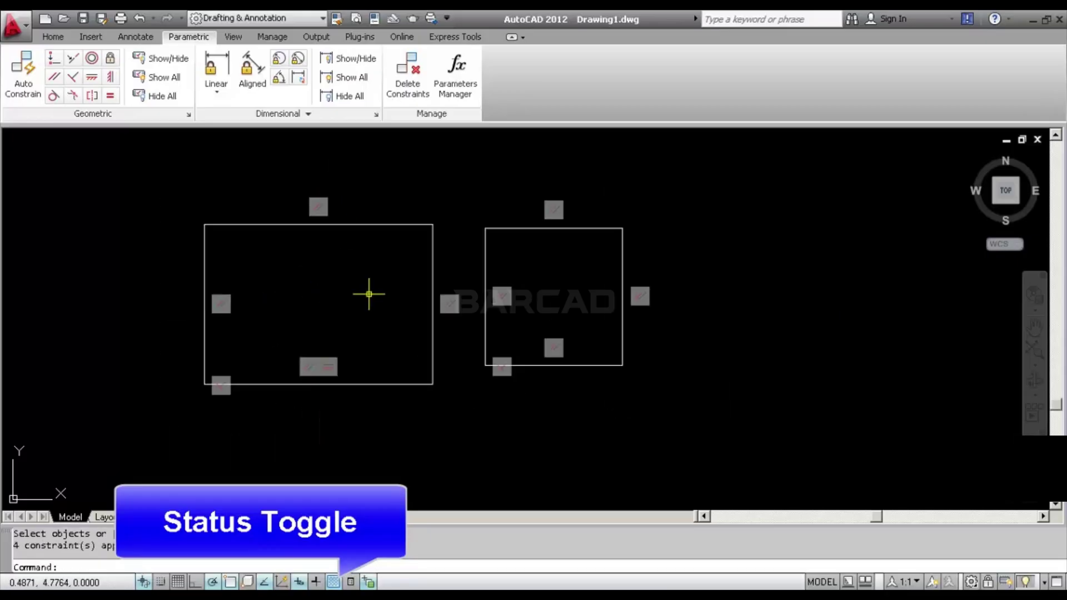
{"action": "middle_click_drag", "start_coordinate": [370, 294], "coordinate": [358, 252]}
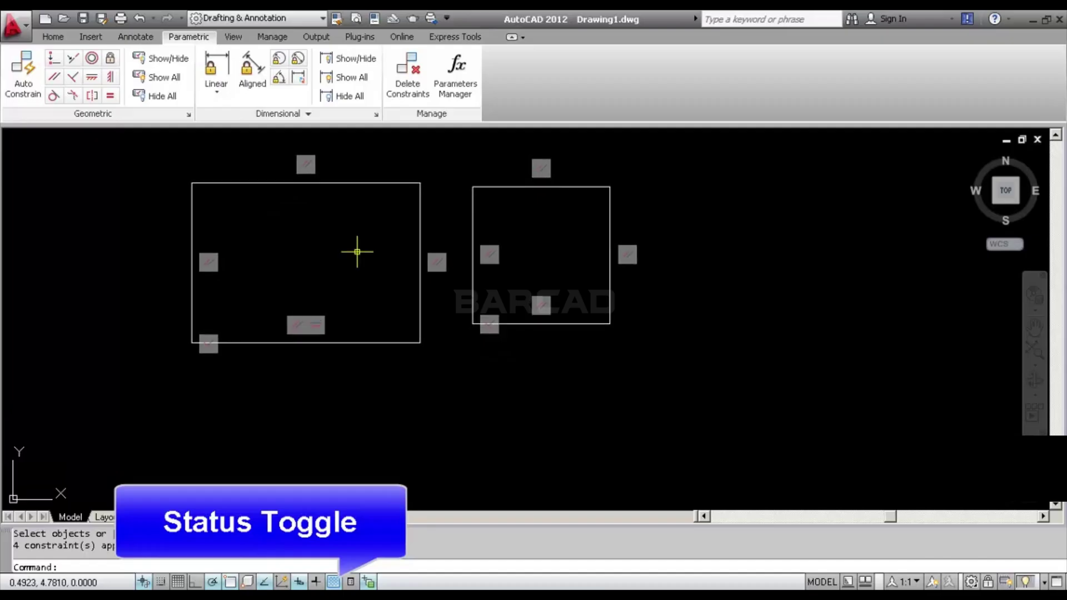
{"action": "scroll", "coordinate": [357, 252], "scroll_direction": "up", "scroll_amount": 2}
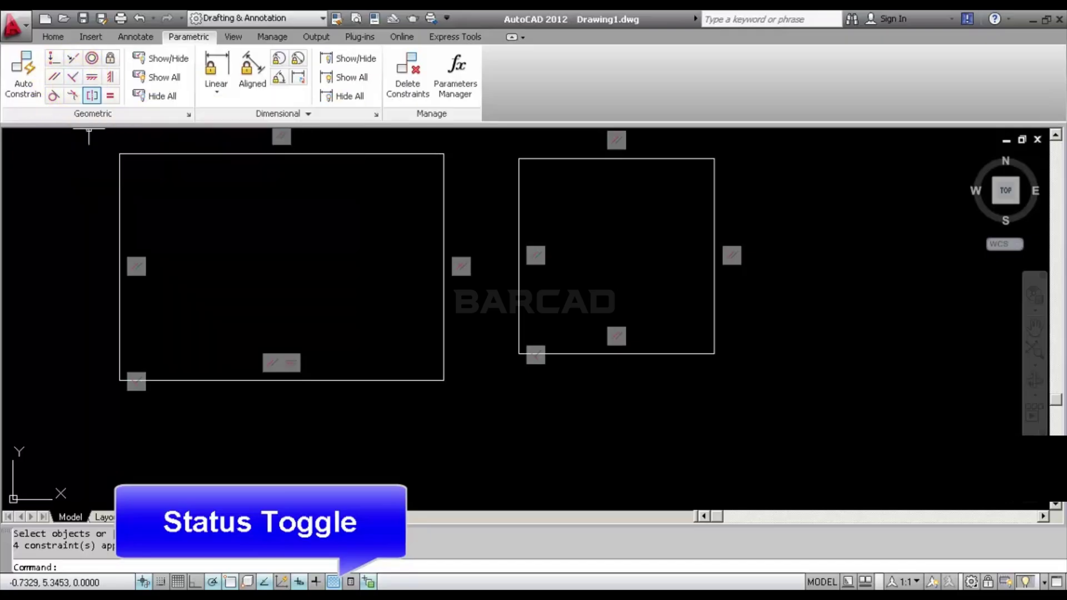
{"action": "scroll", "coordinate": [276, 237], "scroll_direction": "down", "scroll_amount": 2}
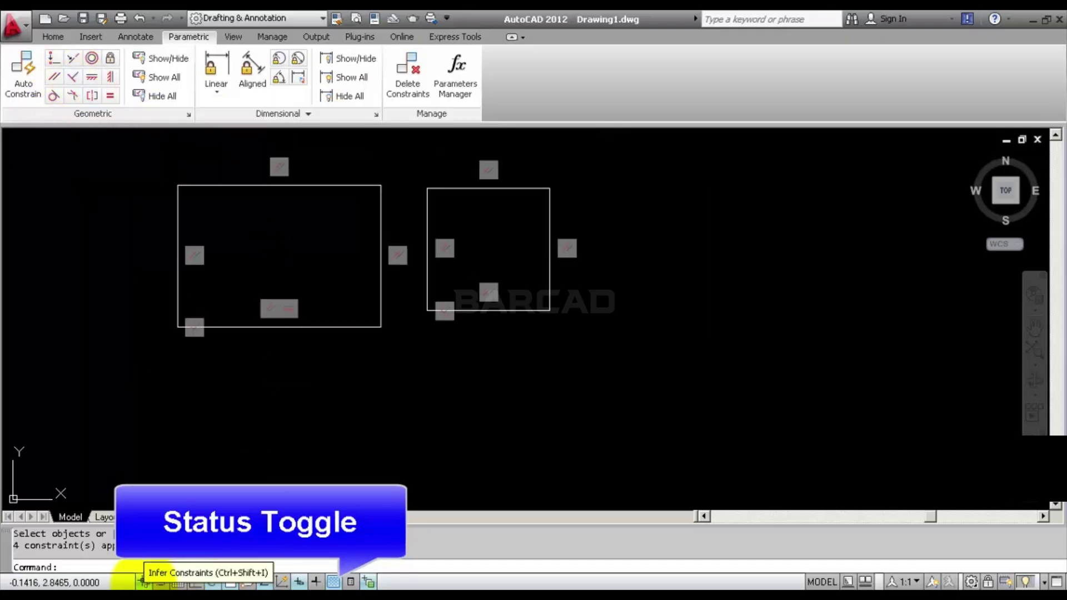
{"action": "left_click", "coordinate": [143, 581]}
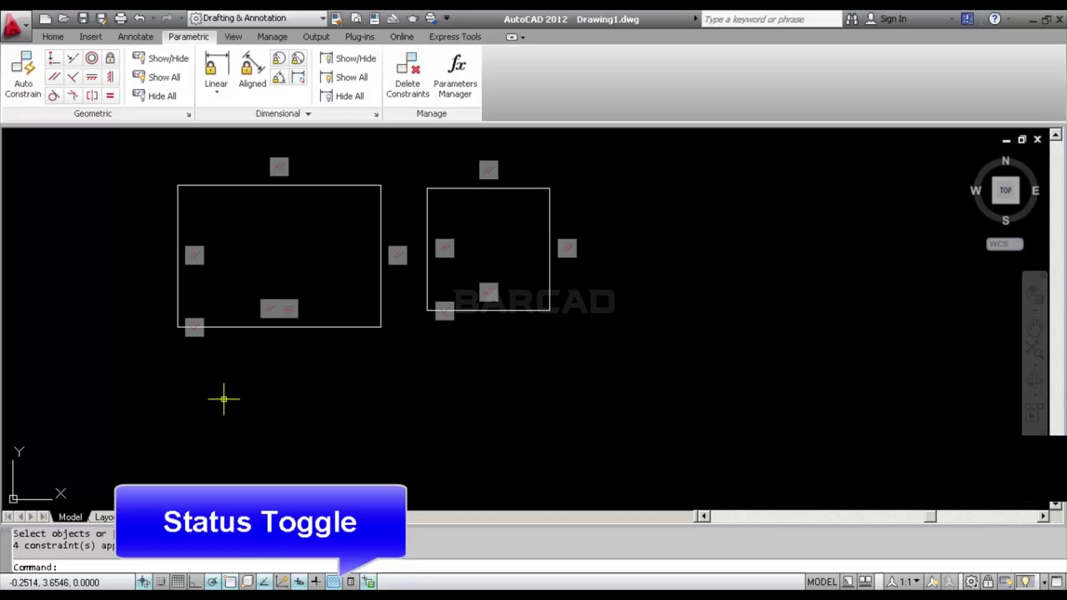
{"action": "left_click", "coordinate": [143, 581]}
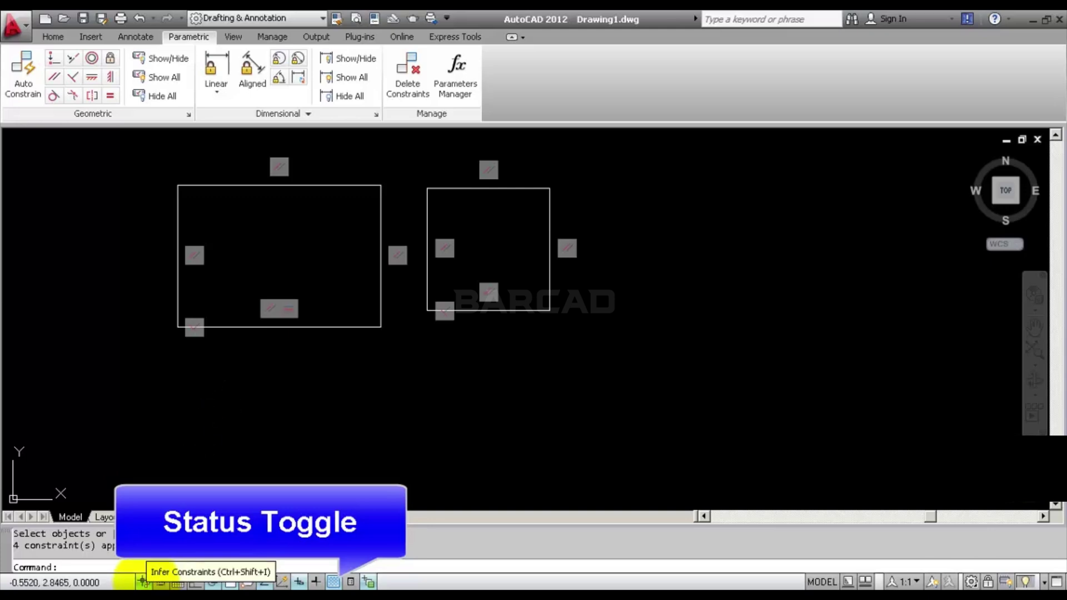
- Draw a vertical line about 0.86 long below and to the right of the square
{"action": "left_click", "coordinate": [53, 37]}
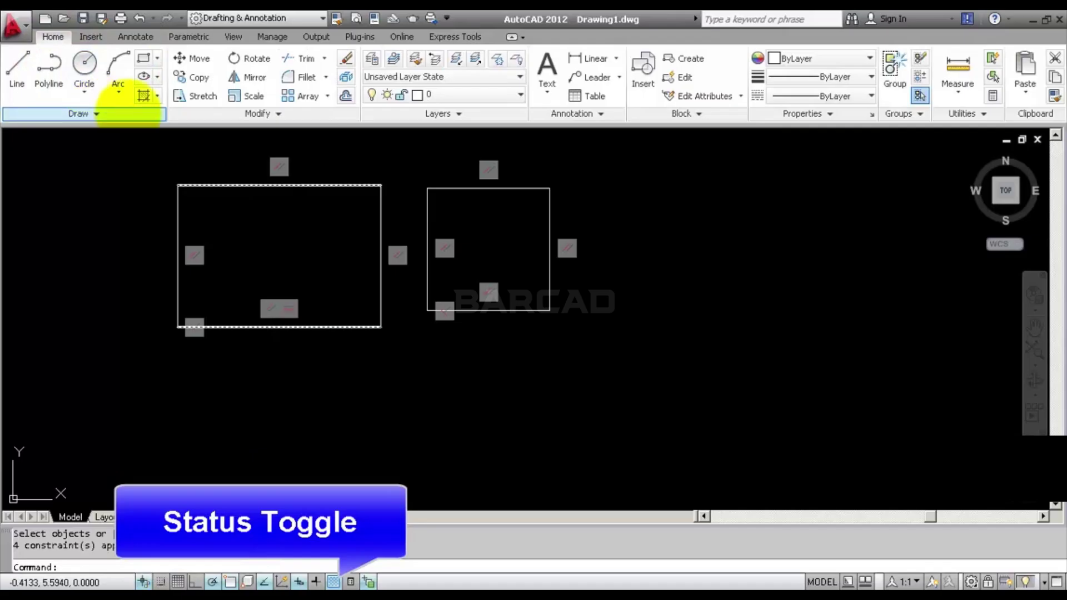
{"action": "left_click", "coordinate": [17, 65]}
{"action": "left_click", "coordinate": [581, 334]}
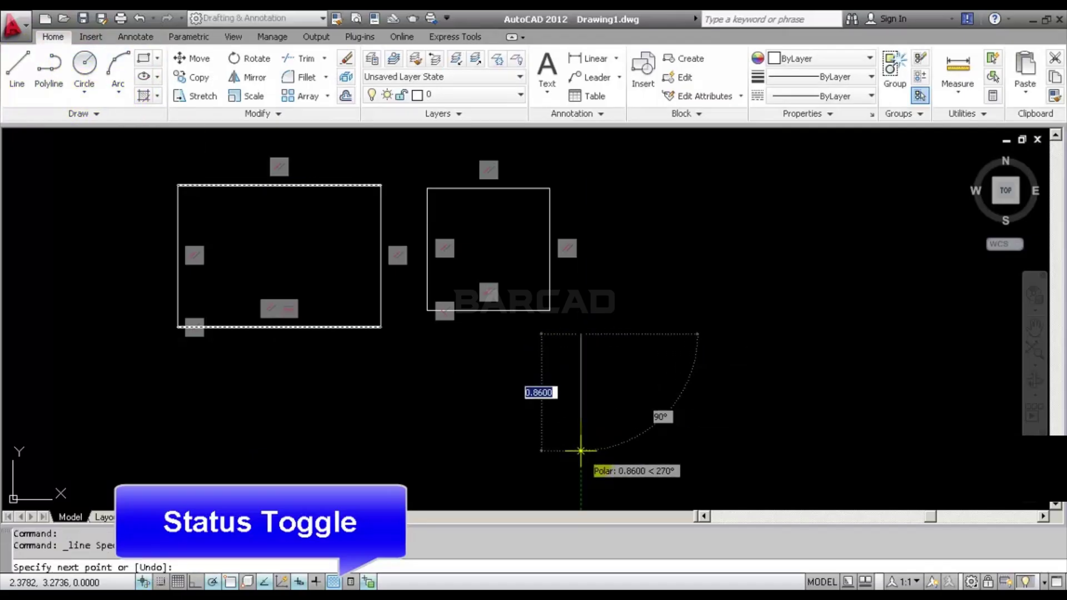
{"action": "left_click", "coordinate": [581, 451]}
{"action": "right_click", "coordinate": [581, 279]}
{"action": "left_click", "coordinate": [615, 286]}
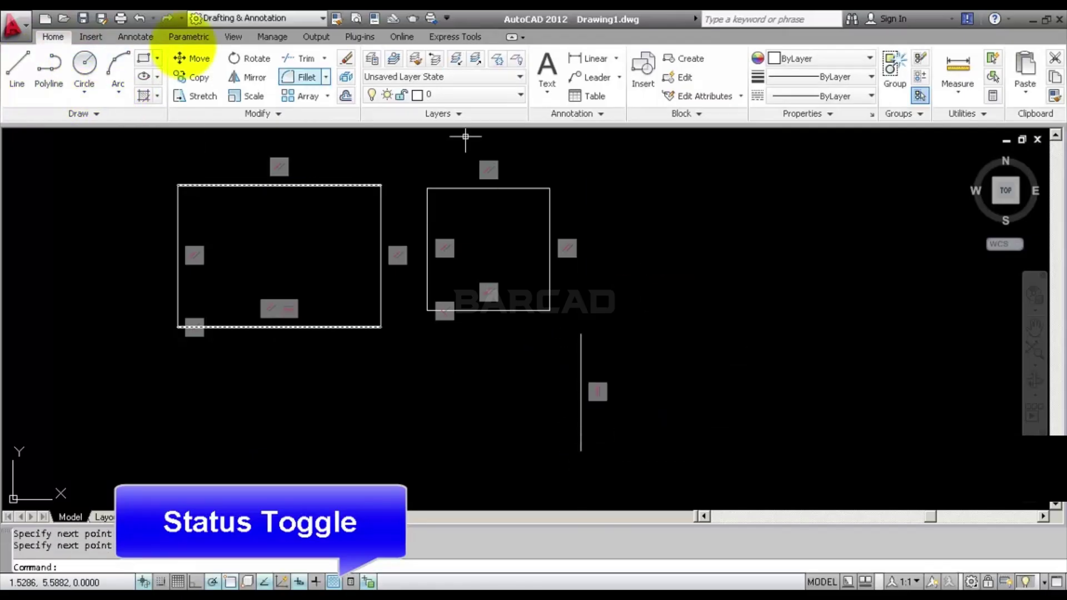
- Draw a slanted line running down to the right, beside the vertical line
{"action": "left_click", "coordinate": [17, 66]}
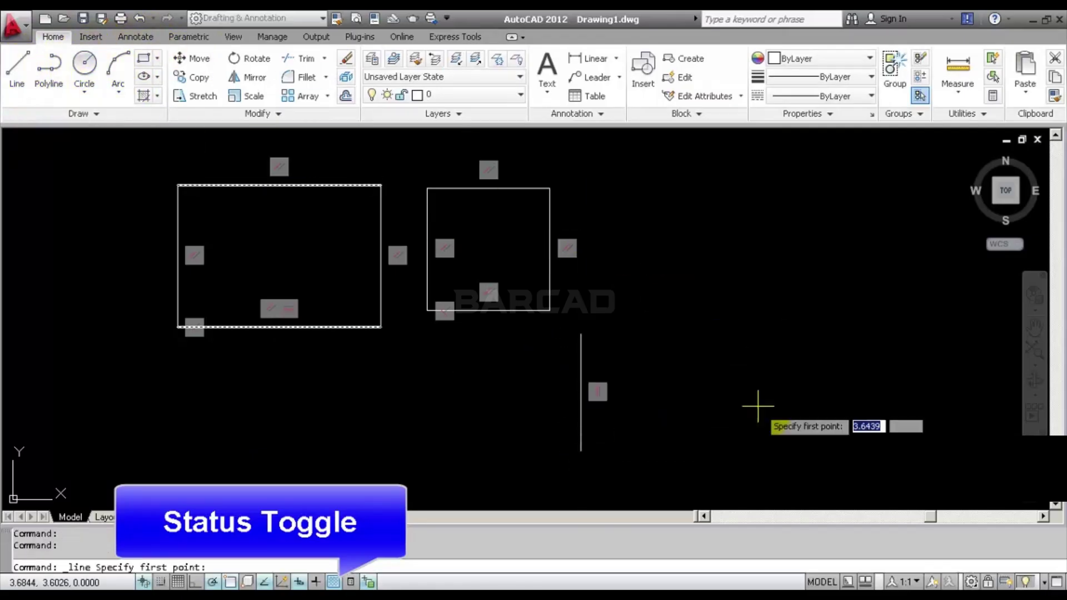
{"action": "left_click", "coordinate": [666, 312]}
{"action": "left_click", "coordinate": [759, 406]}
{"action": "right_click", "coordinate": [760, 408]}
{"action": "left_click", "coordinate": [781, 423]}
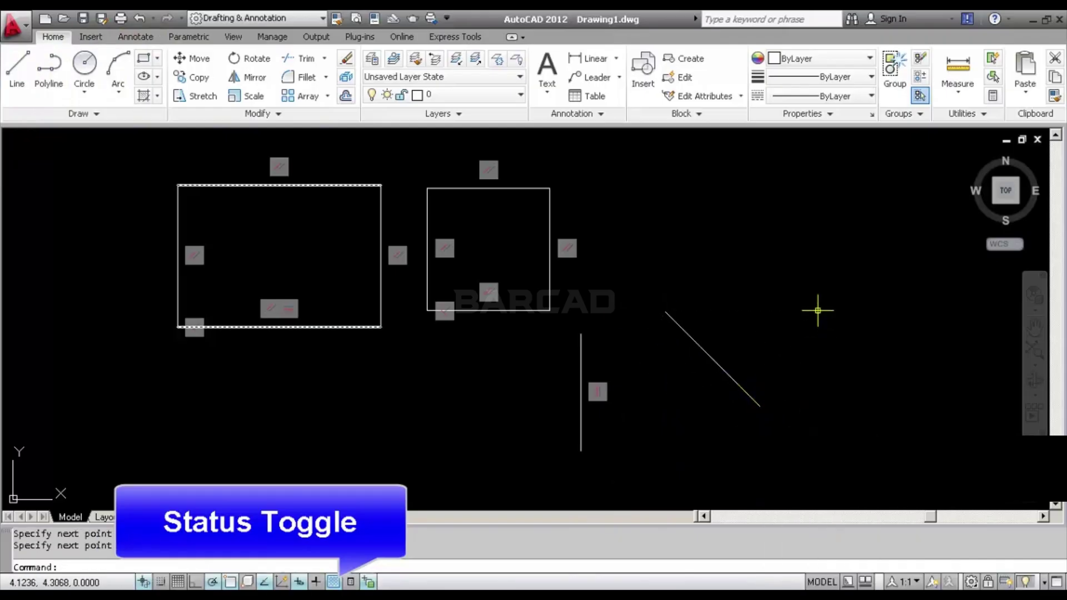
- Apply a Perpendicular constraint with the vertical line as first object and the slanted line as second
{"action": "scroll", "coordinate": [677, 407], "scroll_direction": "up", "scroll_amount": 2}
{"action": "middle_click_drag", "start_coordinate": [569, 356], "coordinate": [478, 306]}
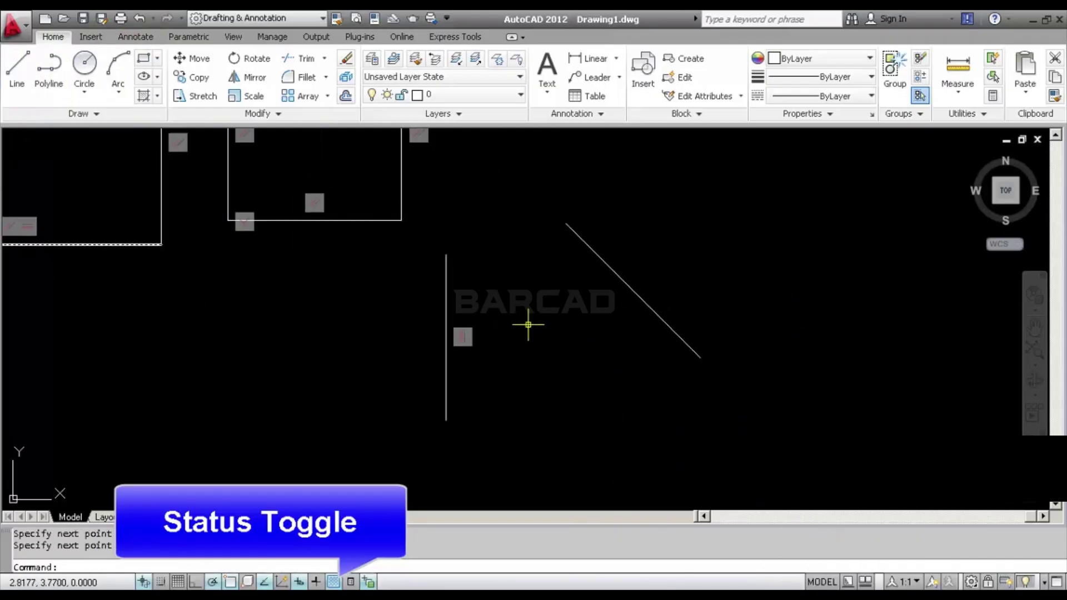
{"action": "left_click", "coordinate": [189, 37]}
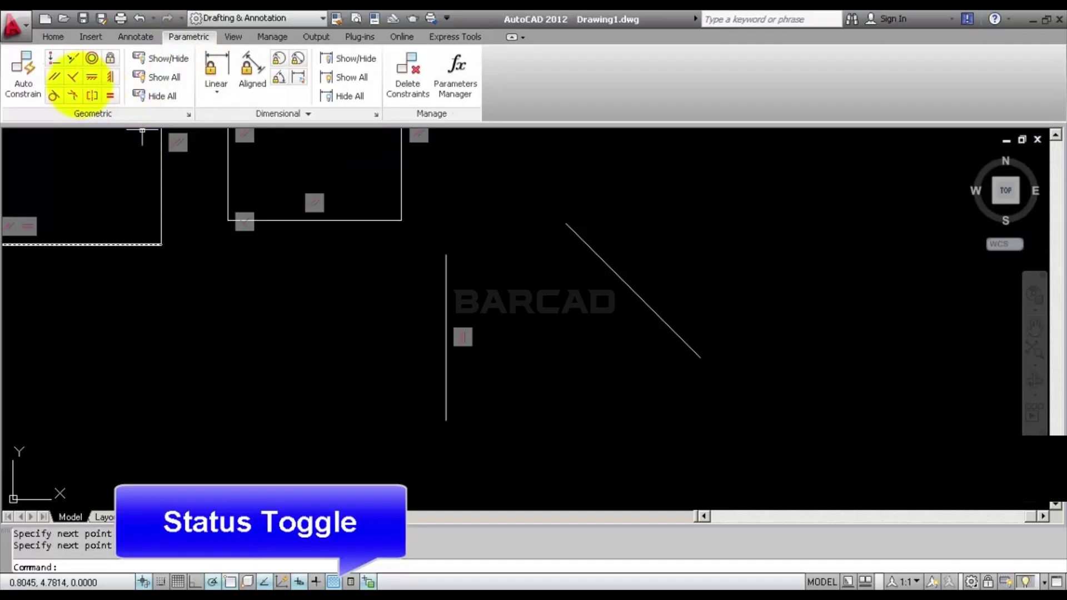
{"action": "left_click", "coordinate": [72, 77]}
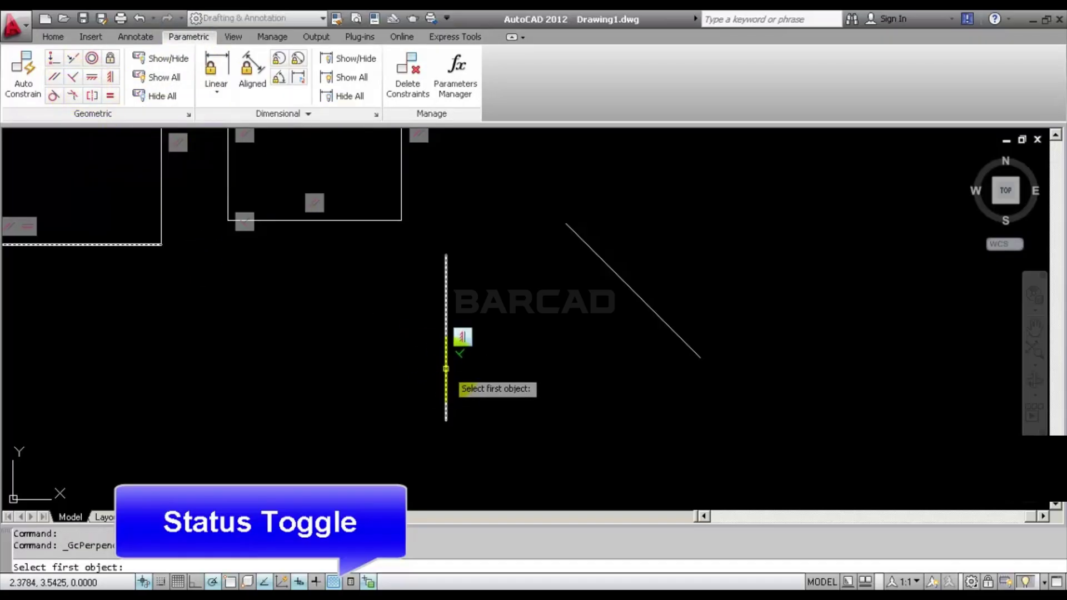
{"action": "left_click", "coordinate": [446, 369]}
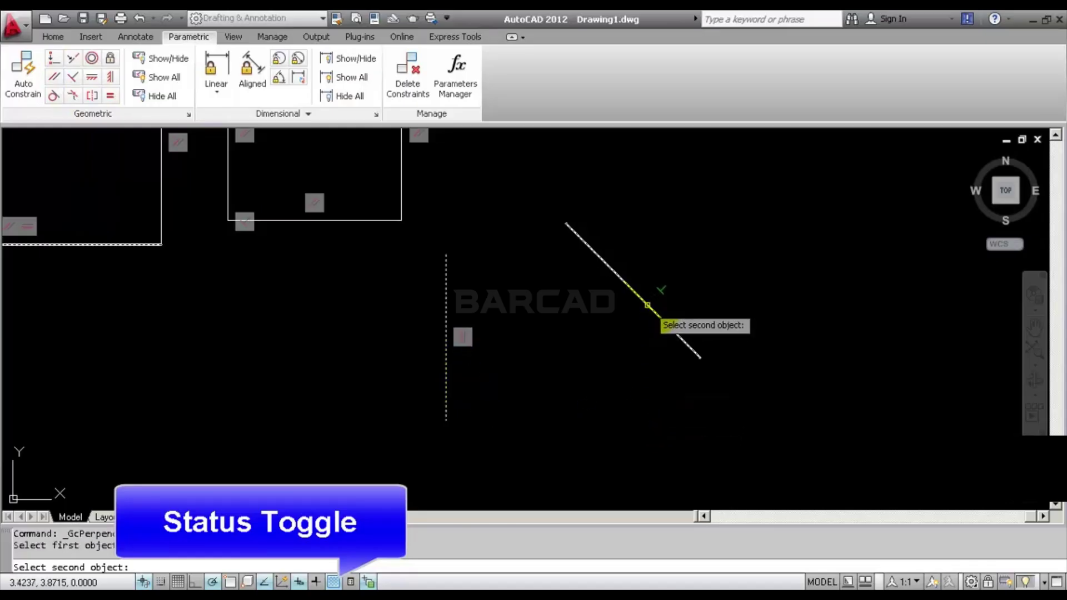
{"action": "left_click", "coordinate": [647, 305]}
{"action": "scroll", "coordinate": [493, 369], "scroll_direction": "up", "scroll_amount": 3}
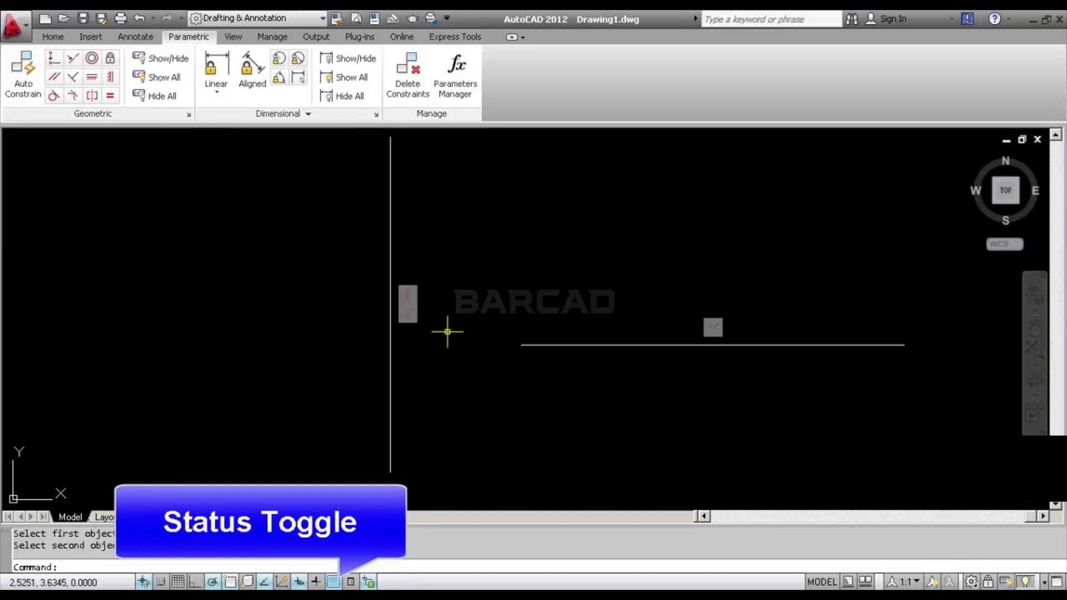
- Stretch the horizontal line's end farthest from the vertical line along its direction, making the line about 1.54 long
{"action": "scroll", "coordinate": [461, 350], "scroll_direction": "down", "scroll_amount": 2}
{"action": "left_click", "coordinate": [528, 348]}
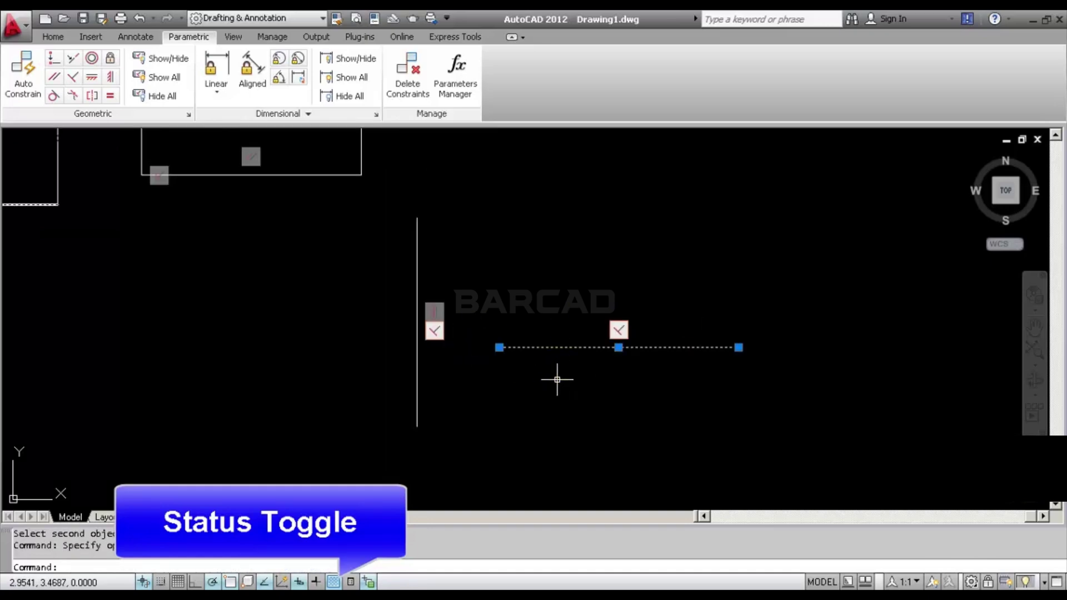
{"action": "left_click", "coordinate": [738, 347]}
{"action": "left_click", "coordinate": [739, 347]}
{"action": "left_click", "coordinate": [738, 347]}
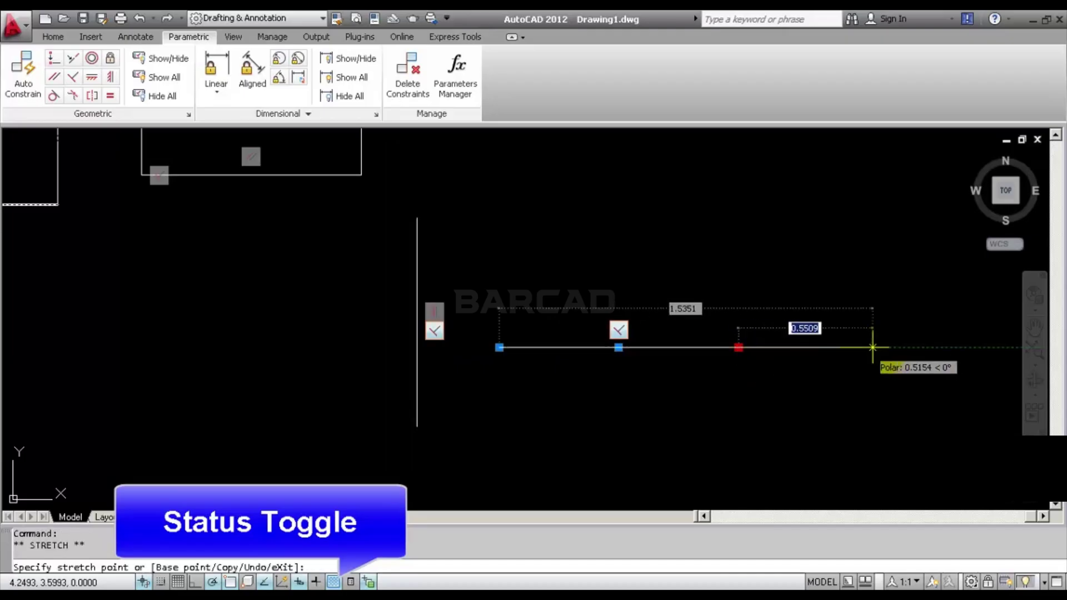
{"action": "left_click", "coordinate": [873, 349]}
{"action": "key", "text": "Escape"}
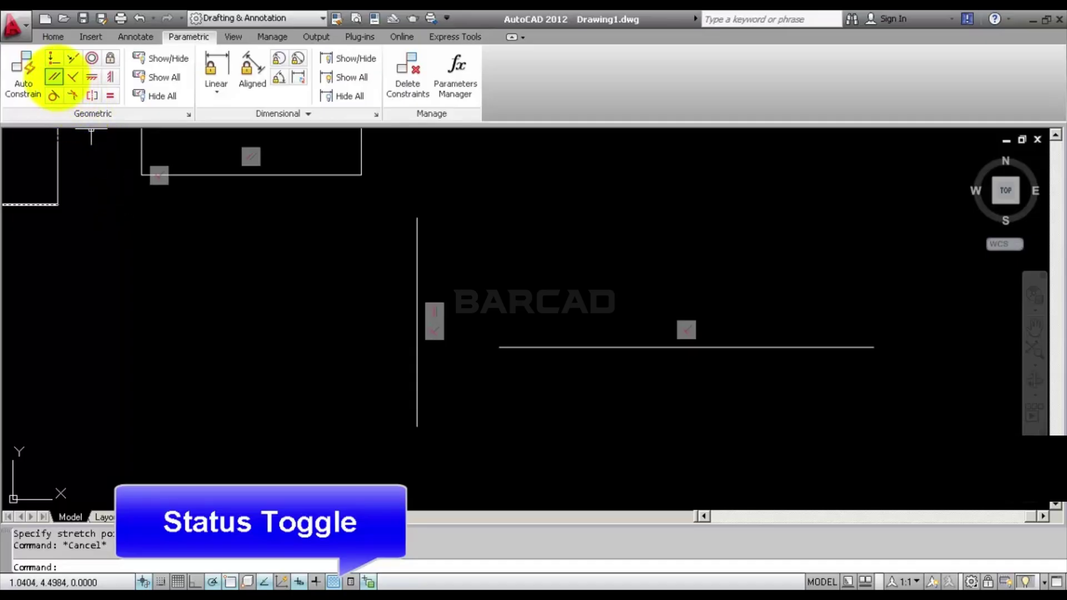
- Try to apply a Parallel constraint with the vertical line as first object and the horizontal line as second
{"action": "left_click", "coordinate": [72, 77]}
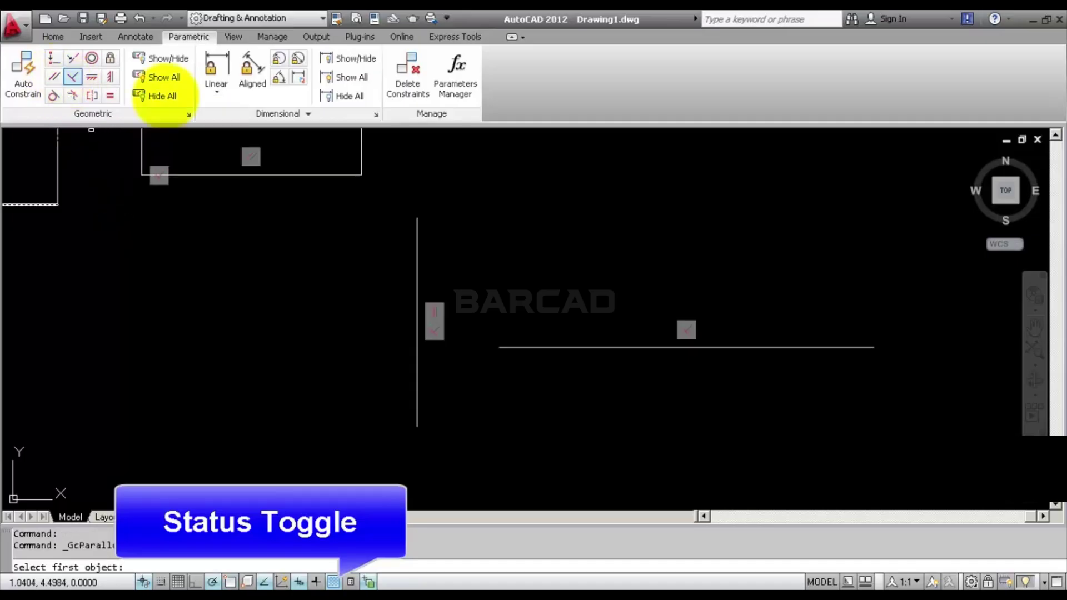
{"action": "left_click", "coordinate": [418, 269]}
{"action": "left_click", "coordinate": [572, 347]}
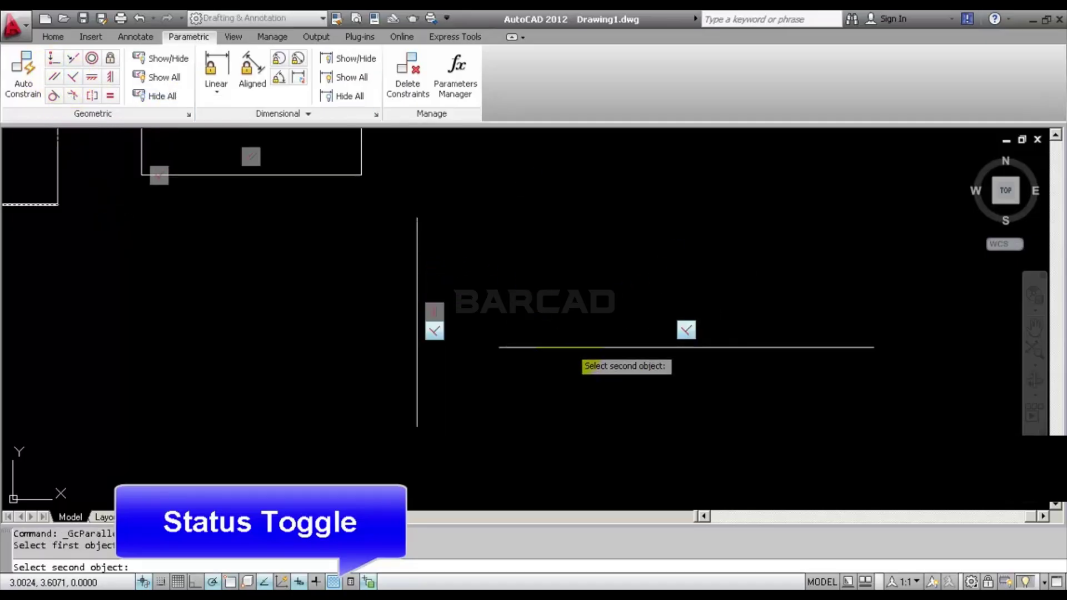
{"action": "left_click", "coordinate": [572, 347]}
{"action": "key", "text": "Escape"}
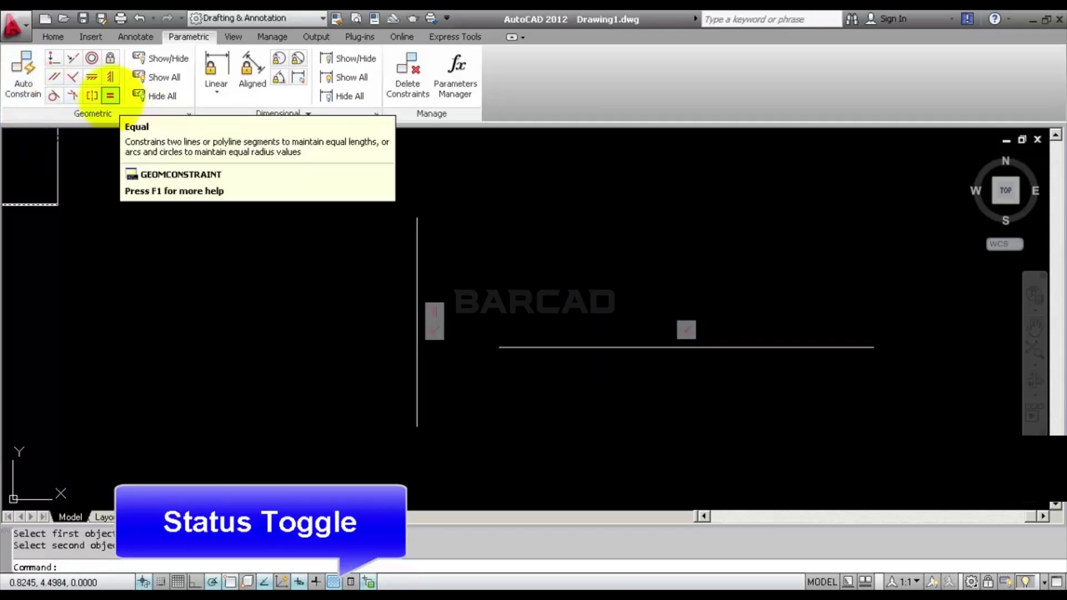
- Apply an Equal constraint with the vertical line as first object and the horizontal line as second
{"action": "left_click", "coordinate": [109, 96]}
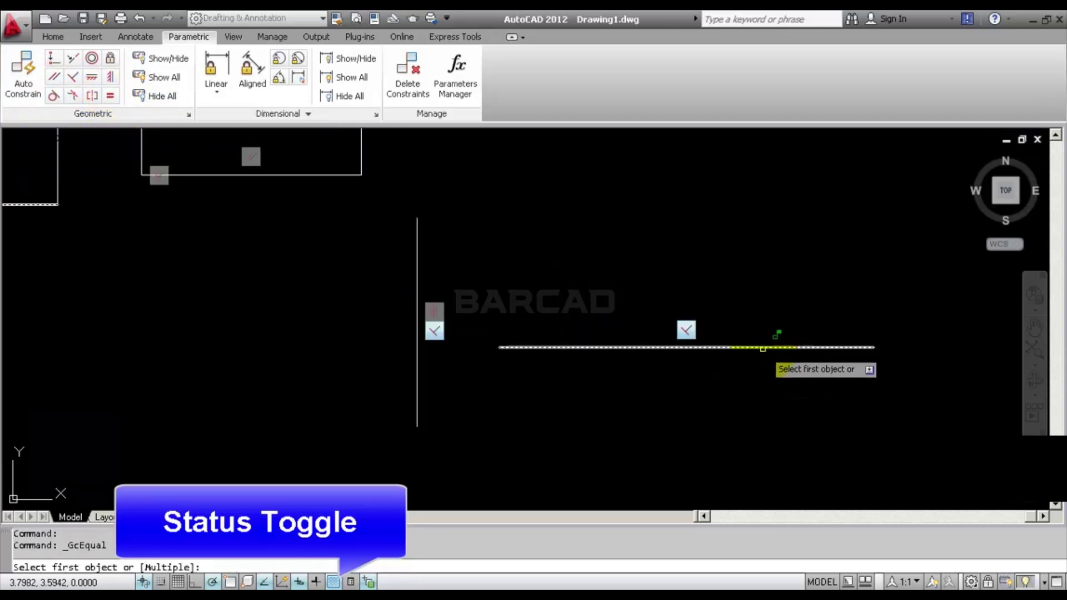
{"action": "left_click", "coordinate": [417, 275]}
{"action": "left_click", "coordinate": [649, 347]}
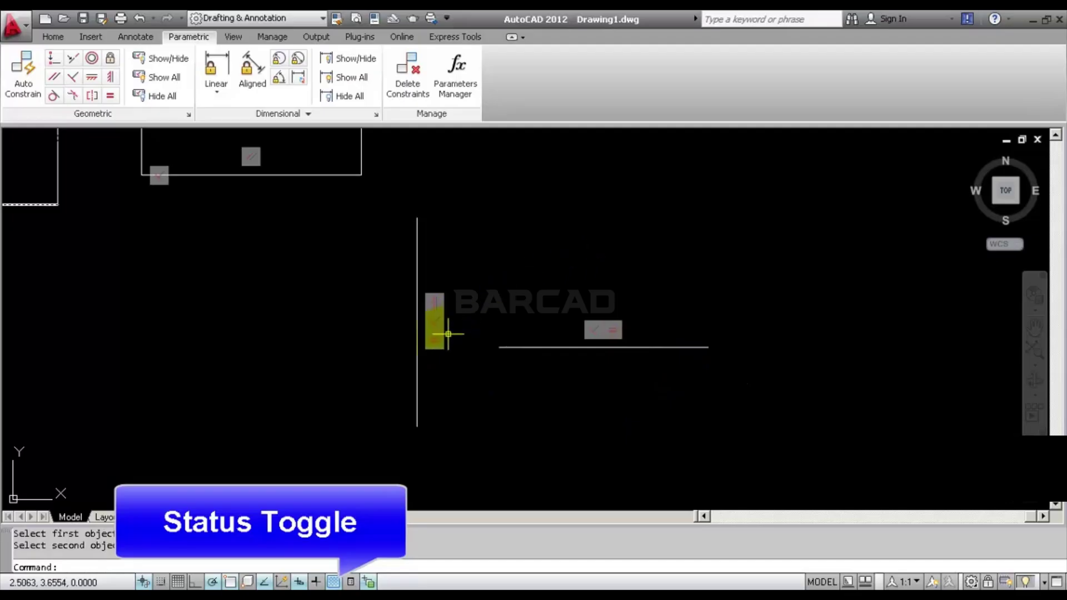
- Draw a short, steep line slanting down to the right, in the empty area right of the horizontal line
{"action": "scroll", "coordinate": [460, 350], "scroll_direction": "down", "scroll_amount": 2}
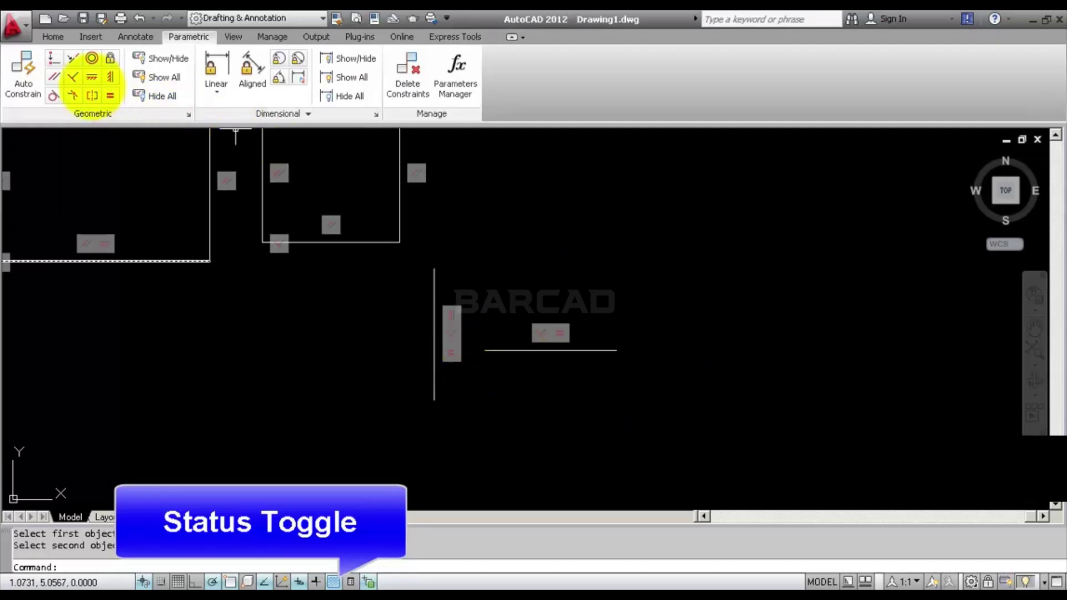
{"action": "left_click", "coordinate": [52, 36]}
{"action": "left_click", "coordinate": [17, 67]}
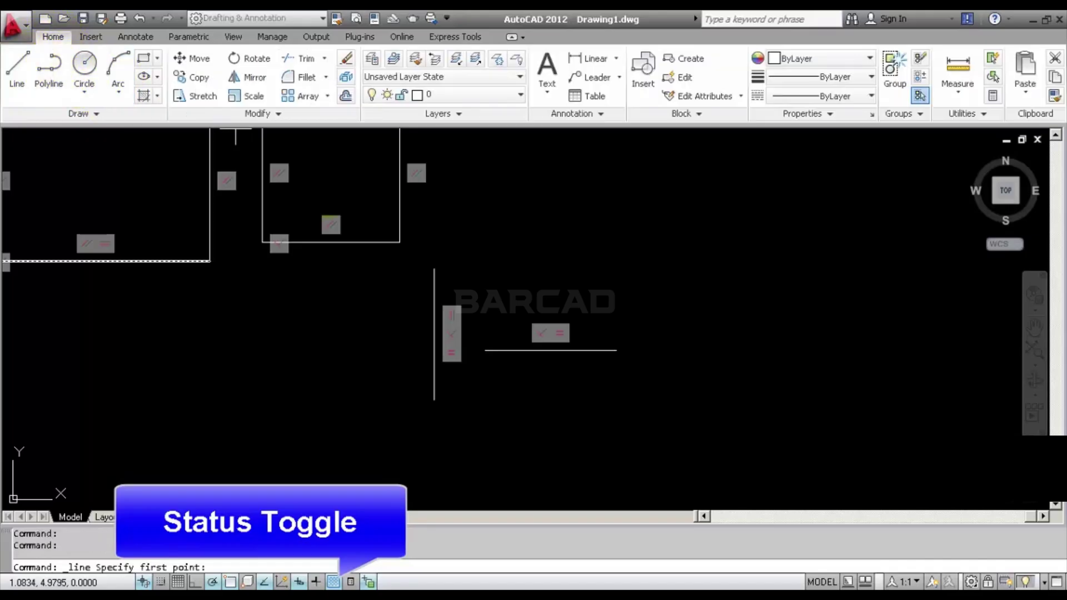
{"action": "left_click", "coordinate": [743, 241]}
{"action": "right_click", "coordinate": [764, 352]}
{"action": "left_click", "coordinate": [792, 362]}
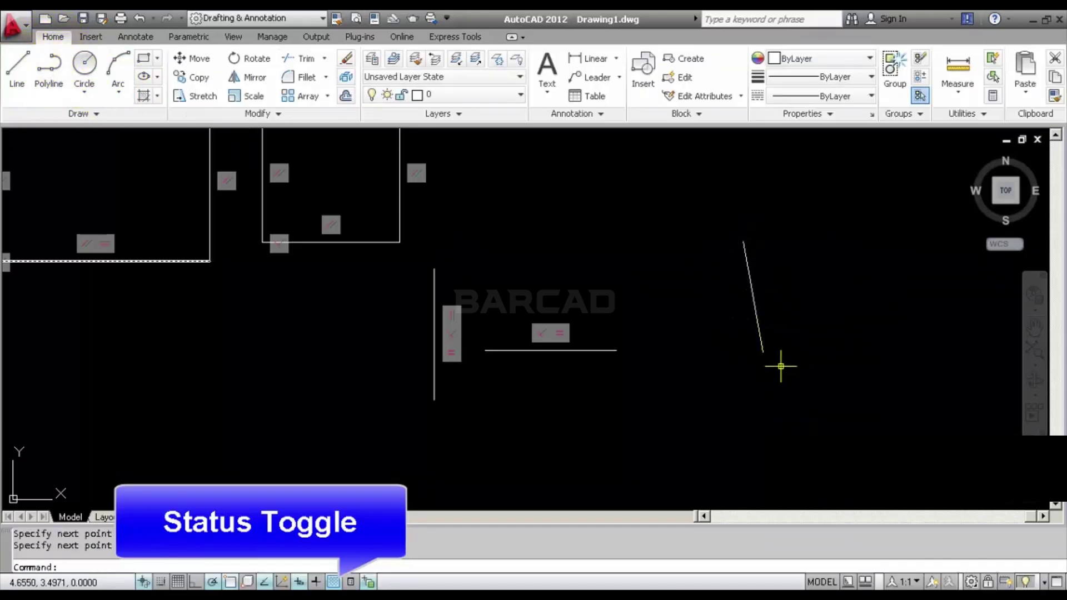
- Draw a longer line beside the short steep one, slanting down to the left and passing below its lower end
{"action": "left_click", "coordinate": [16, 66]}
{"action": "left_click", "coordinate": [838, 267]}
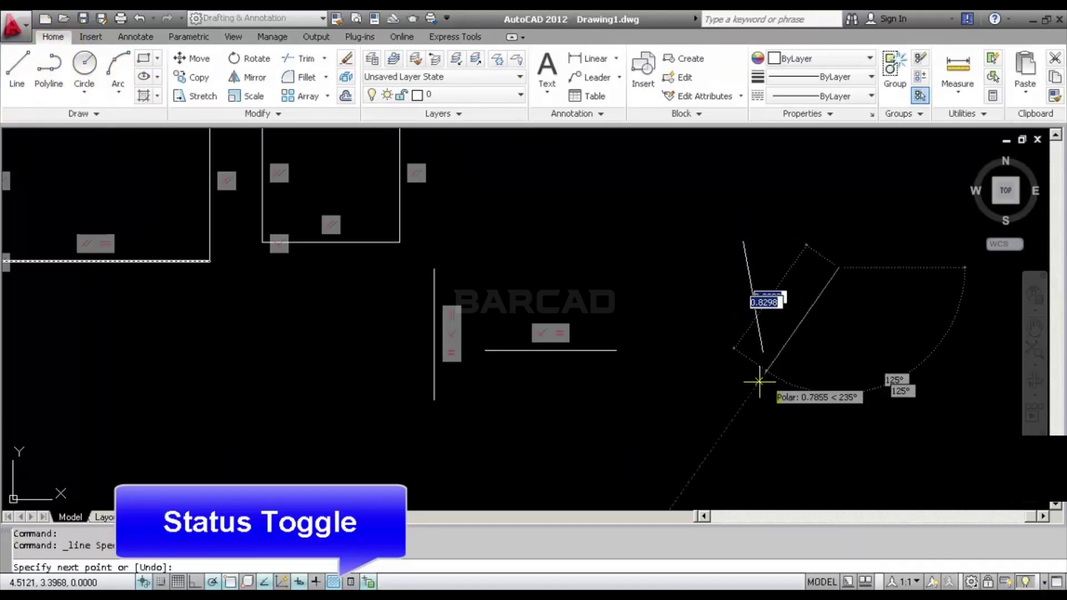
{"action": "left_click", "coordinate": [743, 404]}
{"action": "key", "text": "Return"}
- Apply an Equal constraint with the longer slanted line as first object and the short steep line as second
{"action": "scroll", "coordinate": [827, 323], "scroll_direction": "up", "scroll_amount": 2}
{"action": "middle_click_drag", "start_coordinate": [827, 323], "coordinate": [650, 312]}
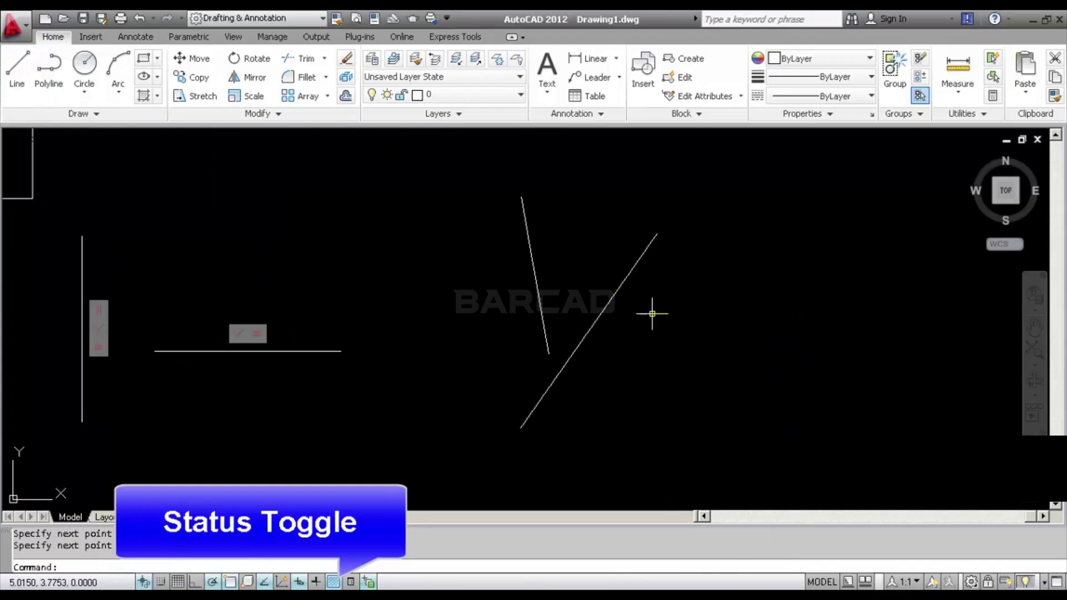
{"action": "left_click", "coordinate": [189, 37]}
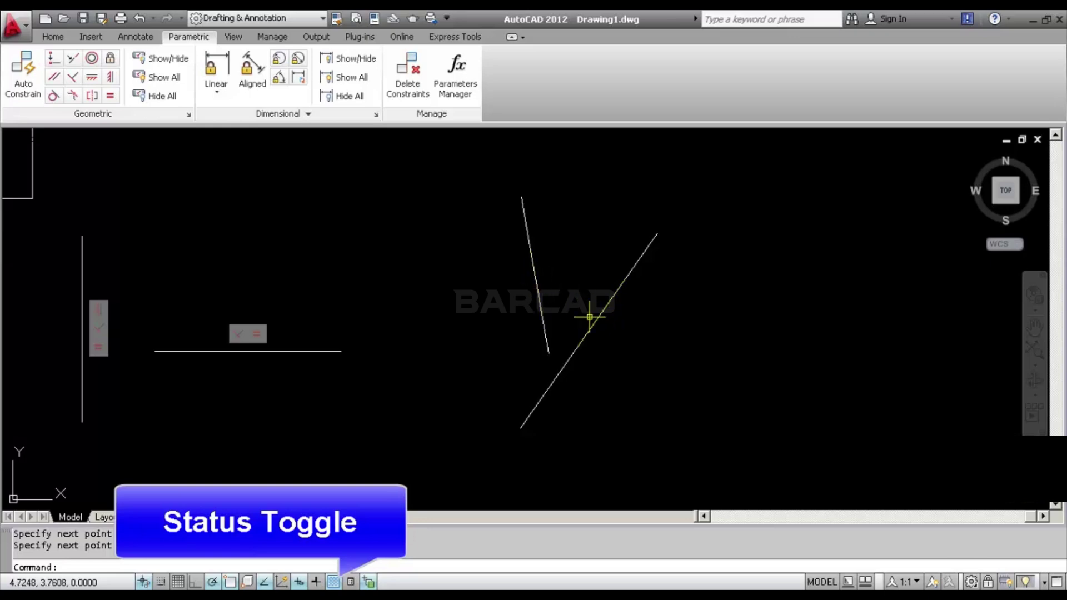
{"action": "left_click", "coordinate": [110, 95]}
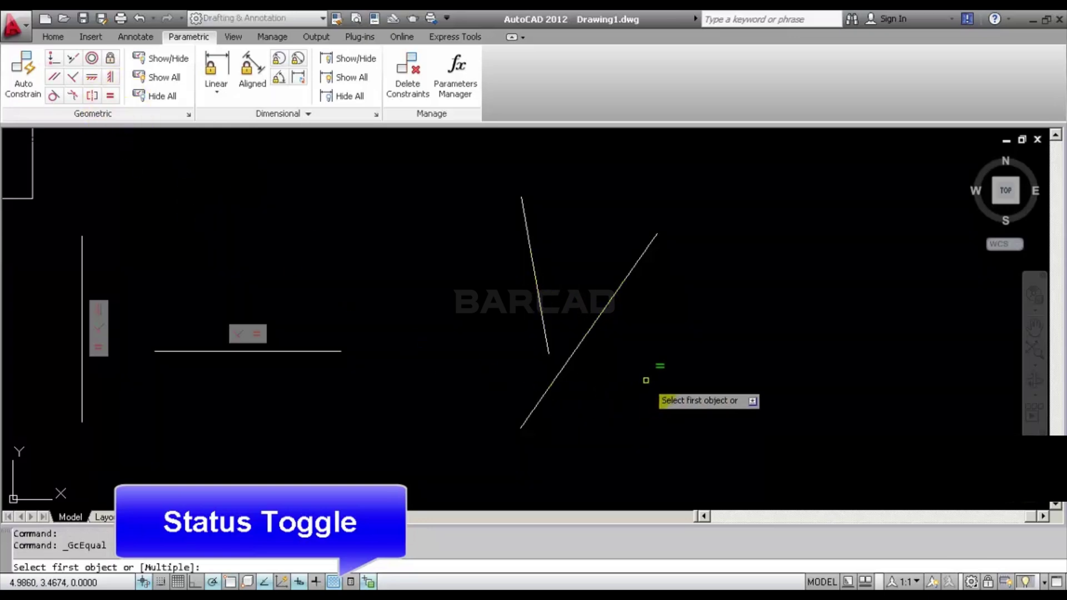
{"action": "left_click", "coordinate": [611, 300]}
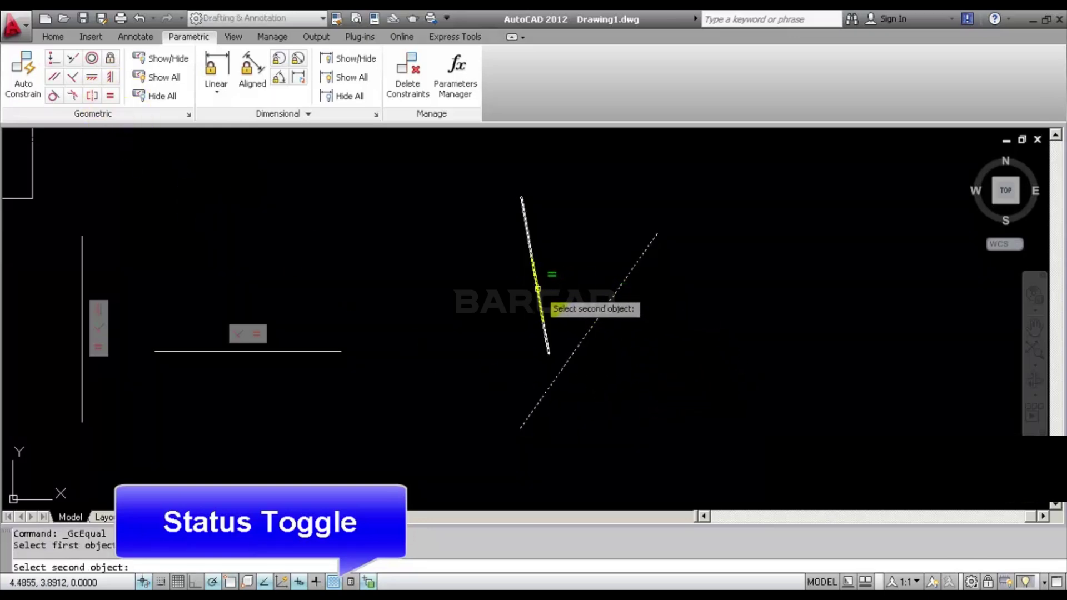
{"action": "left_click", "coordinate": [537, 280]}
{"action": "right_click", "coordinate": [569, 259]}
{"action": "left_click", "coordinate": [556, 236]}
{"action": "left_click", "coordinate": [562, 206]}
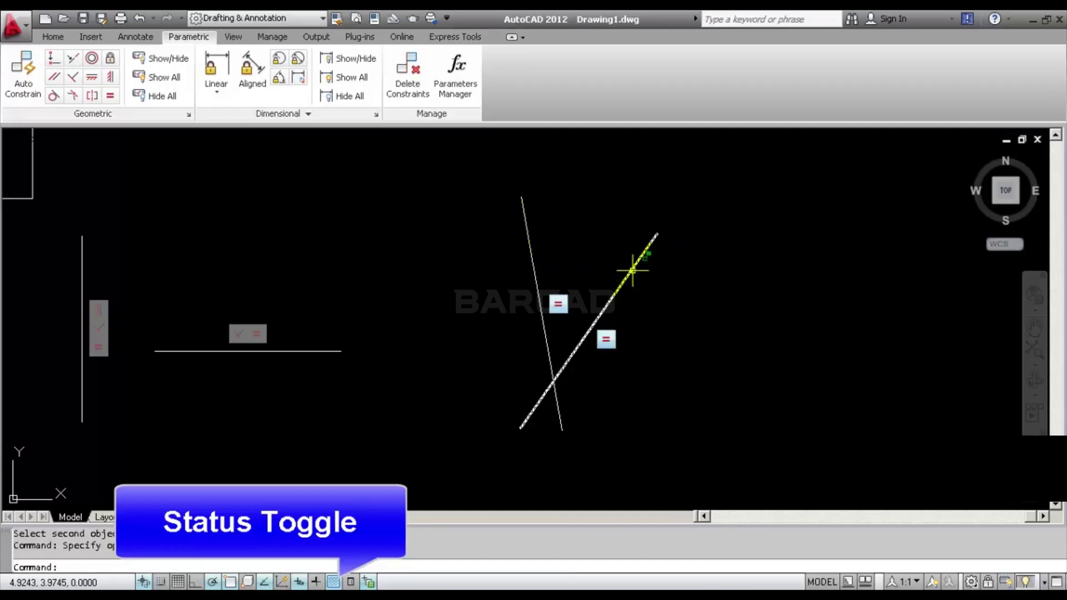
- Apply a Parallel constraint with the line slanting down to the left as first object and the steep line as second
{"action": "left_click", "coordinate": [54, 76]}
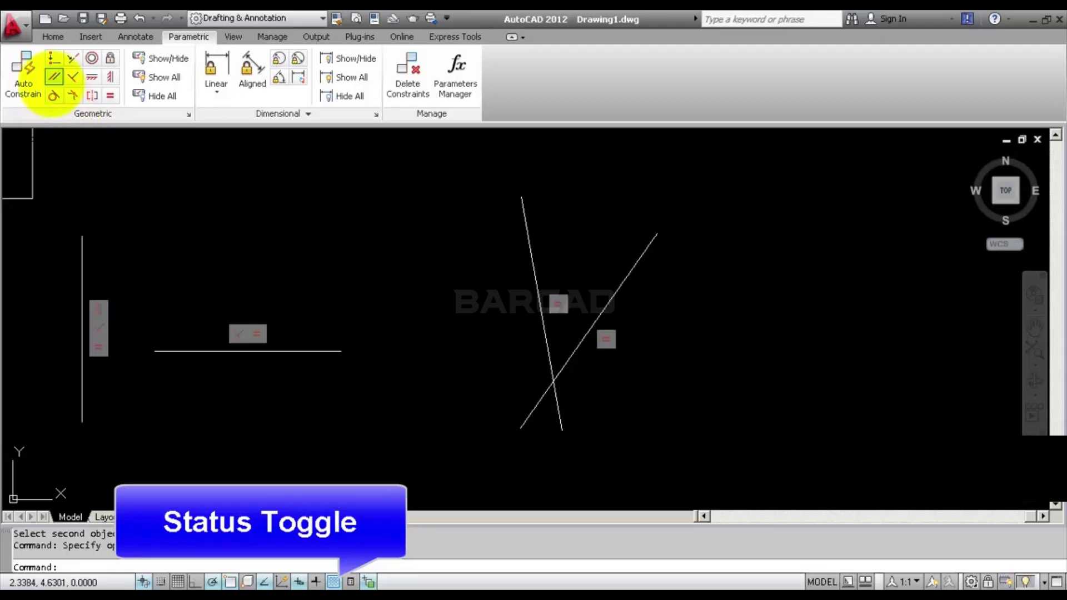
{"action": "left_click", "coordinate": [613, 289]}
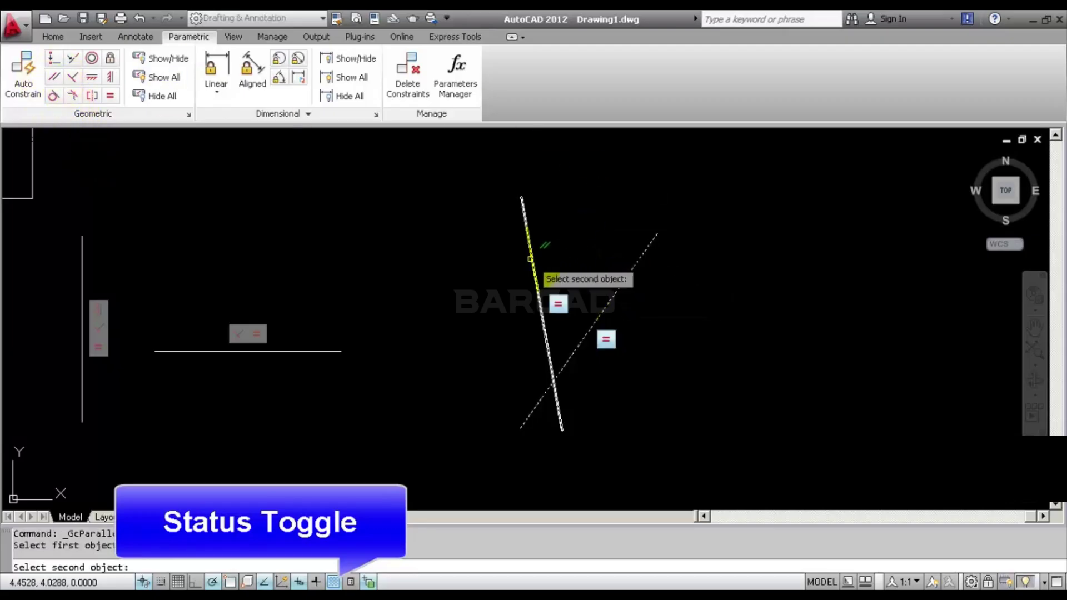
{"action": "left_click", "coordinate": [535, 274]}
{"action": "scroll", "coordinate": [727, 306], "scroll_direction": "down", "scroll_amount": 2}
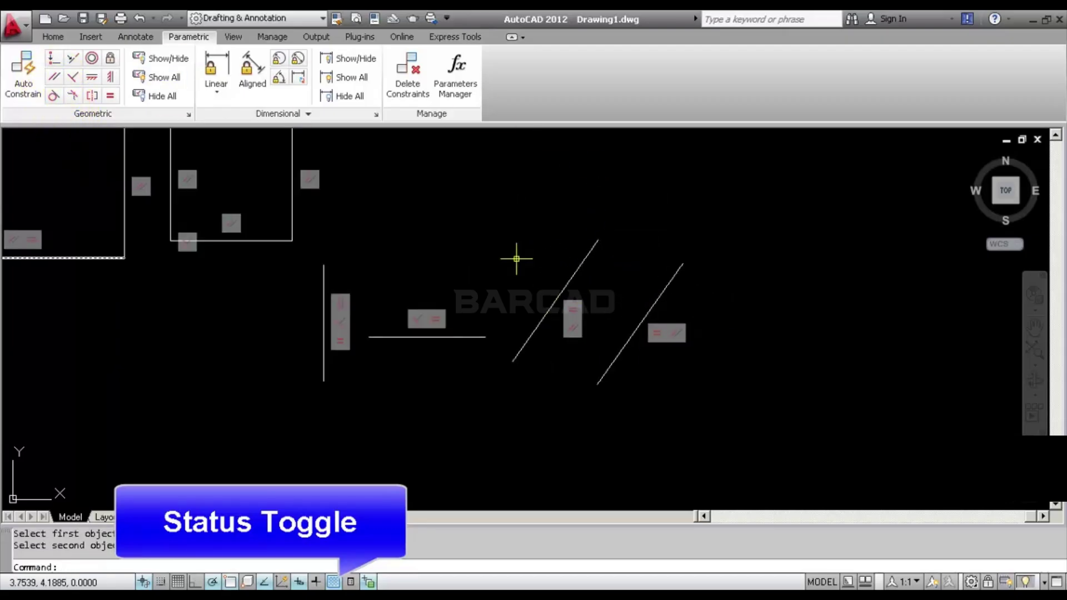
{"action": "middle_click_drag", "start_coordinate": [517, 255], "coordinate": [685, 320]}
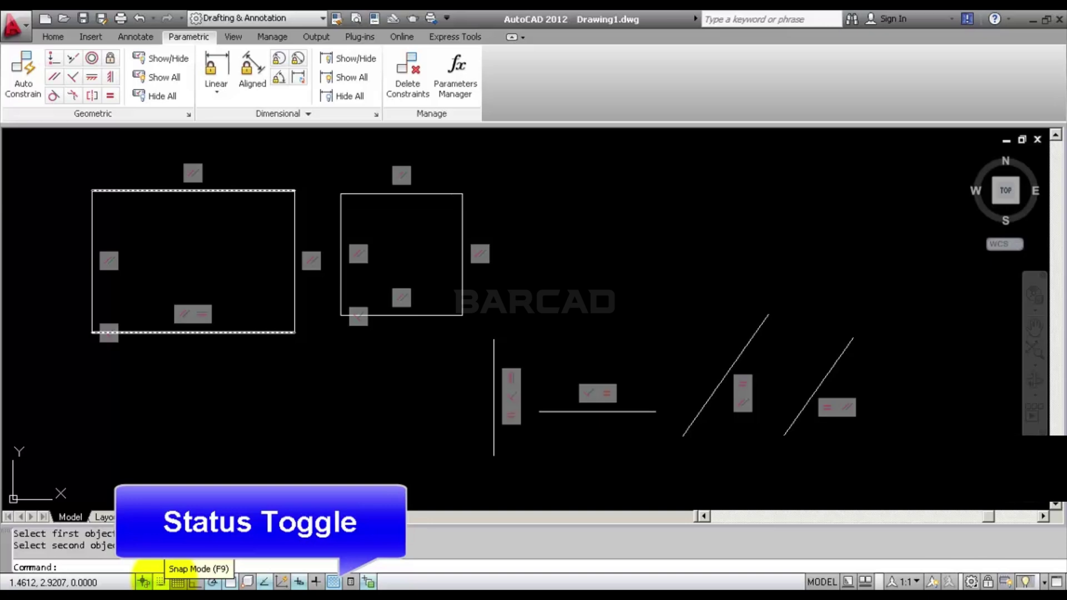
- Turn on Grid Display and check the grid around the constrained shapes at different zoom levels
{"action": "left_click", "coordinate": [143, 582]}
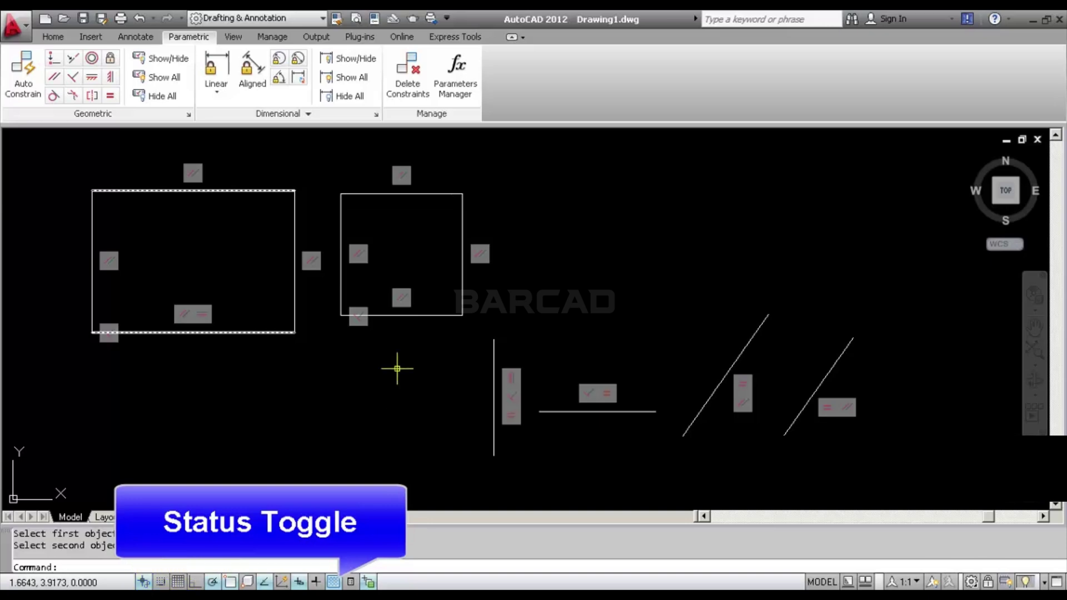
{"action": "left_click", "coordinate": [173, 579]}
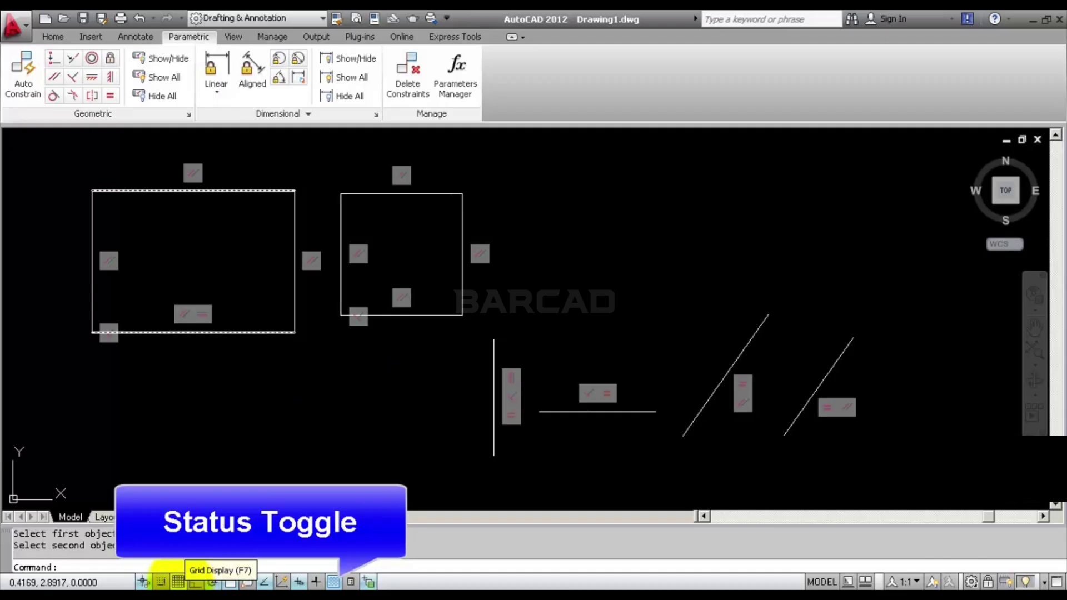
{"action": "scroll", "coordinate": [490, 319], "scroll_direction": "down", "scroll_amount": 4}
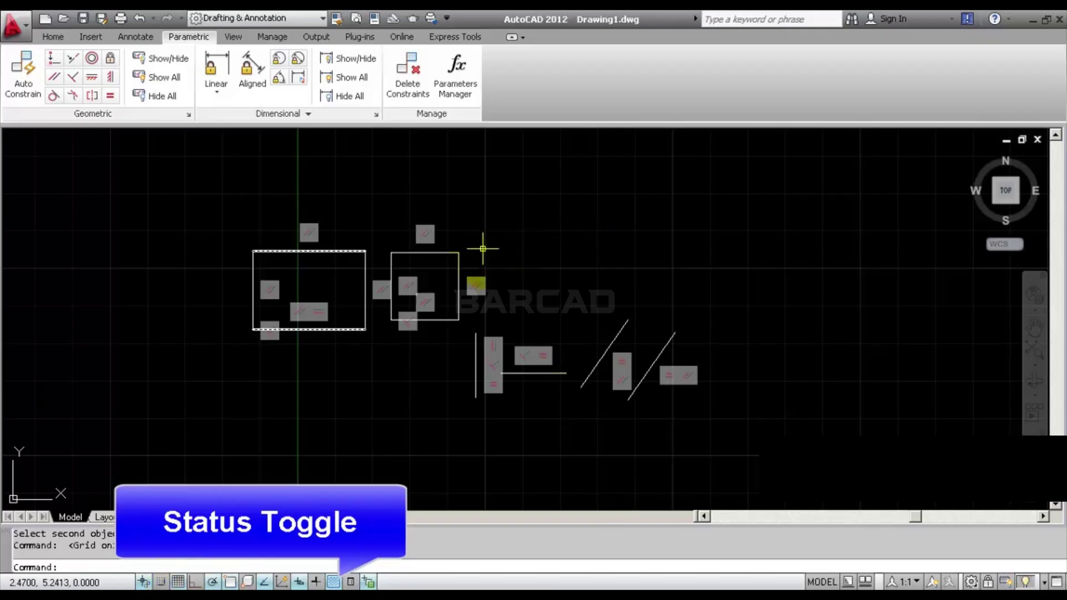
{"action": "scroll", "coordinate": [621, 260], "scroll_direction": "down", "scroll_amount": 5}
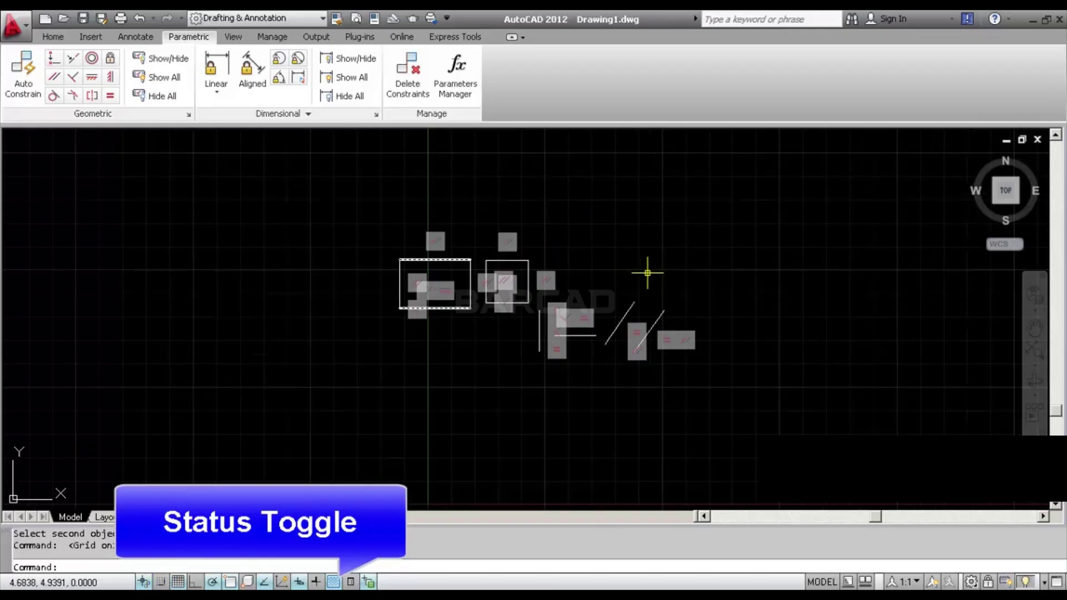
{"action": "scroll", "coordinate": [639, 269], "scroll_direction": "up", "scroll_amount": 5}
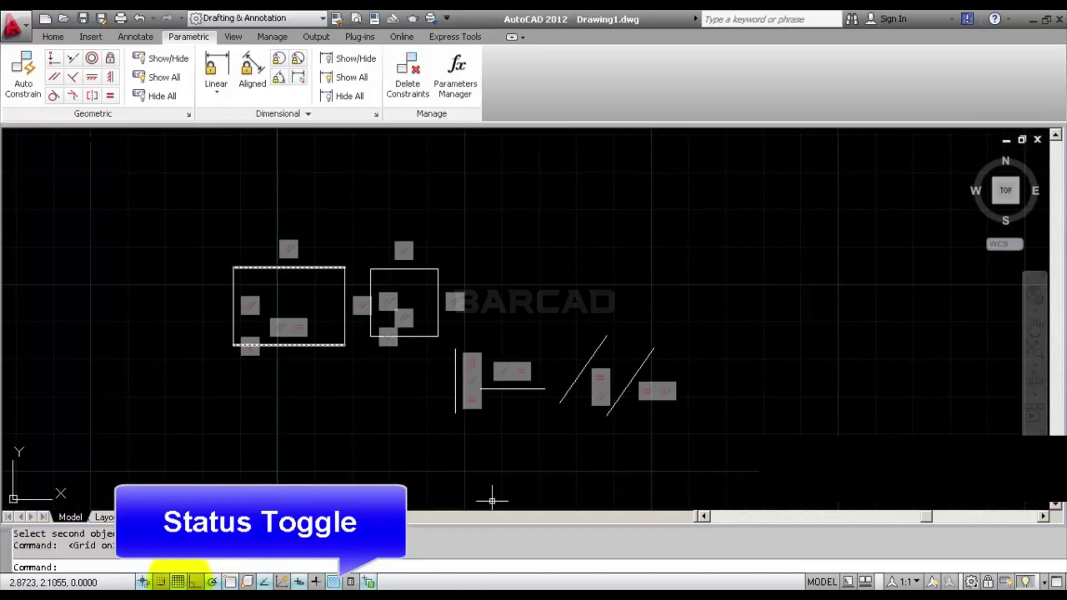
- In the grid's Drafting Settings, set the snap X spacing to .5 with equal X and Y spacing, and turn Snap on
{"action": "right_click", "coordinate": [178, 582]}
{"action": "left_click", "coordinate": [208, 559]}
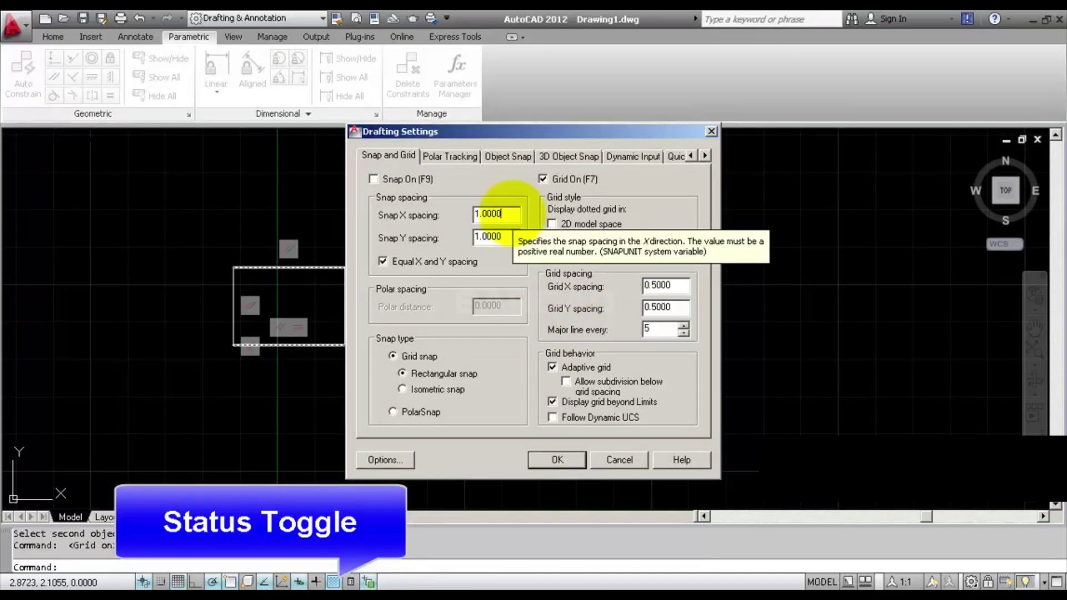
{"action": "left_click_drag", "start_coordinate": [503, 215], "coordinate": [447, 211]}
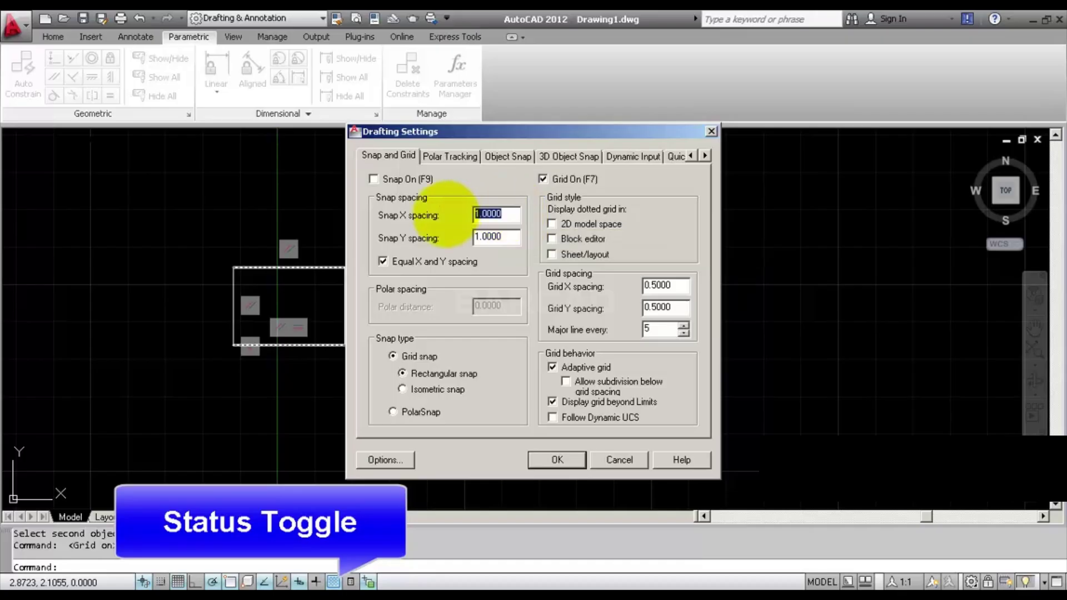
{"action": "type", "text": ".5"}
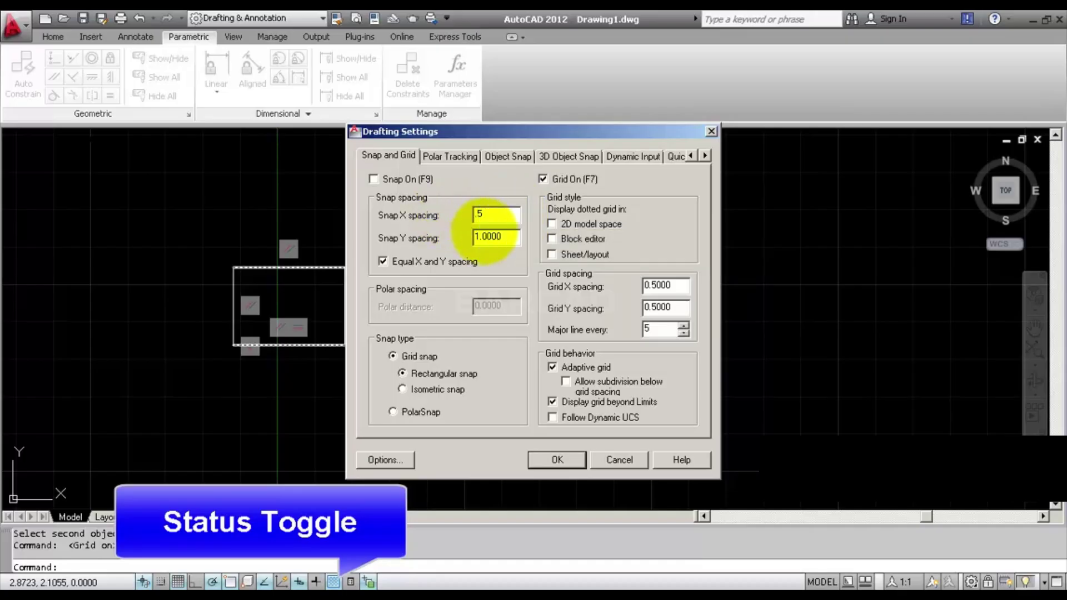
{"action": "key", "text": "Tab"}
{"action": "left_click", "coordinate": [500, 220]}
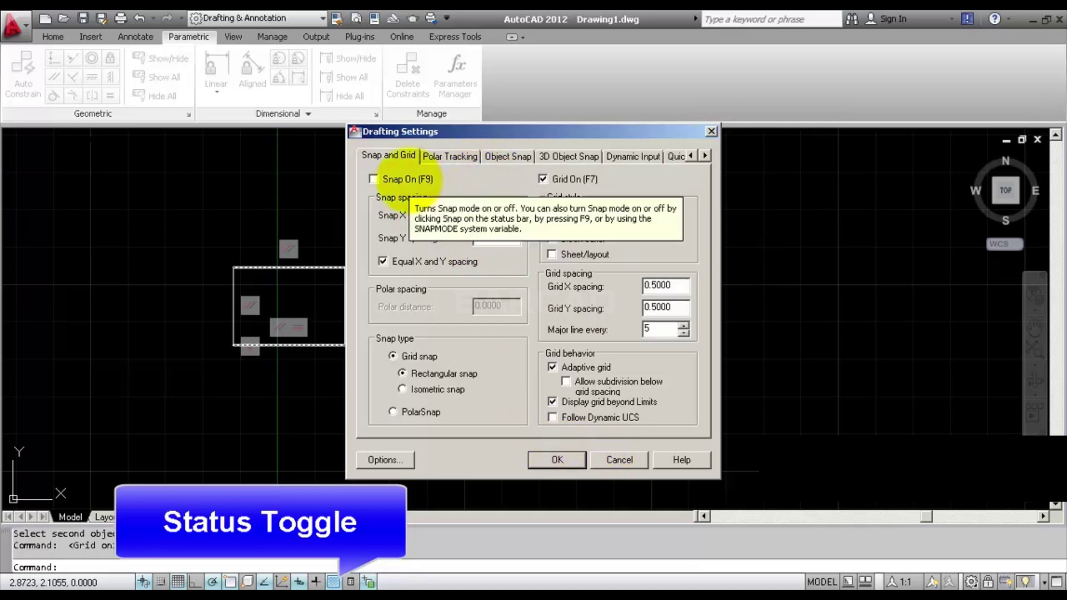
{"action": "left_click", "coordinate": [409, 178]}
{"action": "left_click", "coordinate": [558, 460]}
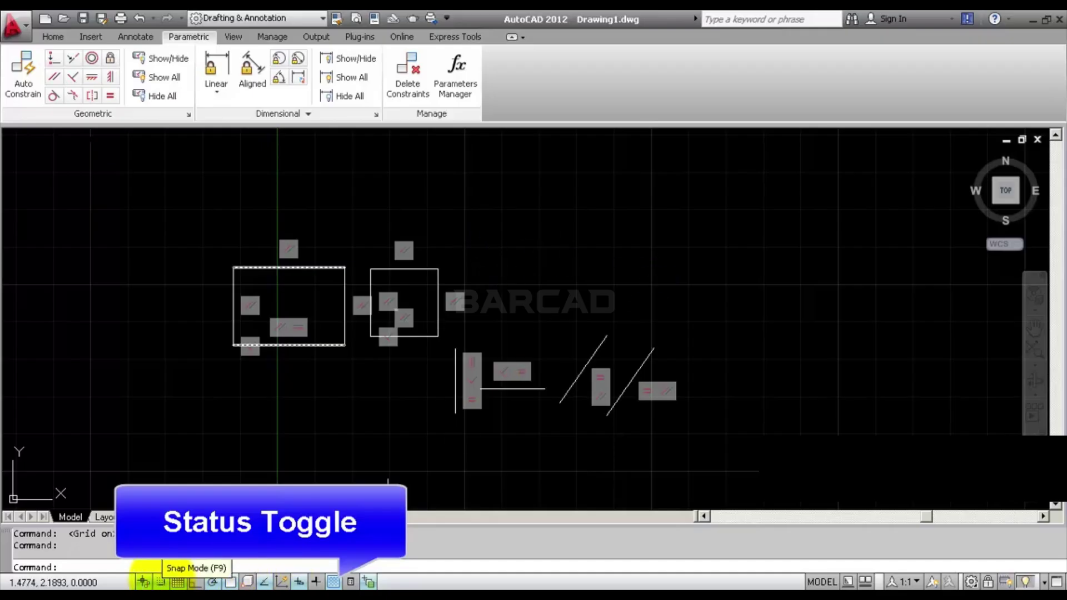
- Try Snap Mode off and on with a trial line above the two slanted lines, and cancel the line
{"action": "left_click", "coordinate": [143, 582]}
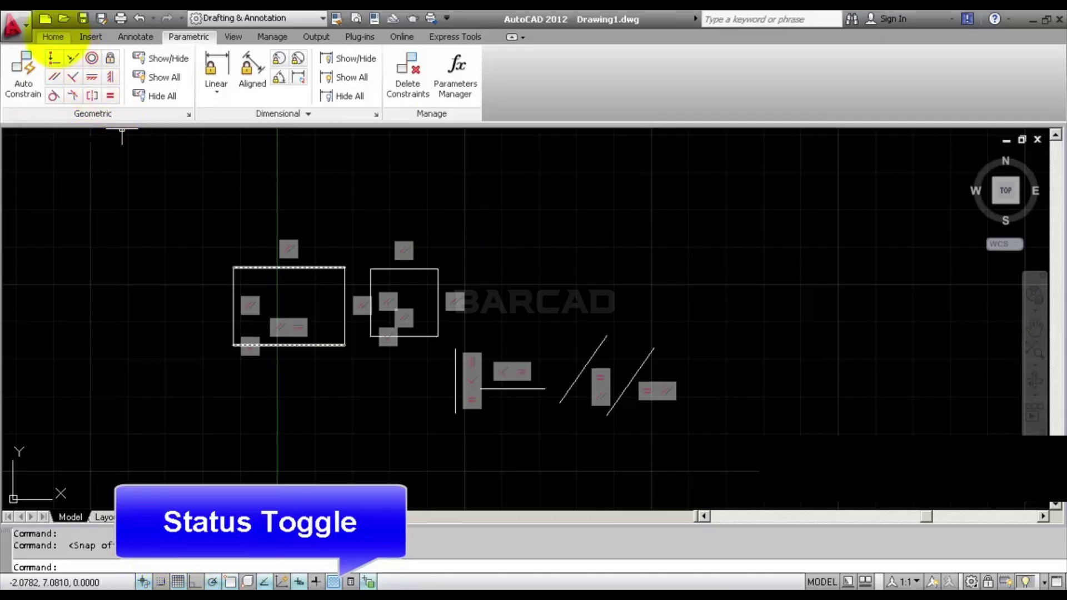
{"action": "left_click", "coordinate": [53, 37]}
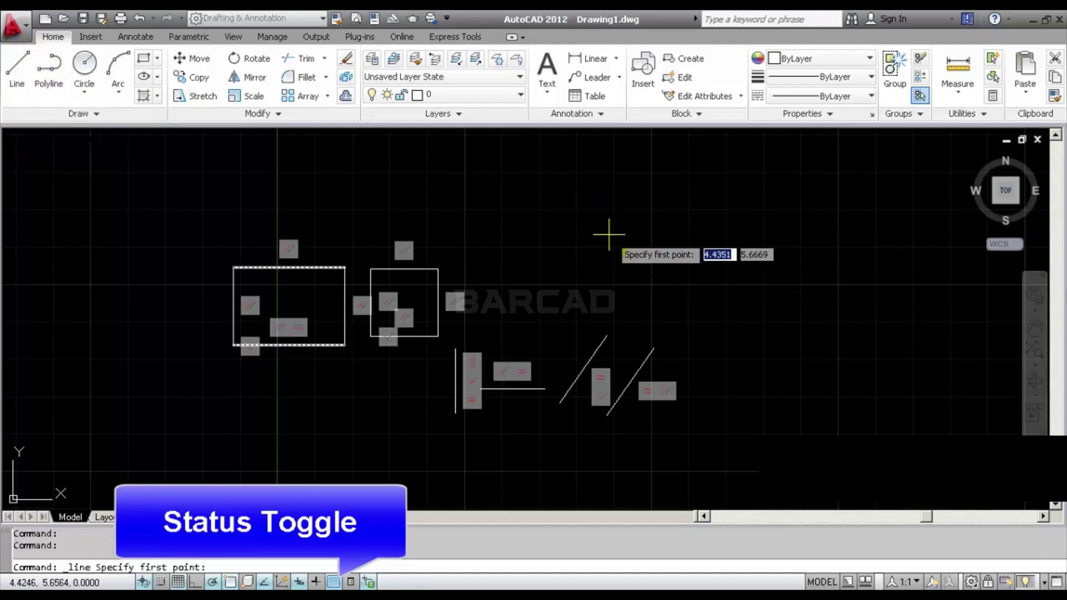
{"action": "left_click", "coordinate": [196, 581]}
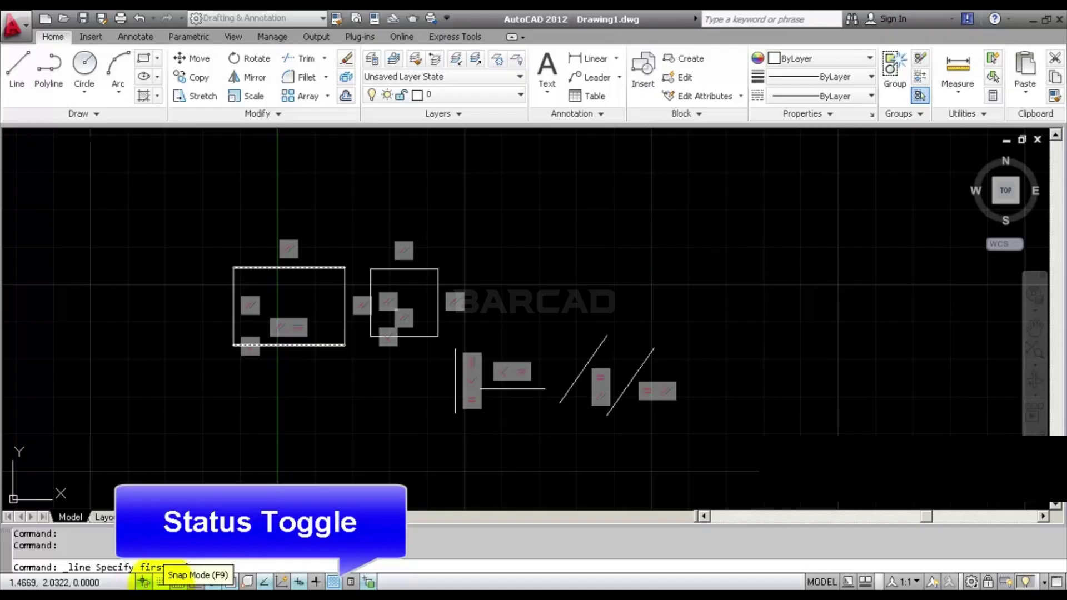
{"action": "left_click", "coordinate": [143, 582]}
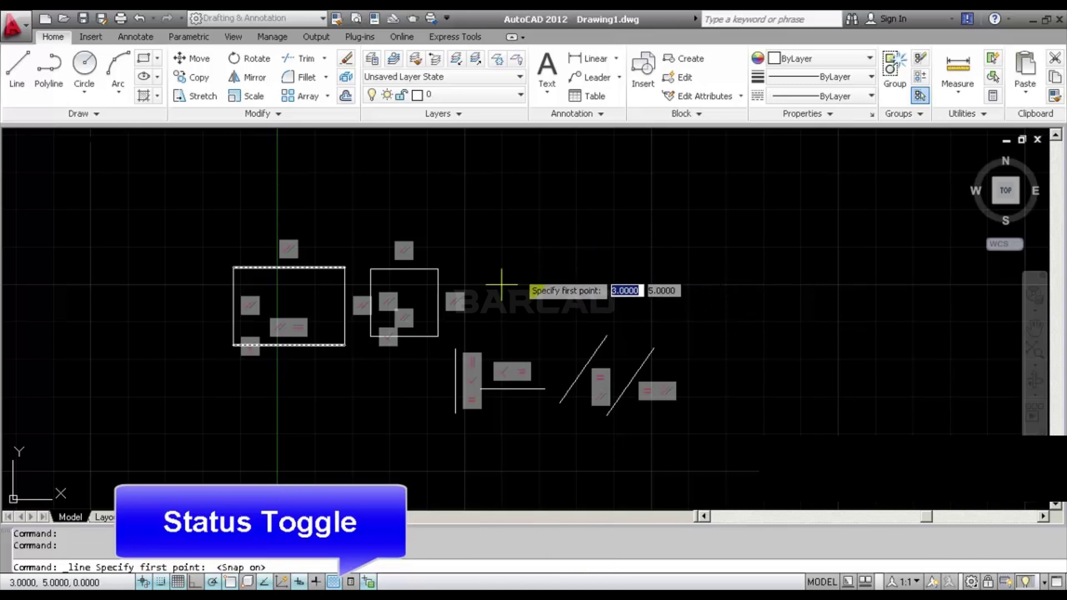
{"action": "left_click", "coordinate": [539, 246]}
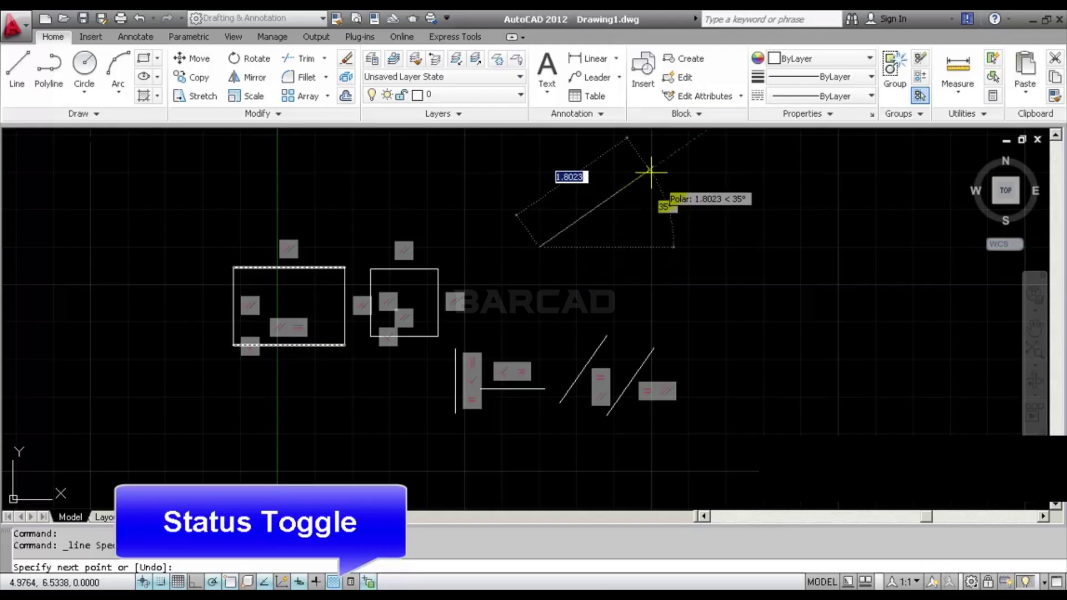
{"action": "scroll", "coordinate": [651, 172], "scroll_direction": "up", "scroll_amount": 3}
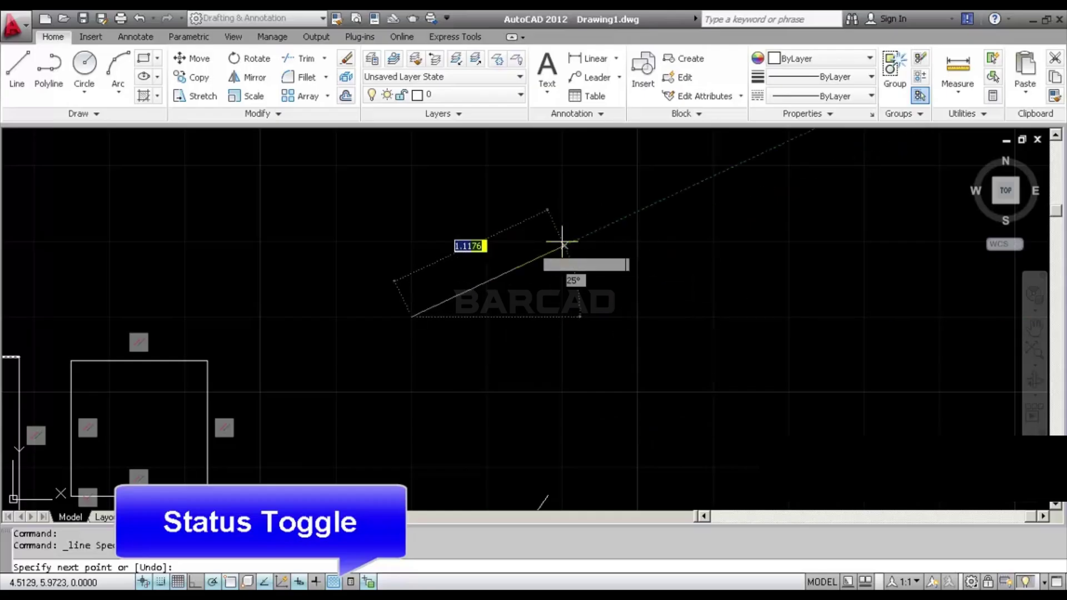
{"action": "scroll", "coordinate": [563, 243], "scroll_direction": "down", "scroll_amount": 2}
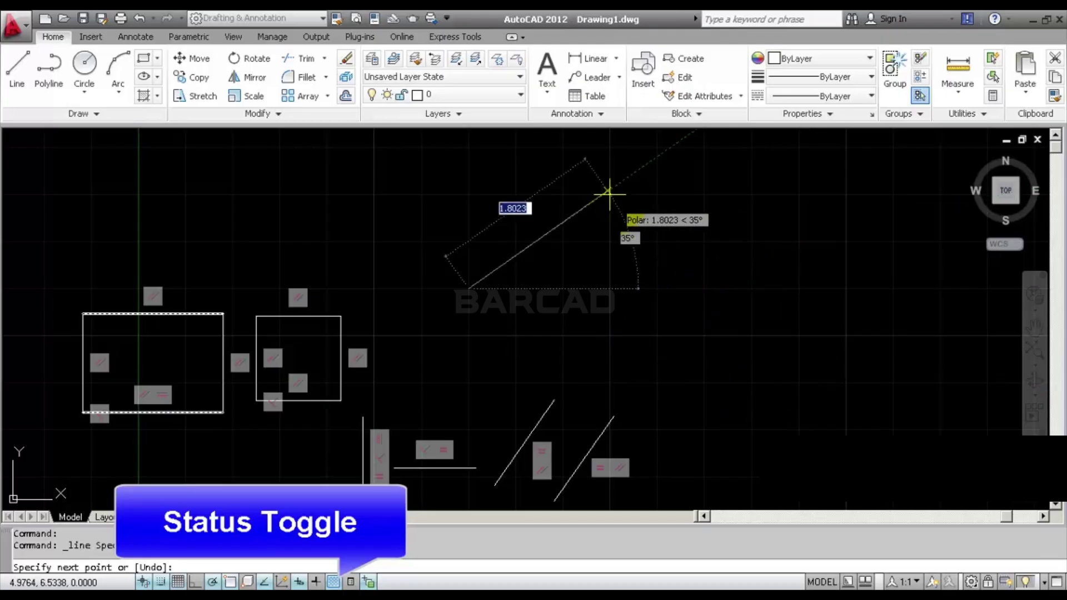
{"action": "key", "text": "Escape"}
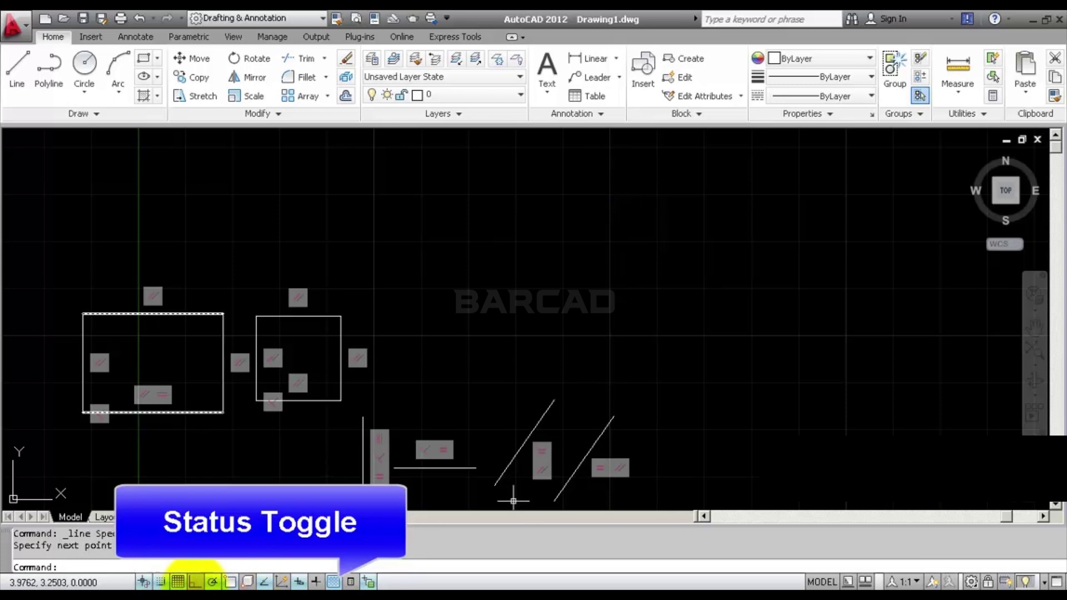
- Turn off Grid Display and delete all the constrained rectangles and lines from the drawing
{"action": "left_click", "coordinate": [178, 582]}
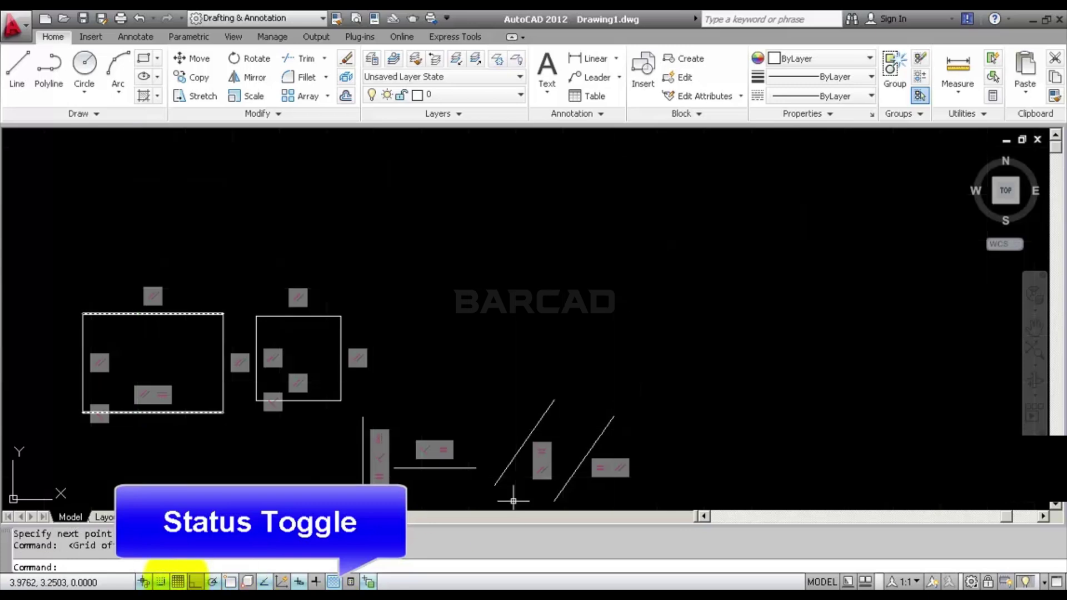
{"action": "scroll", "coordinate": [548, 324], "scroll_direction": "down", "scroll_amount": 2}
{"action": "left_click", "coordinate": [689, 257]}
{"action": "left_click", "coordinate": [200, 453]}
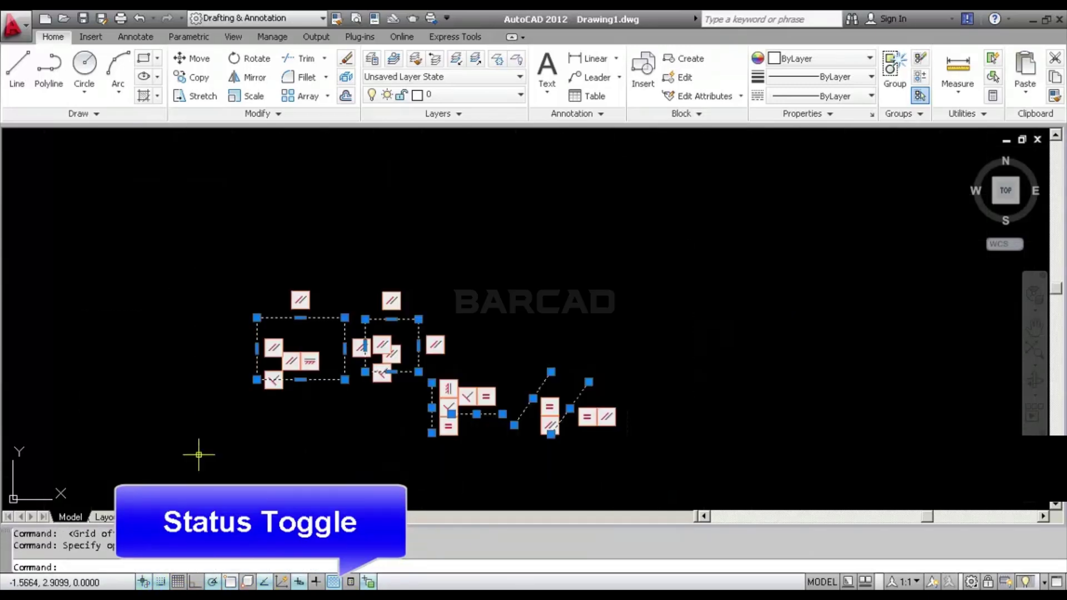
{"action": "key", "text": "Delete"}
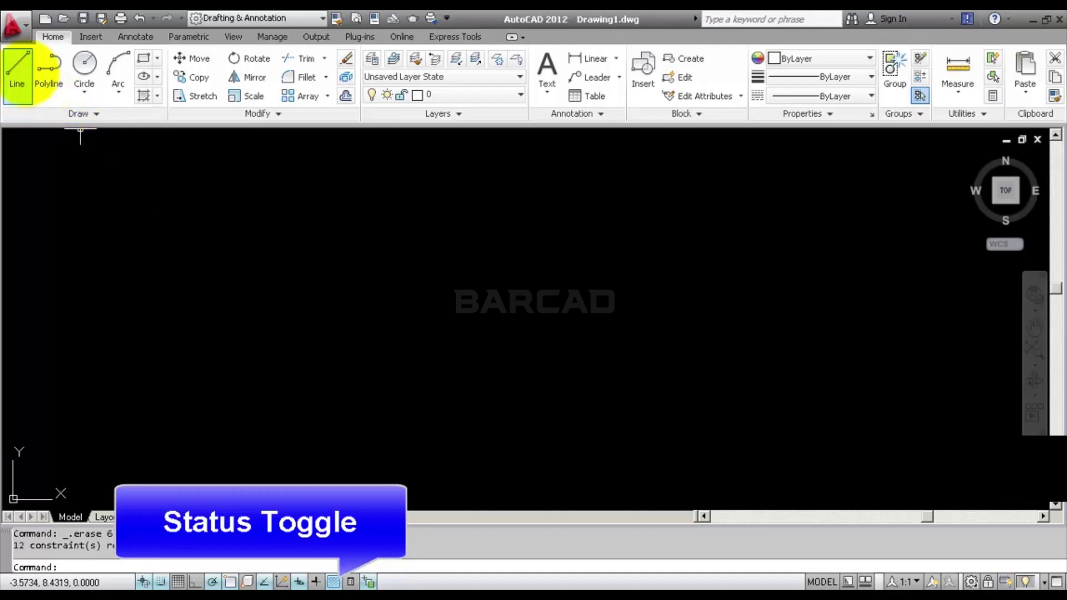
- Start a line in the empty drawing with Snap Mode turned off and place its first point
{"action": "left_click", "coordinate": [16, 66]}
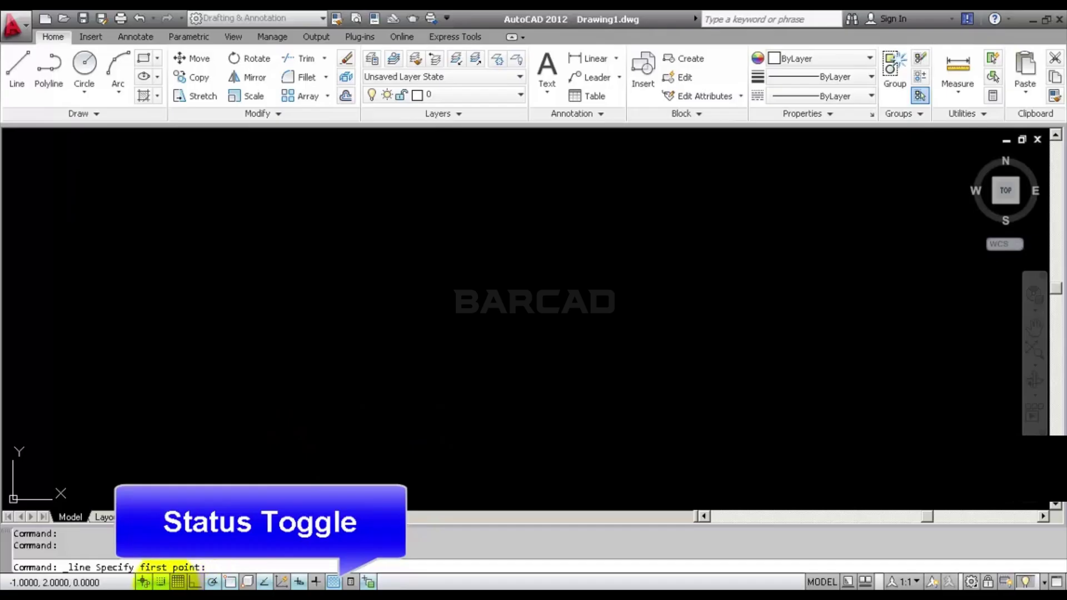
{"action": "left_click", "coordinate": [161, 582]}
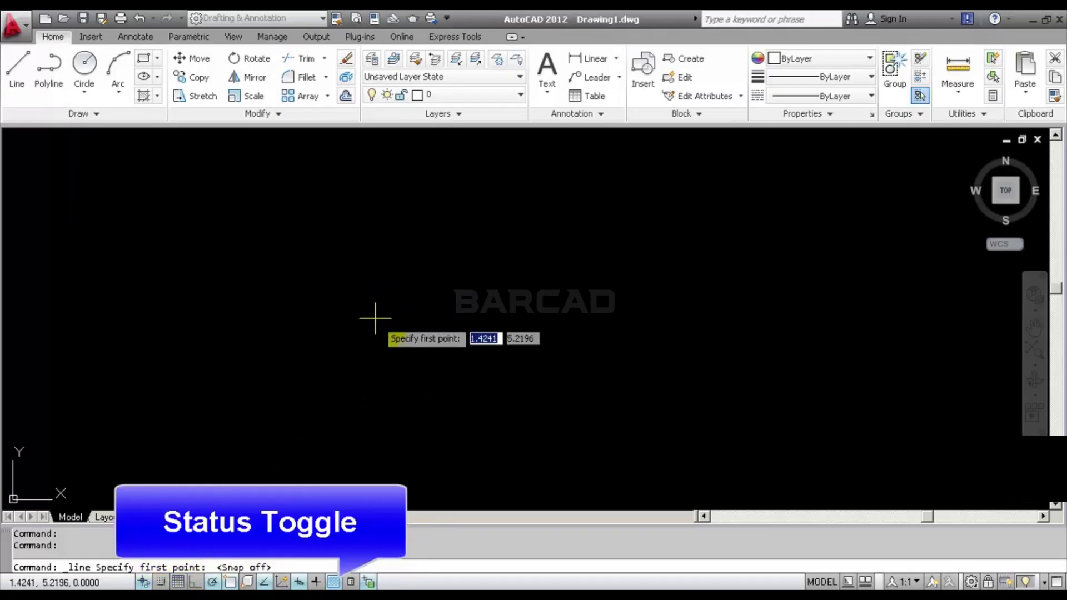
{"action": "left_click", "coordinate": [352, 388]}
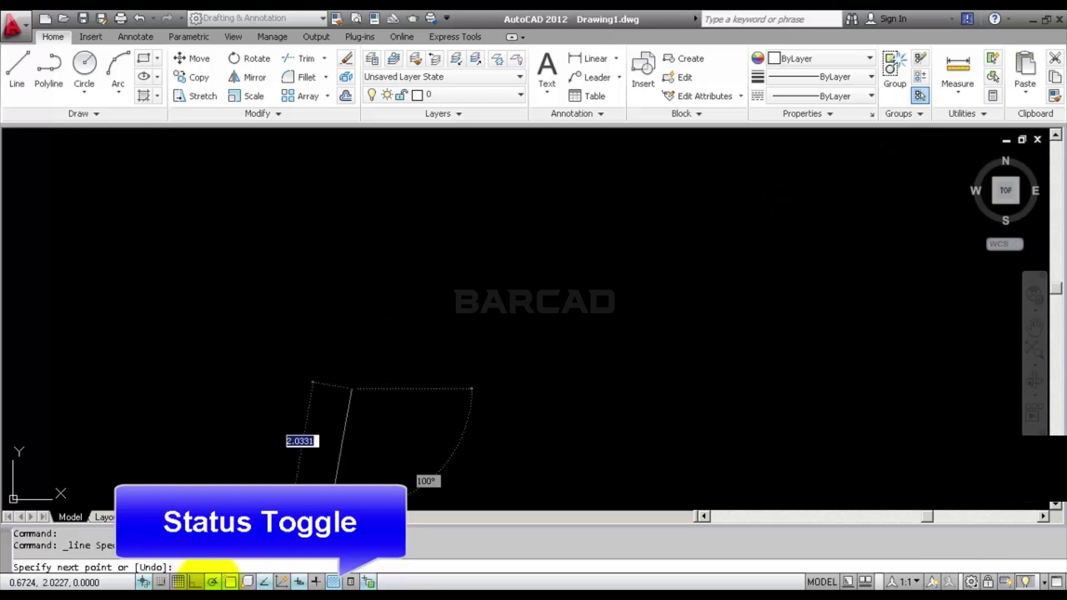
- In the Polar Tracking drafting settings, set the increment angle to 1 while the line is still active
{"action": "left_click", "coordinate": [212, 582]}
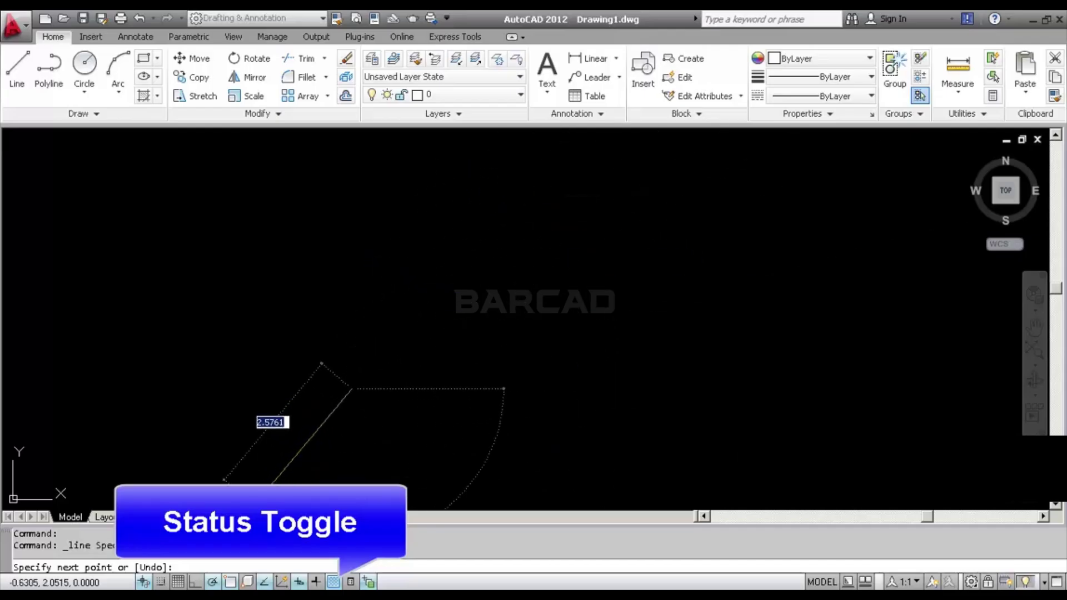
{"action": "right_click", "coordinate": [212, 582]}
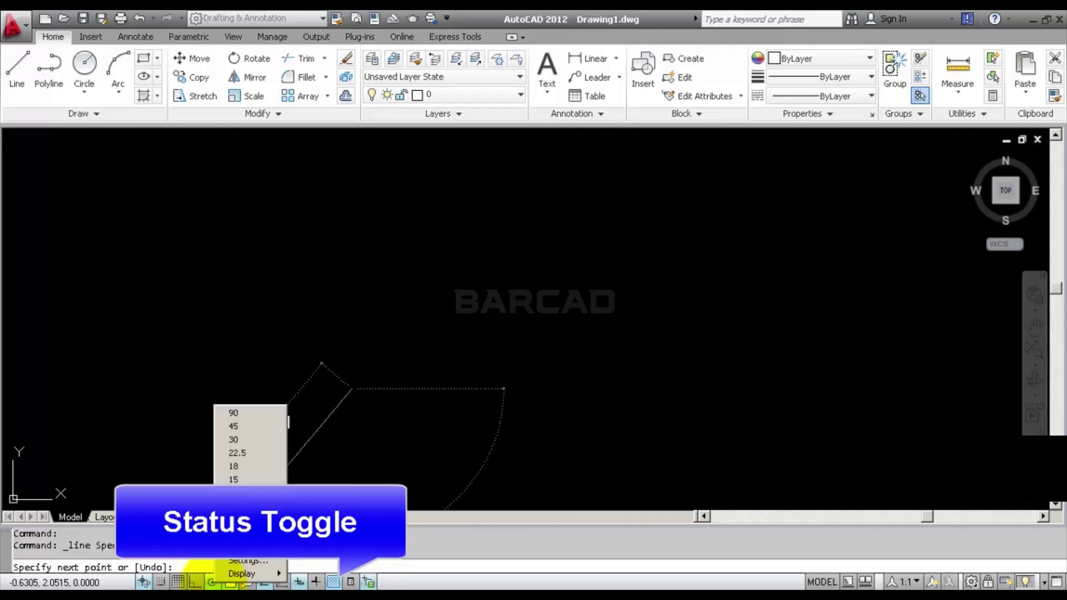
{"action": "left_click", "coordinate": [231, 564]}
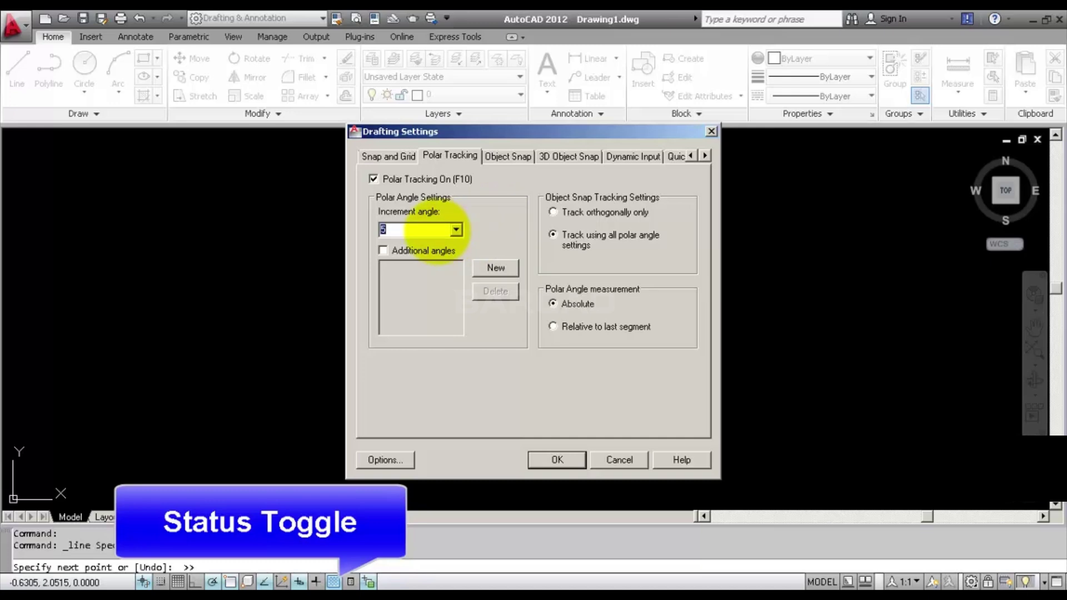
{"action": "key", "text": "Return"}
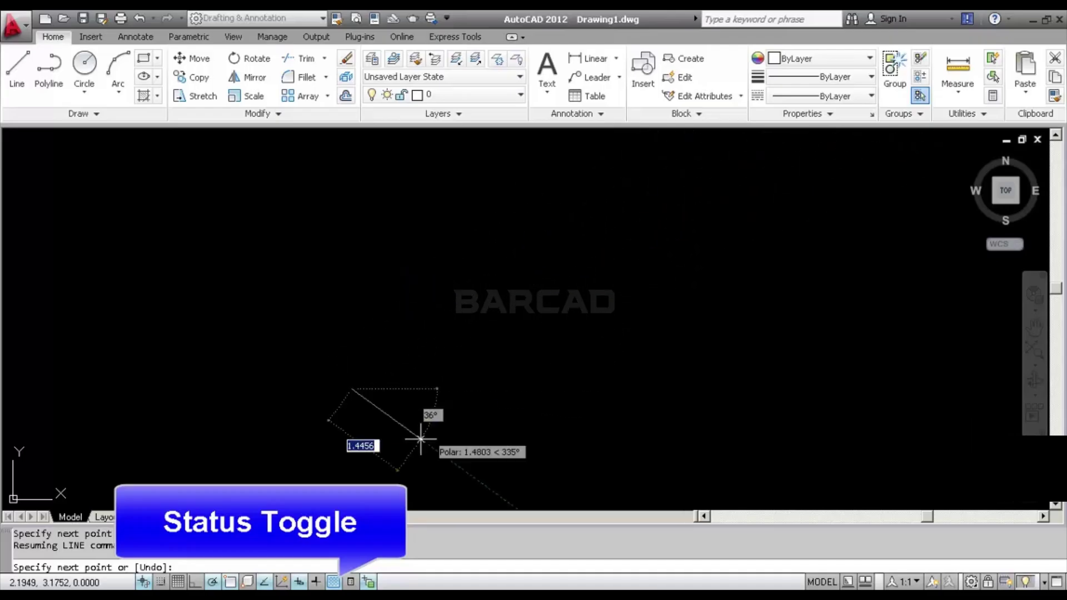
- Reopen the Polar Tracking drafting settings and set the increment angle to 5
{"action": "left_click", "coordinate": [194, 581]}
{"action": "right_click", "coordinate": [211, 582]}
{"action": "left_click", "coordinate": [238, 568]}
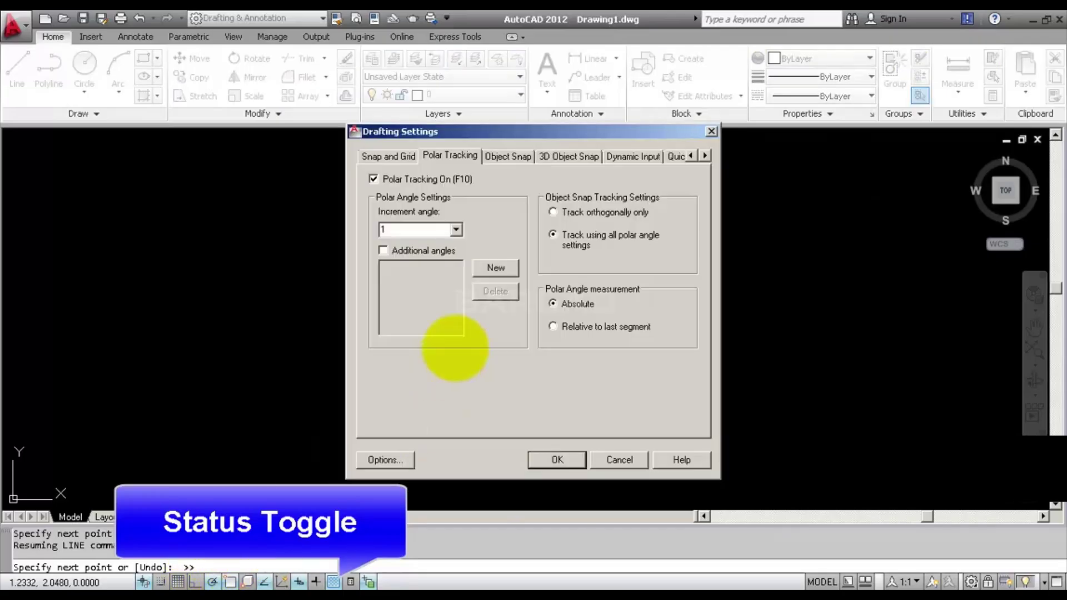
{"action": "left_click", "coordinate": [415, 229]}
{"action": "type", "text": "1"}
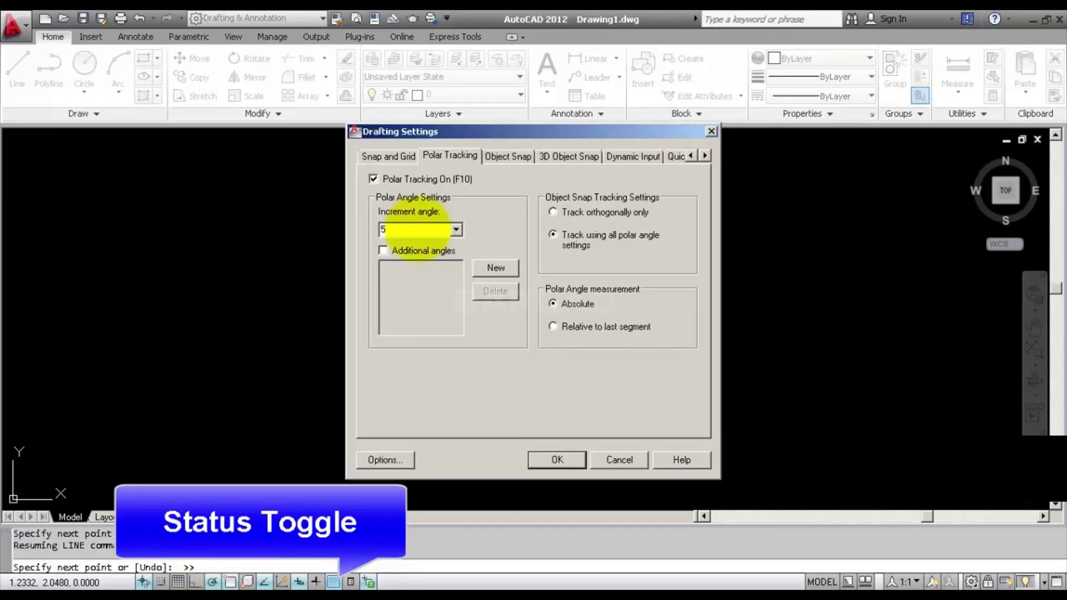
{"action": "key", "text": "Return"}
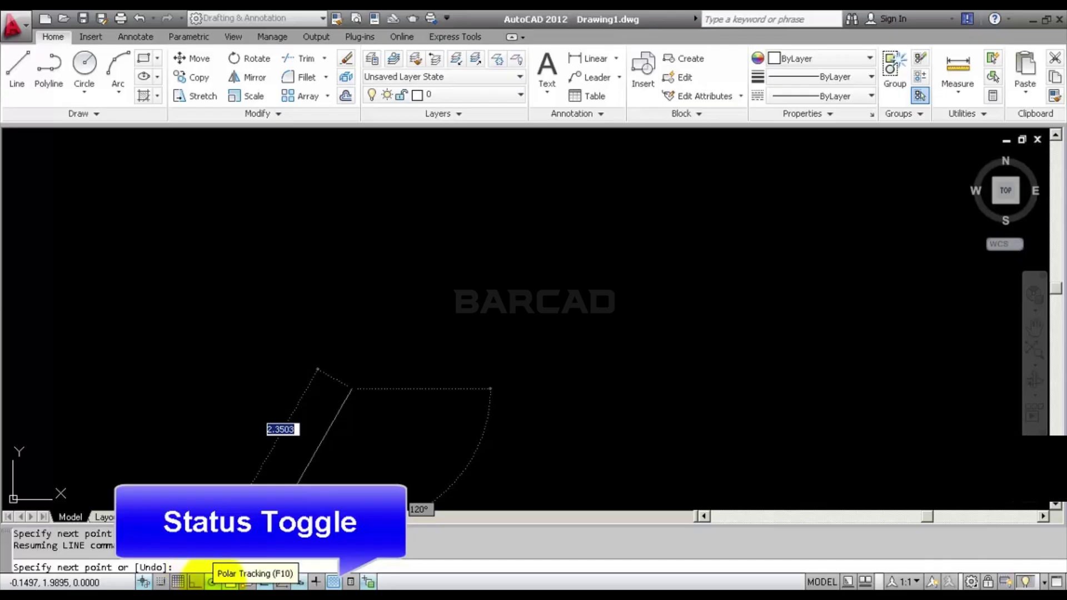
- Compare the line preview with Polar Tracking off and on, leave tracking off and cancel the line
{"action": "left_click", "coordinate": [211, 581]}
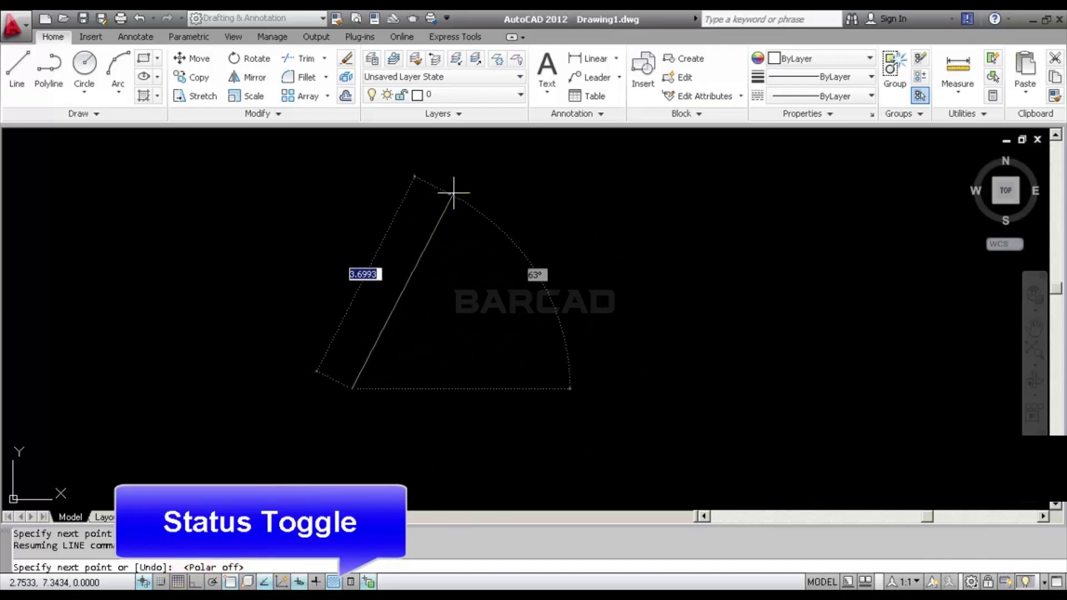
{"action": "scroll", "coordinate": [405, 331], "scroll_direction": "down", "scroll_amount": 2}
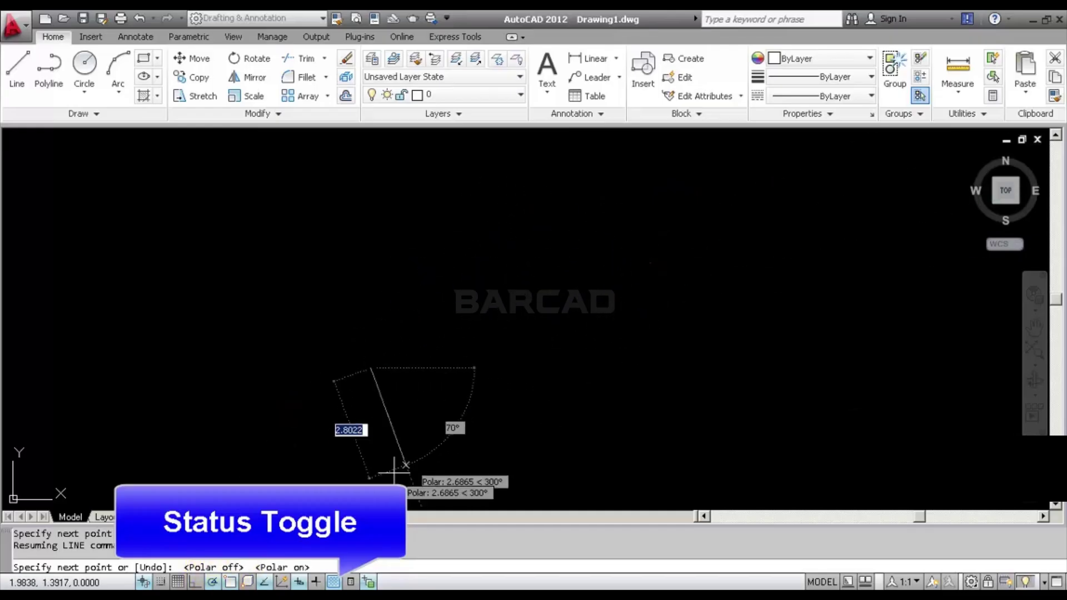
{"action": "left_click", "coordinate": [212, 582]}
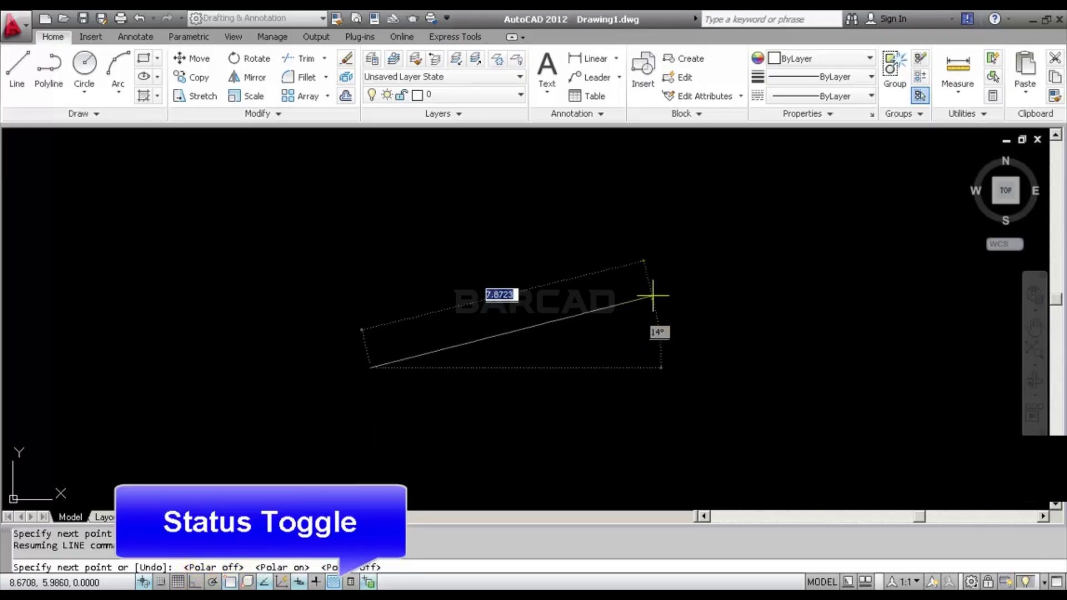
{"action": "key", "text": "Escape"}
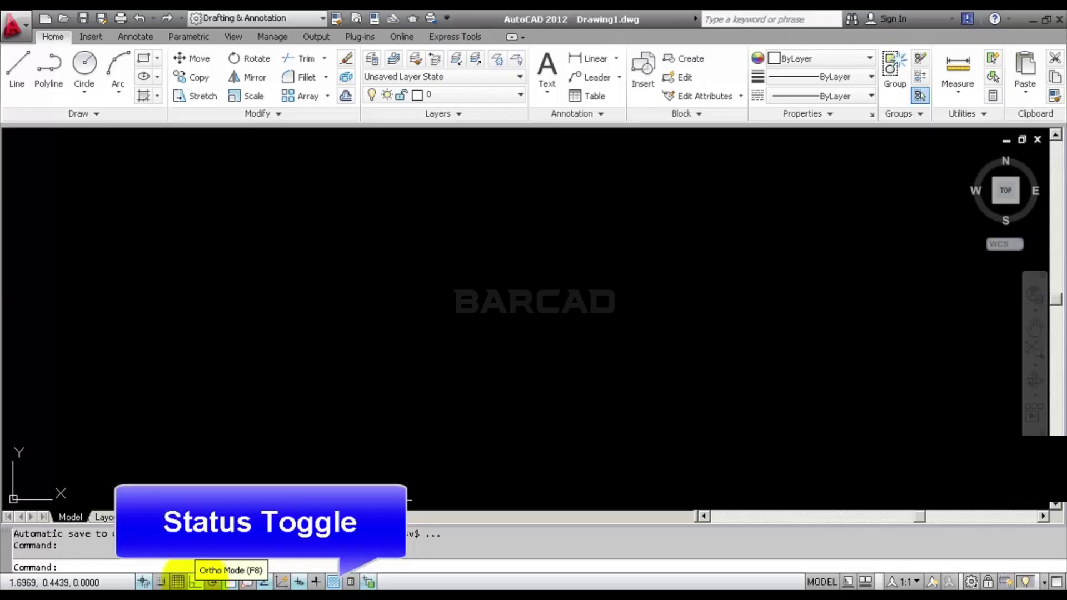
- Start another line, turn on Ortho Mode and preview horizontal and vertical directions from its first point
{"action": "left_click", "coordinate": [17, 72]}
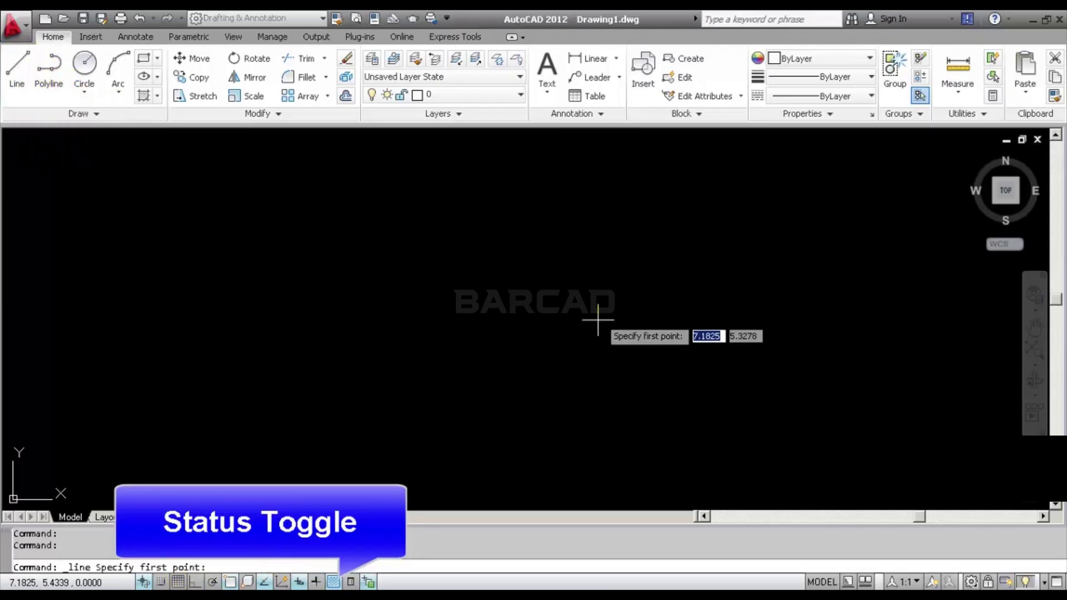
{"action": "left_click", "coordinate": [523, 204]}
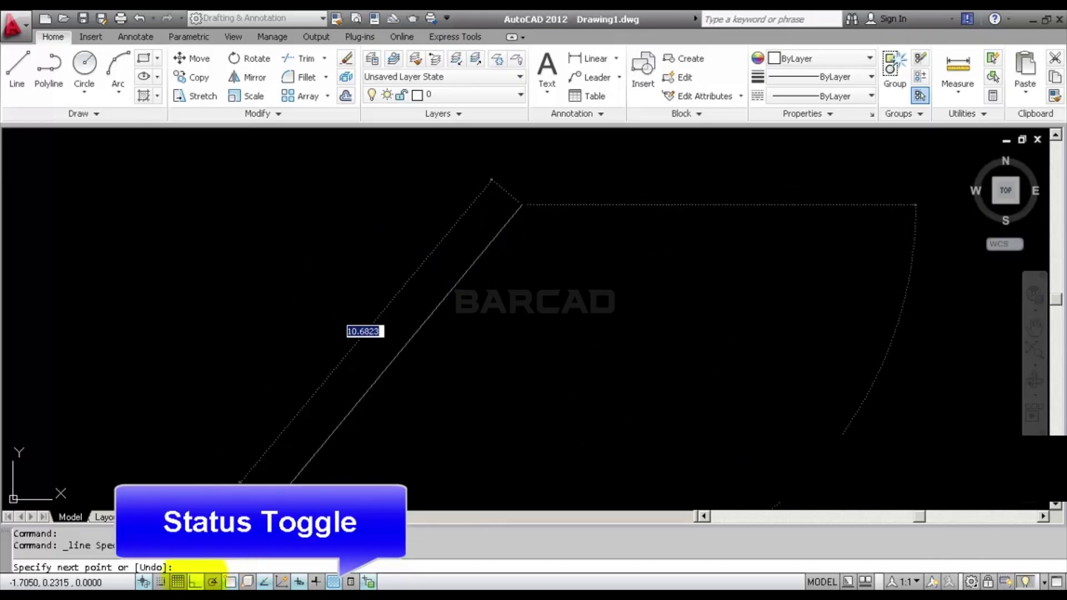
{"action": "left_click", "coordinate": [213, 582]}
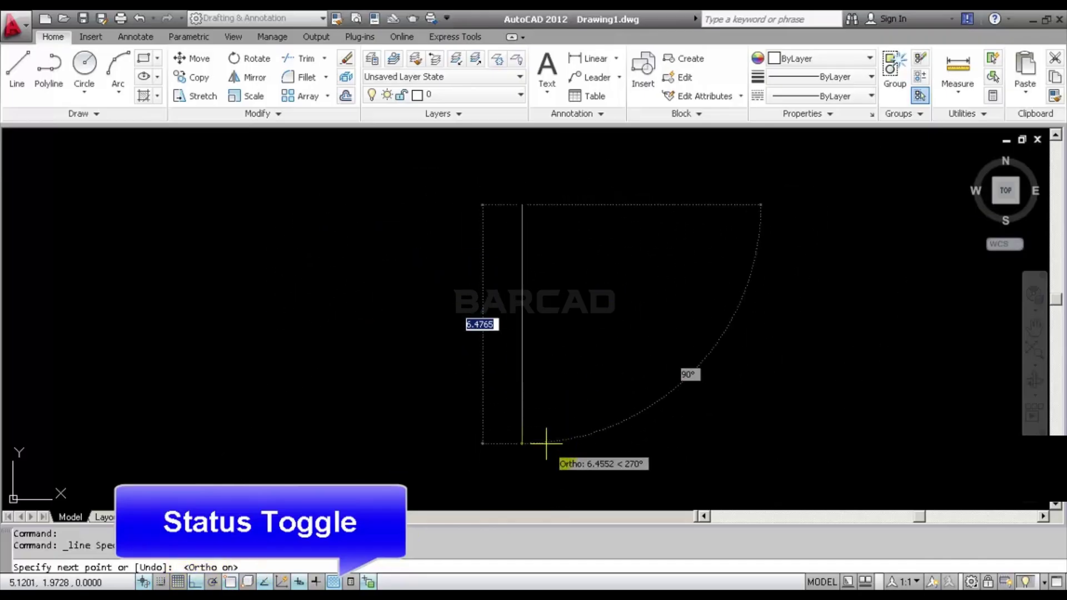
{"action": "scroll", "coordinate": [511, 458], "scroll_direction": "down", "scroll_amount": 3}
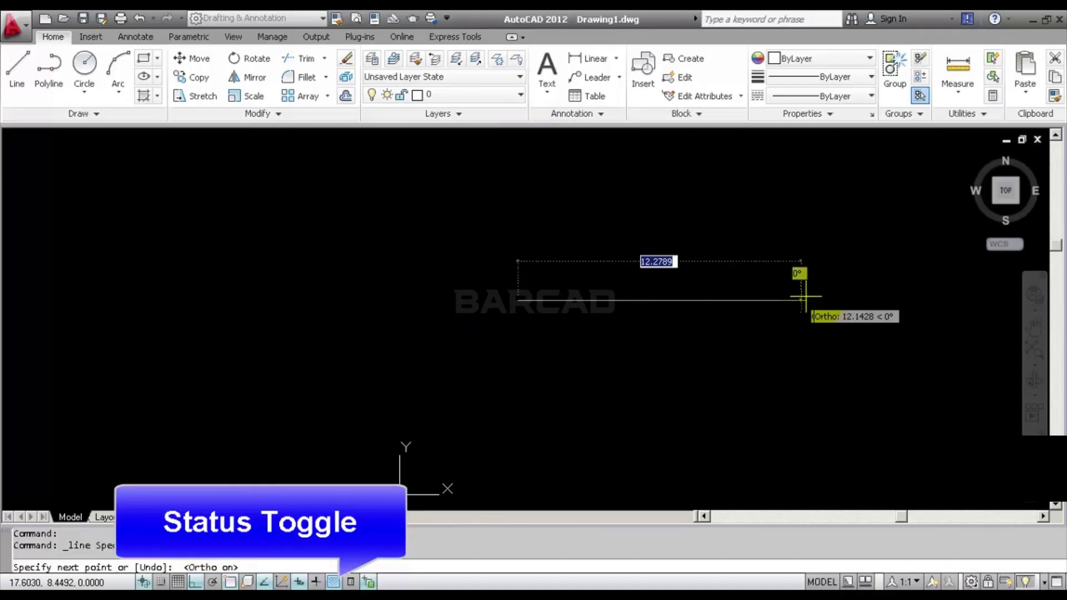
{"action": "middle_click_drag", "start_coordinate": [757, 303], "coordinate": [591, 366]}
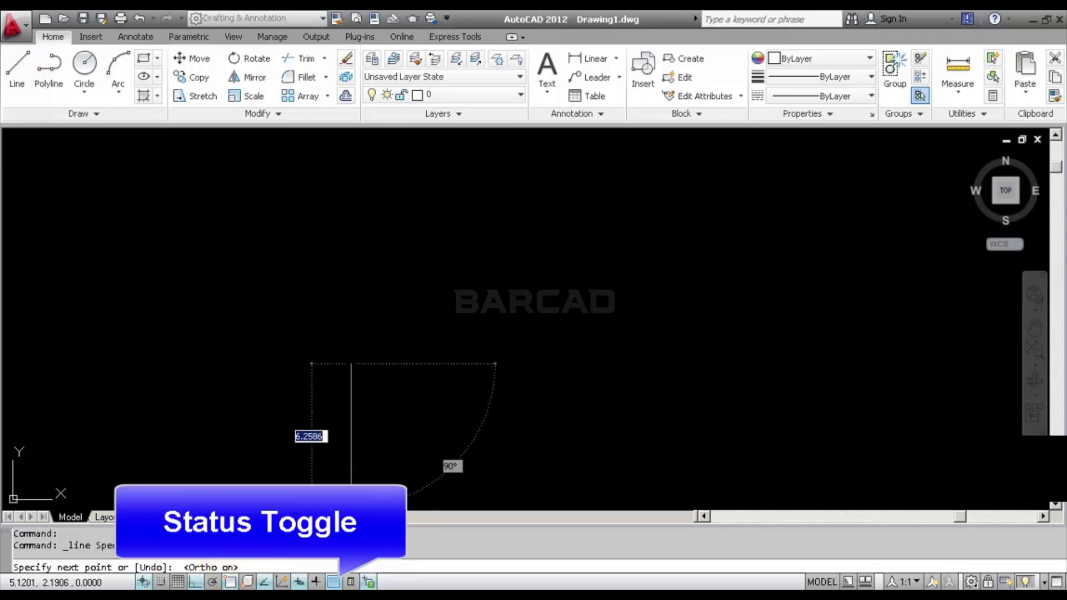
- Turn off Ortho Mode, turn on Polar Tracking, preview the line at an angle and cancel it
{"action": "left_click", "coordinate": [196, 581]}
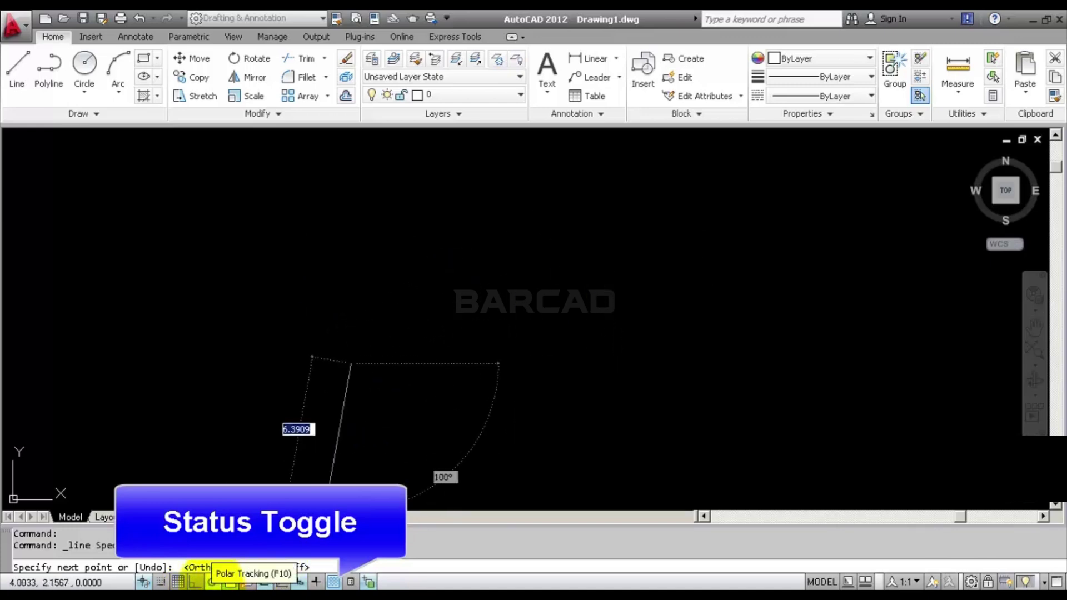
{"action": "left_click", "coordinate": [213, 581]}
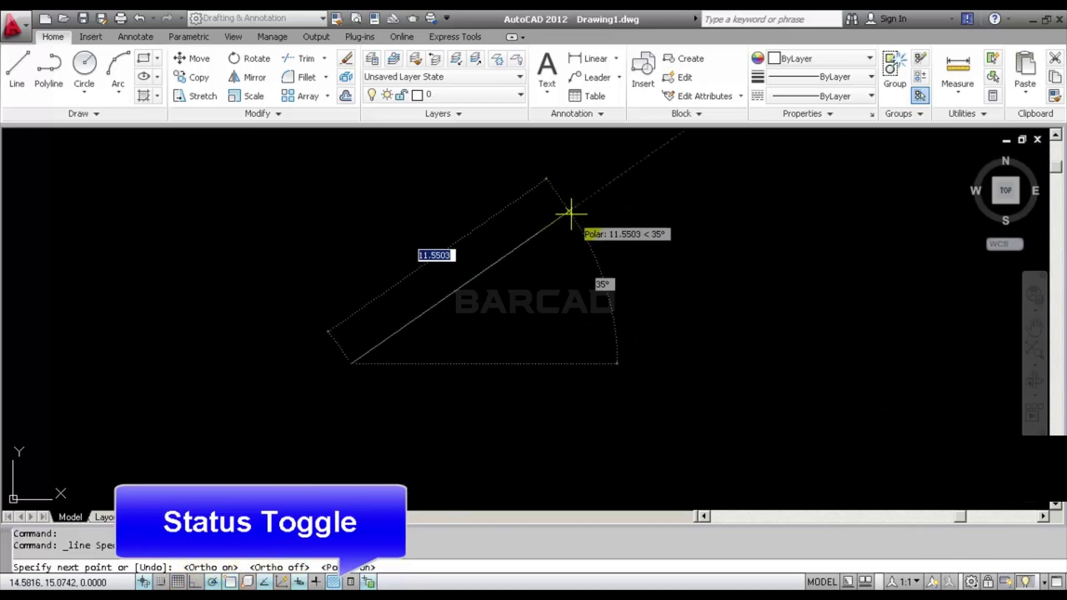
{"action": "key", "text": "Escape"}
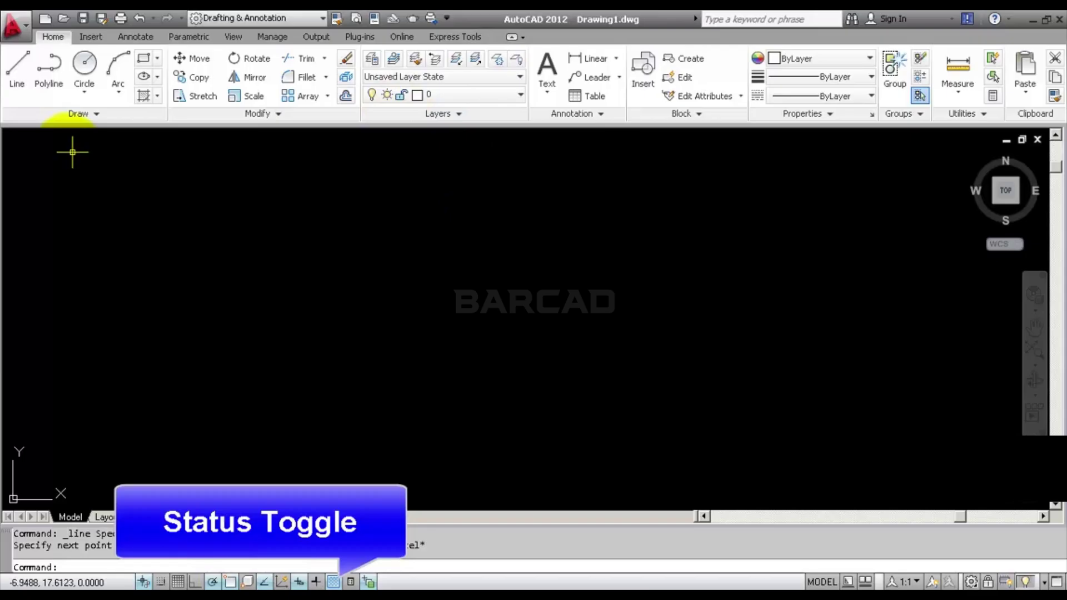
- Draw a circle by center and radius in the middle of the empty drawing area
{"action": "left_click", "coordinate": [87, 70]}
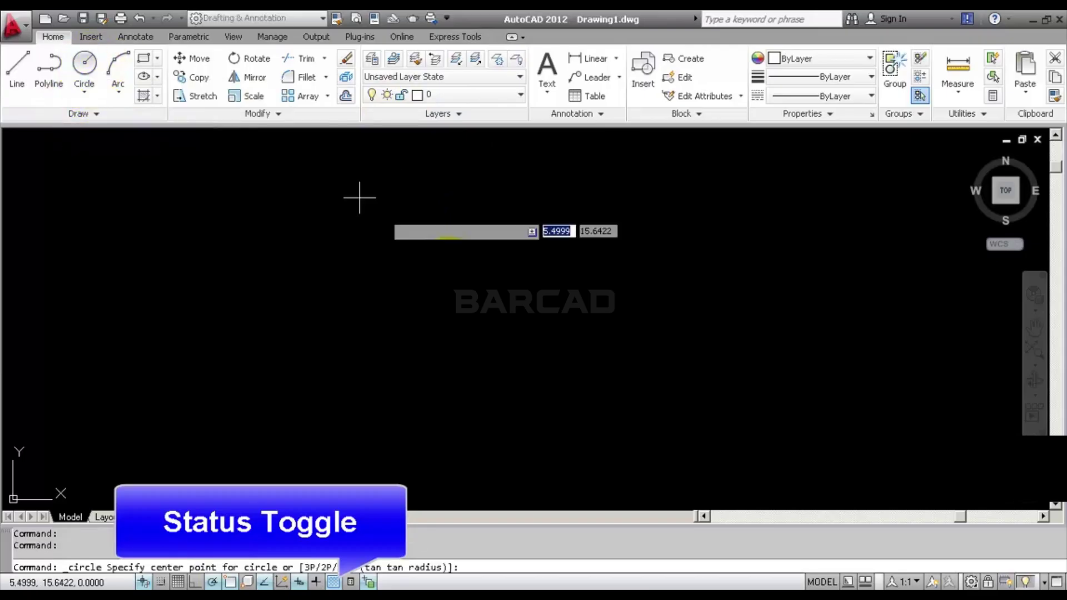
{"action": "left_click", "coordinate": [470, 305]}
{"action": "left_click", "coordinate": [494, 216]}
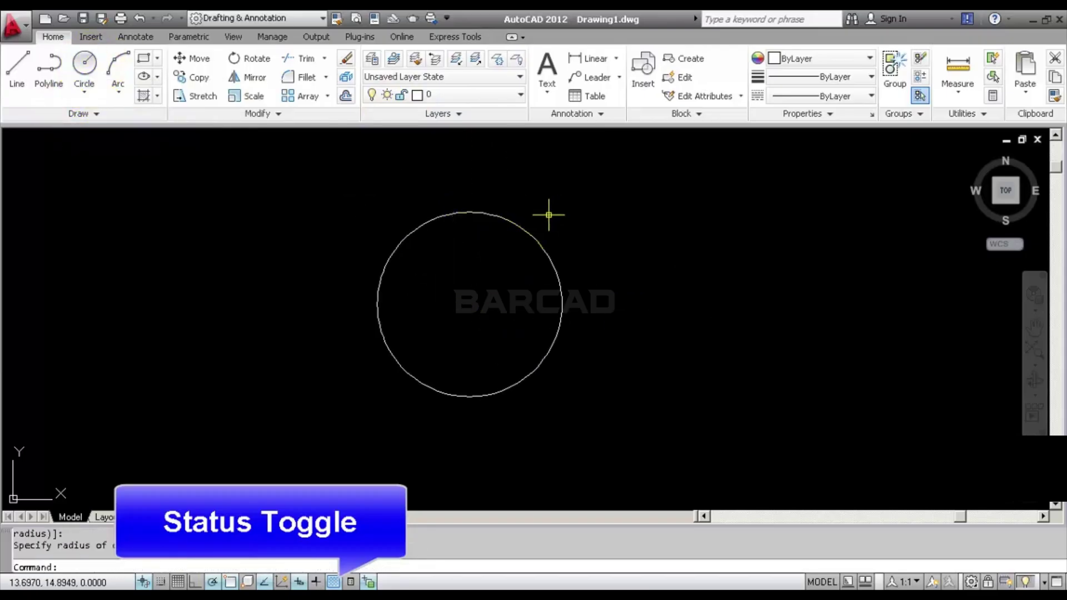
- Start a line with a tangent snap on the circle, preview the tangent direction and cancel the line
{"action": "left_click", "coordinate": [16, 67]}
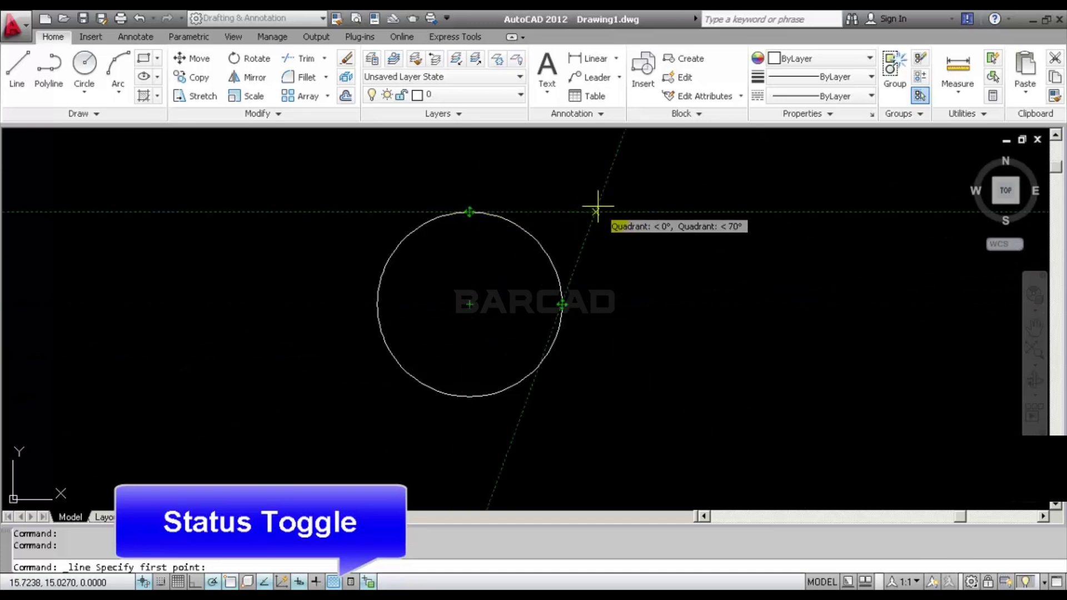
{"action": "key", "text": "Return"}
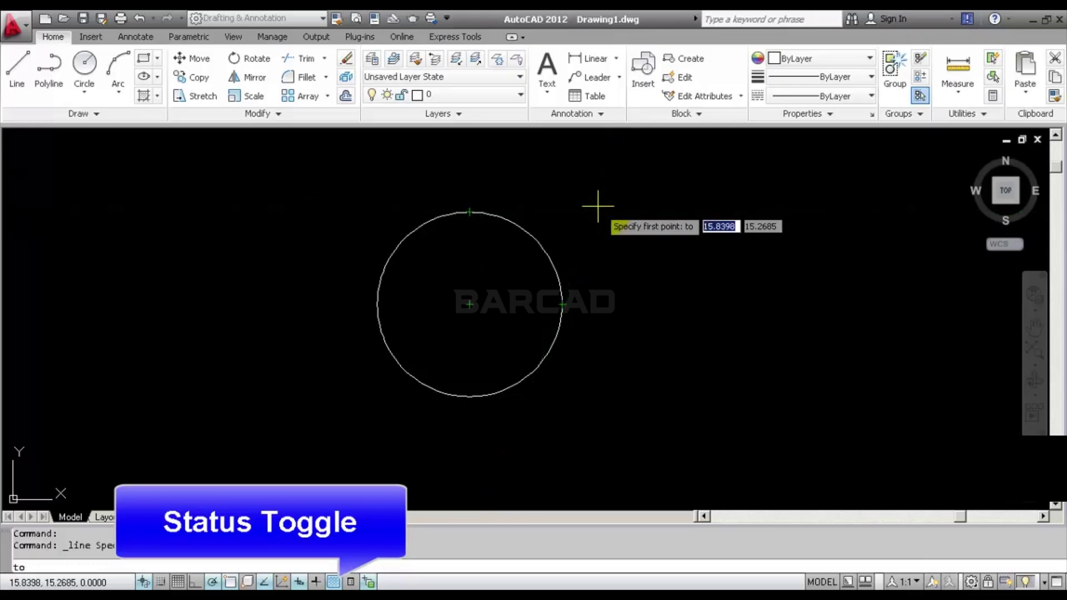
{"action": "left_click", "coordinate": [534, 231]}
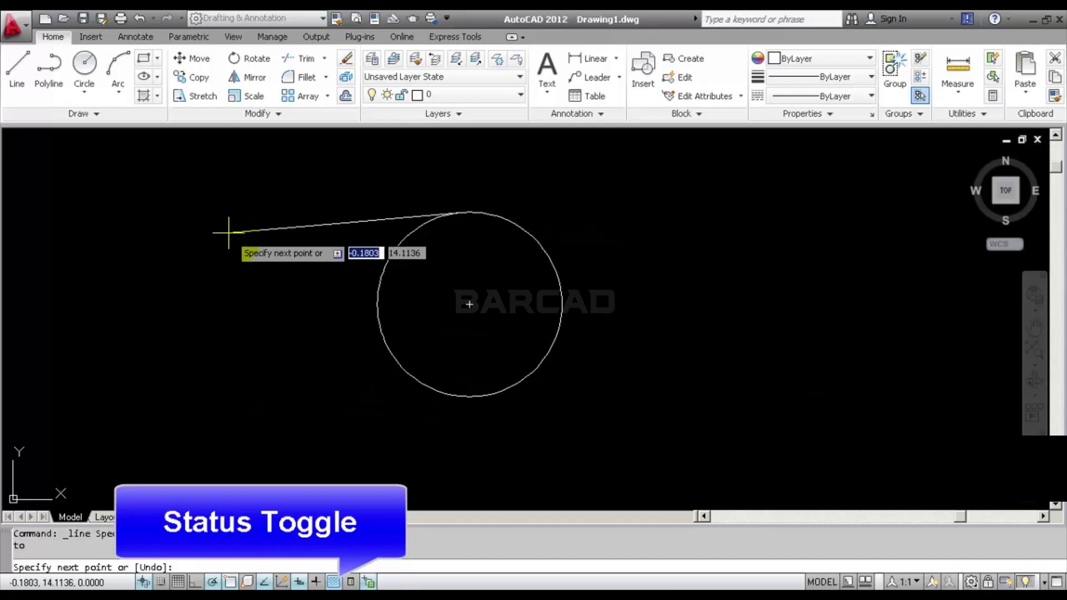
{"action": "key", "text": "Escape"}
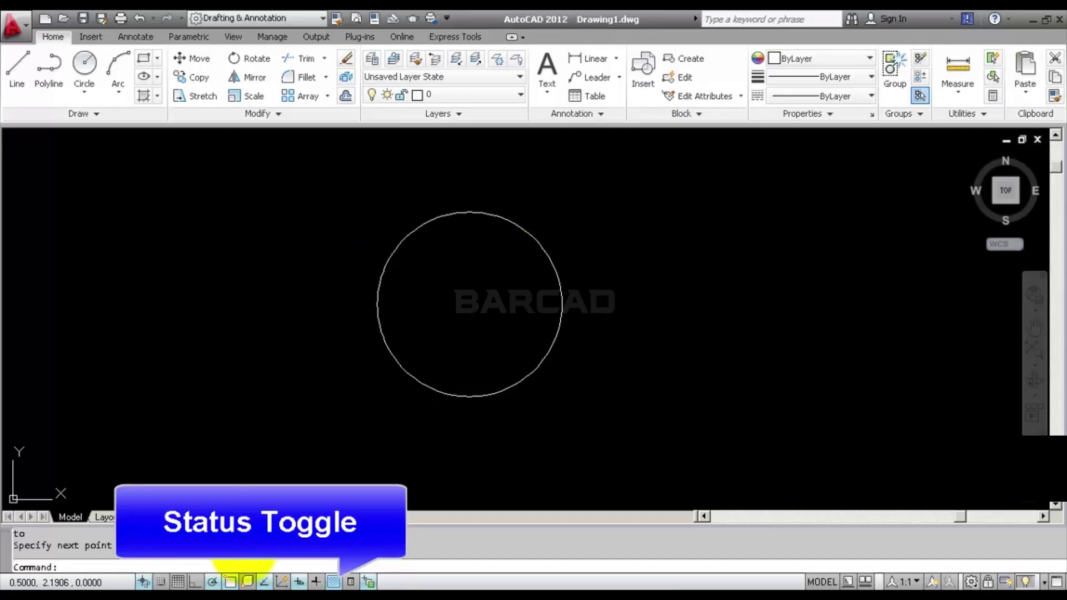
- Open the Object Snap settings, review the modes with all of them selected and accept the dialog
{"action": "right_click", "coordinate": [212, 579]}
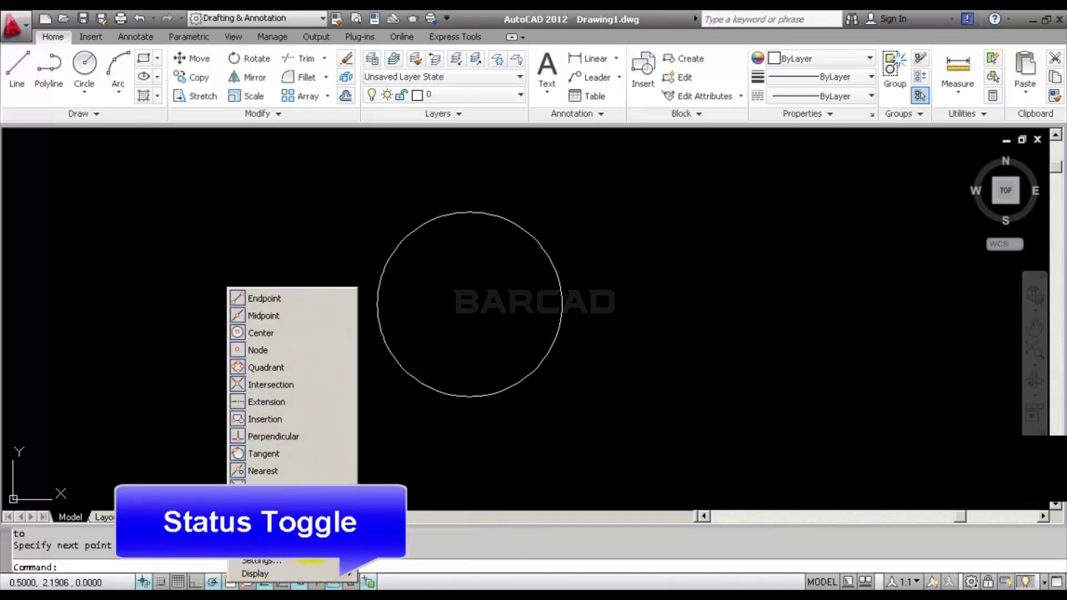
{"action": "left_click", "coordinate": [294, 562]}
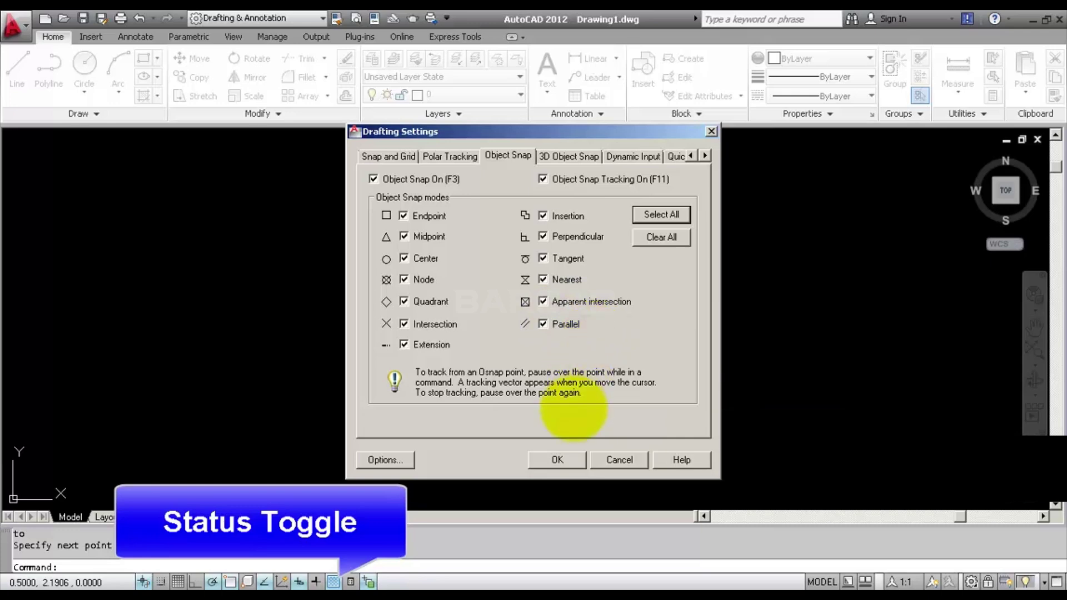
{"action": "left_click", "coordinate": [558, 459]}
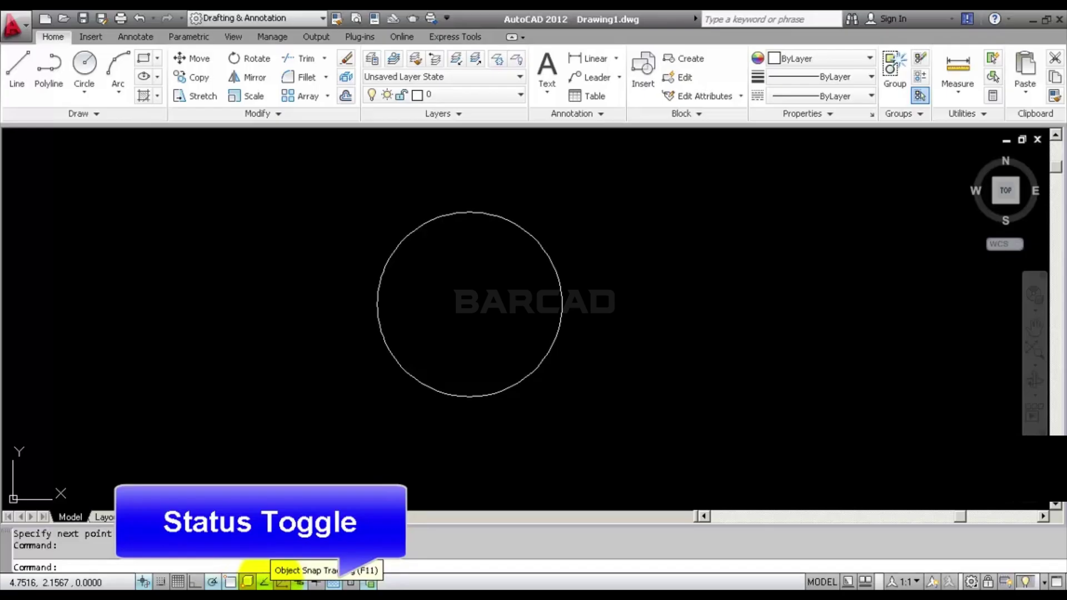
- Start a line from the circle's right quadrant, compare previews while toggling Object Snap Tracking, leave tracking off and cancel the line
{"action": "left_click", "coordinate": [17, 69]}
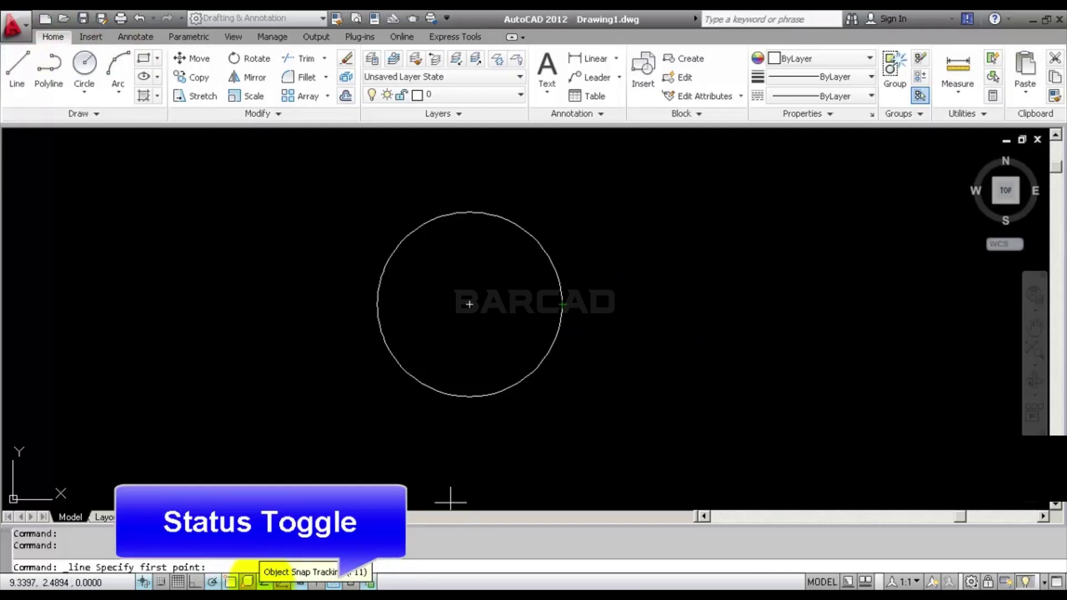
{"action": "left_click", "coordinate": [265, 582]}
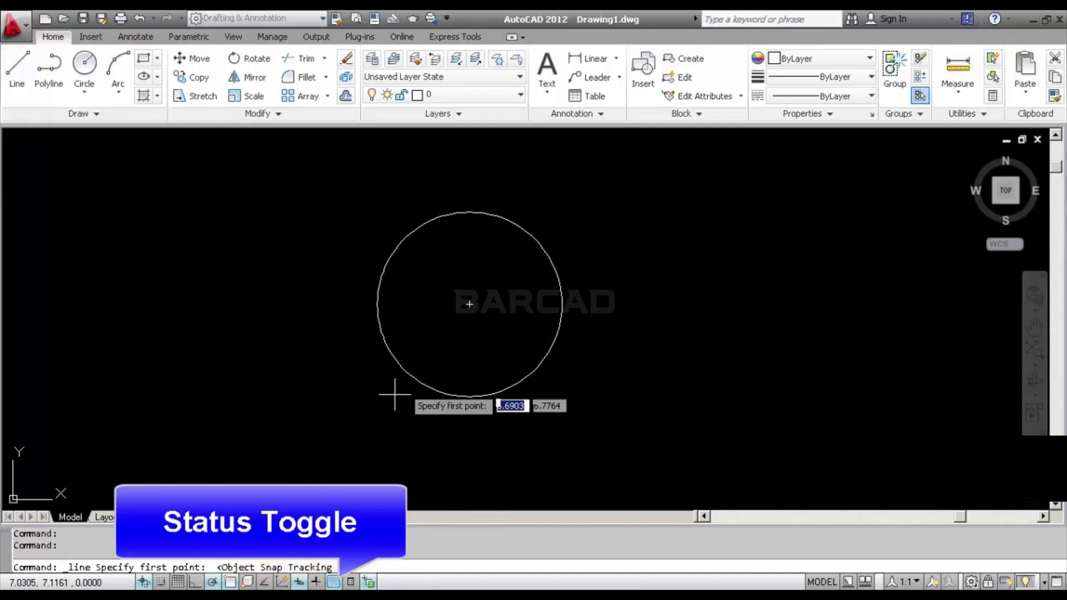
{"action": "left_click", "coordinate": [563, 304]}
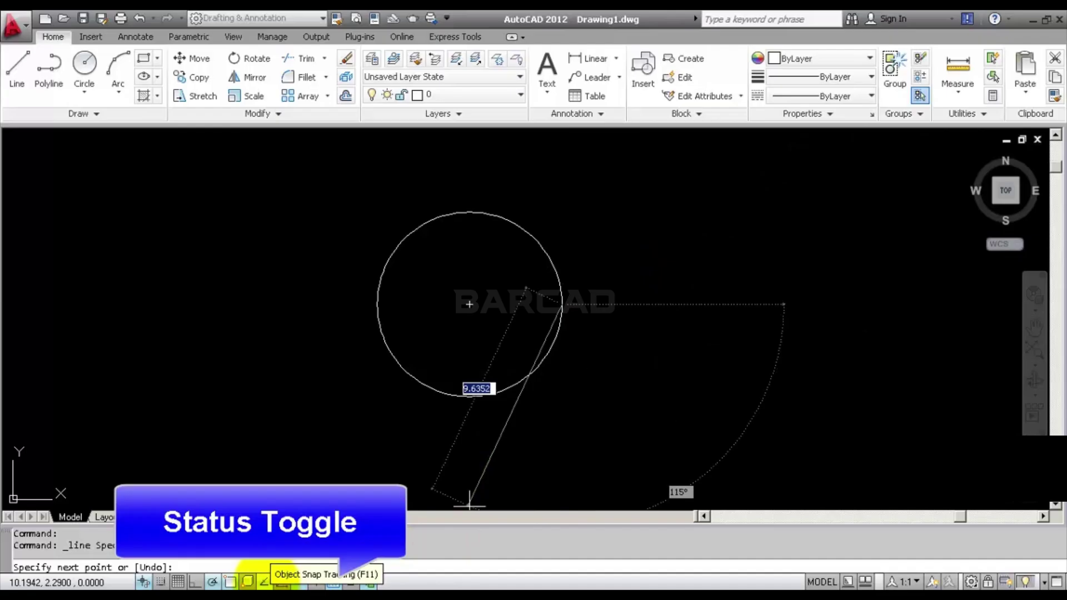
{"action": "left_click", "coordinate": [265, 582]}
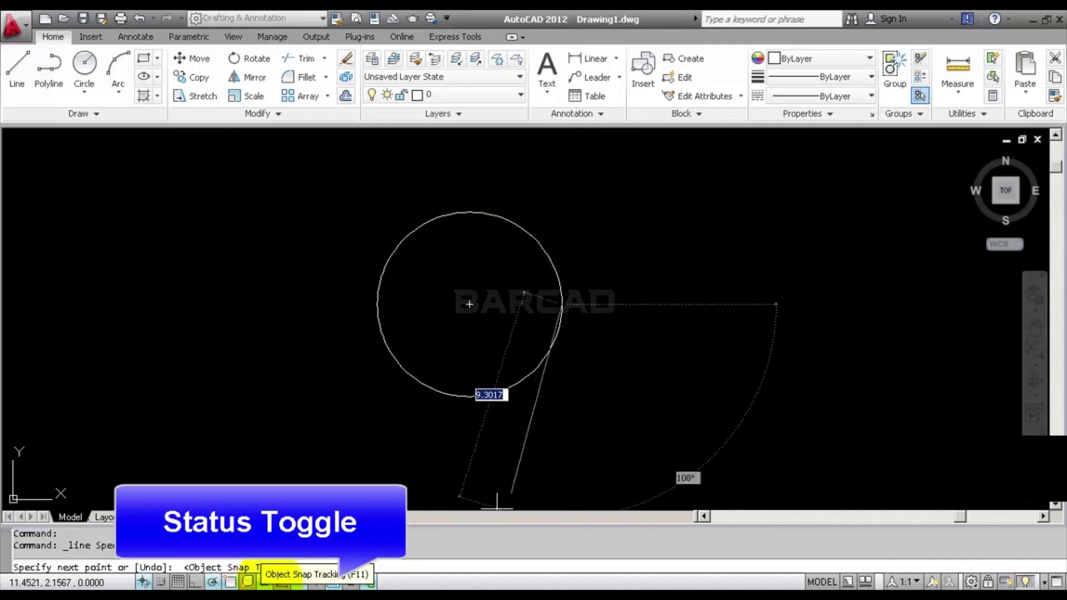
{"action": "left_click", "coordinate": [249, 582]}
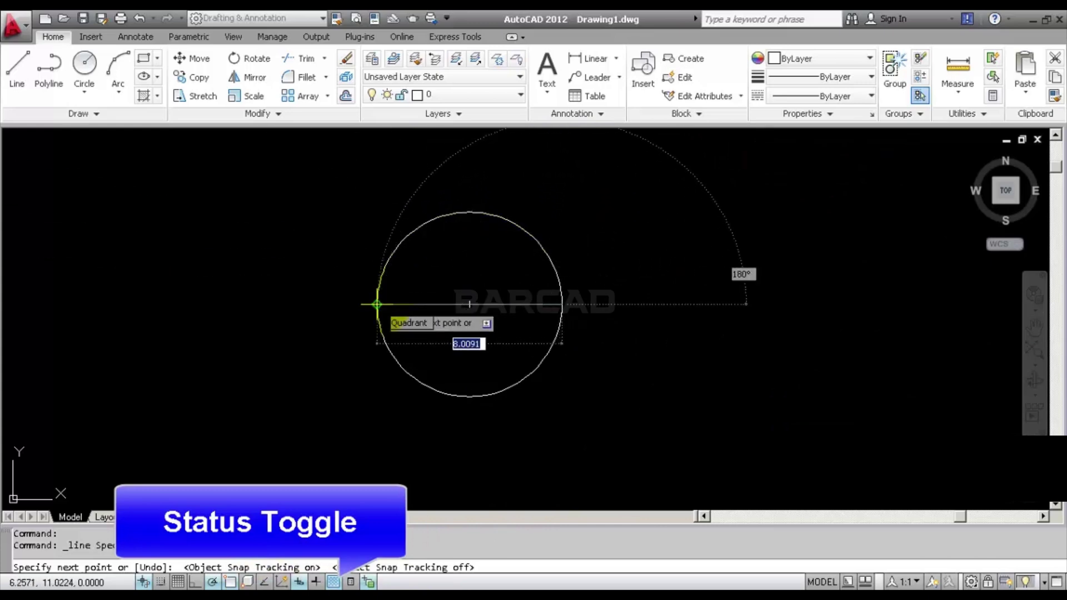
{"action": "key", "text": "Escape"}
- Draw a horizontal line about 12.1 units long just below the circle, extending to its right
{"action": "left_click", "coordinate": [16, 70]}
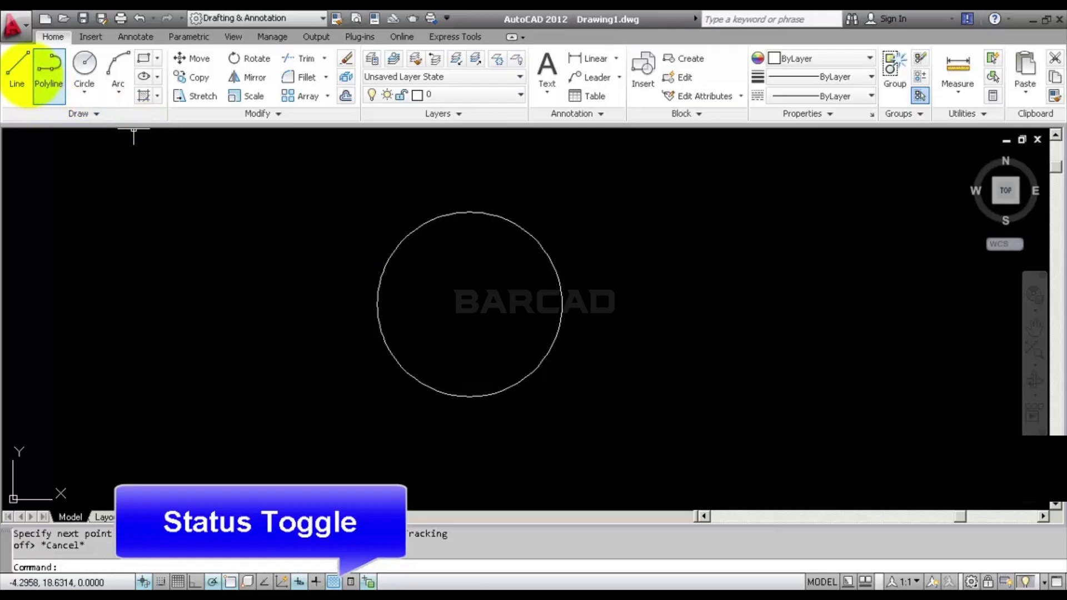
{"action": "left_click", "coordinate": [495, 430]}
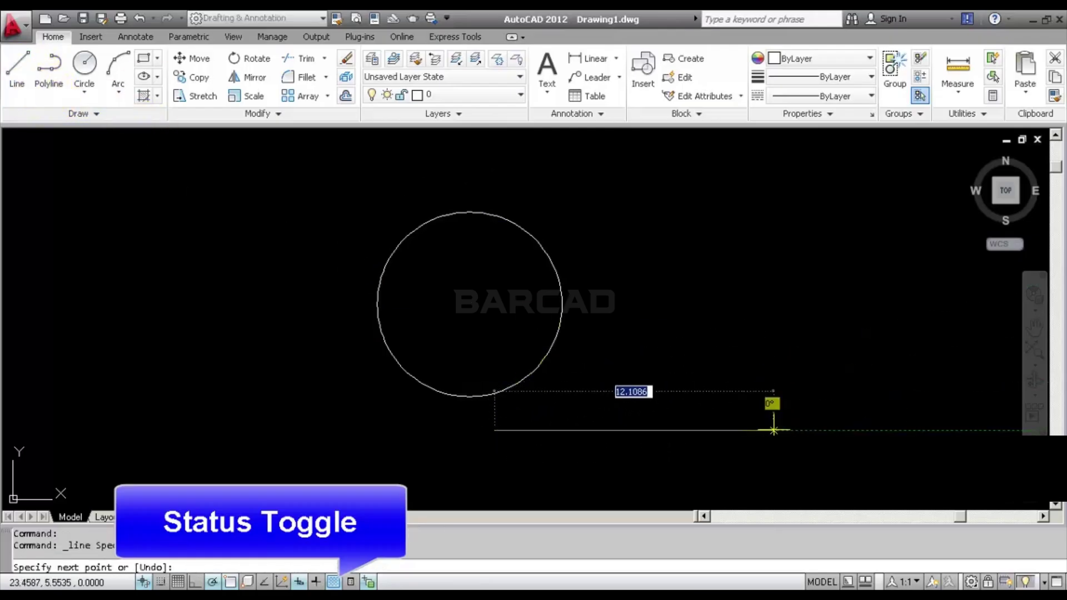
{"action": "left_click", "coordinate": [773, 430]}
{"action": "key", "text": "Return"}
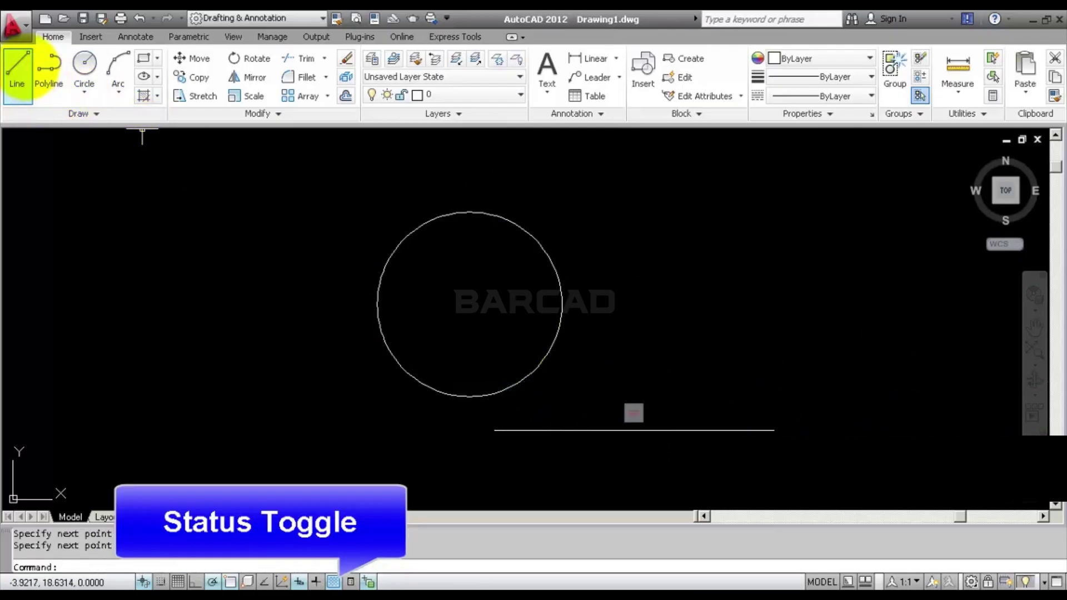
- Draw a circle with a radius of about 1.93 centered on the midpoint of the horizontal line
{"action": "left_click", "coordinate": [84, 62]}
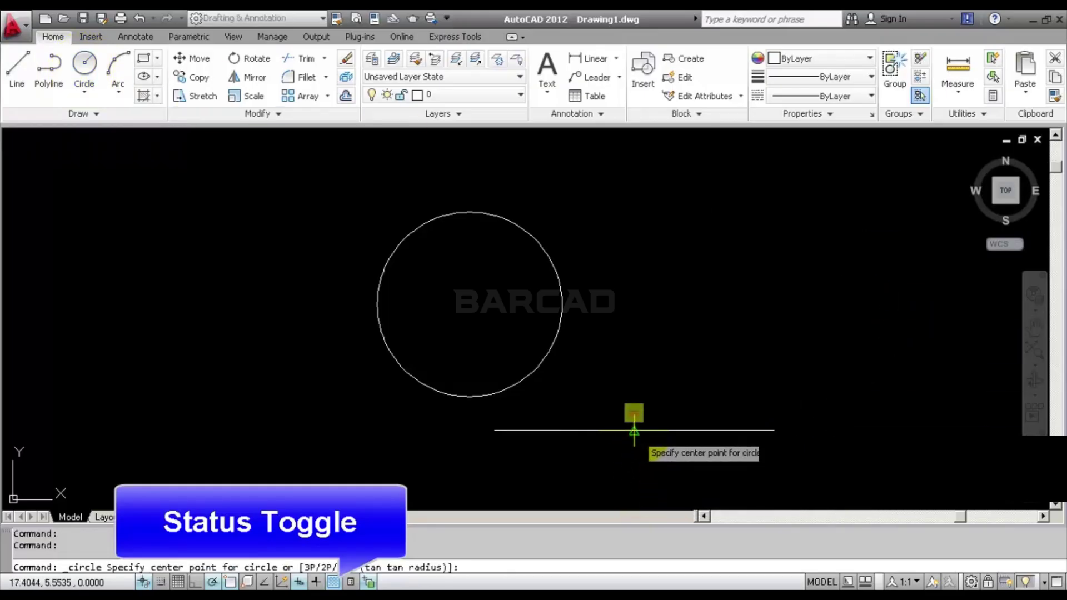
{"action": "left_click", "coordinate": [634, 429]}
{"action": "left_click", "coordinate": [651, 385]}
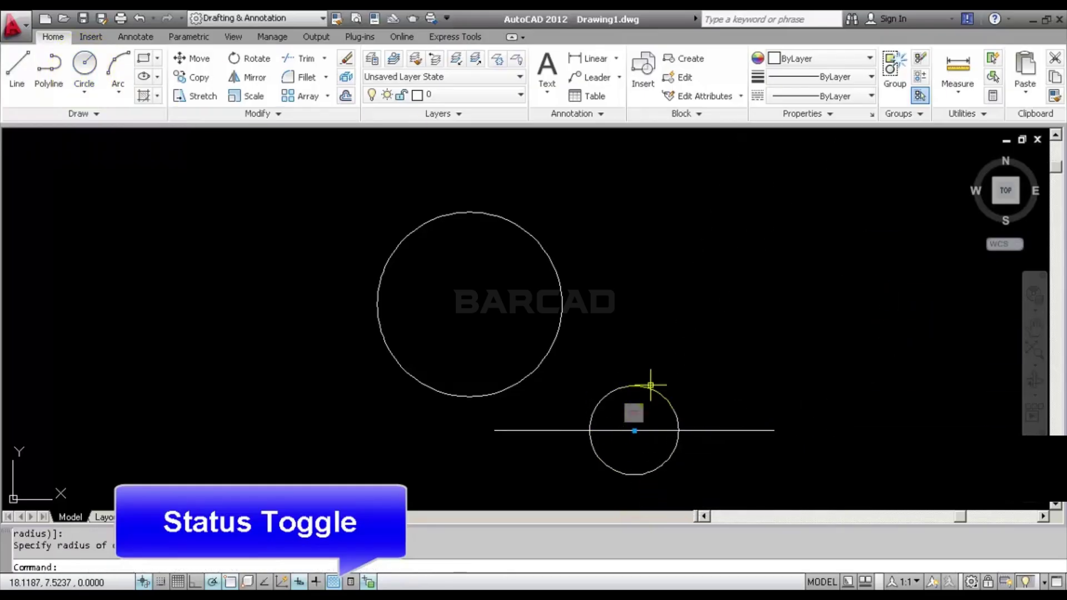
- Draw a circle with a radius of about 1.8 centered on the line's right endpoint and cancel the repeated circle command
{"action": "key", "text": "Return"}
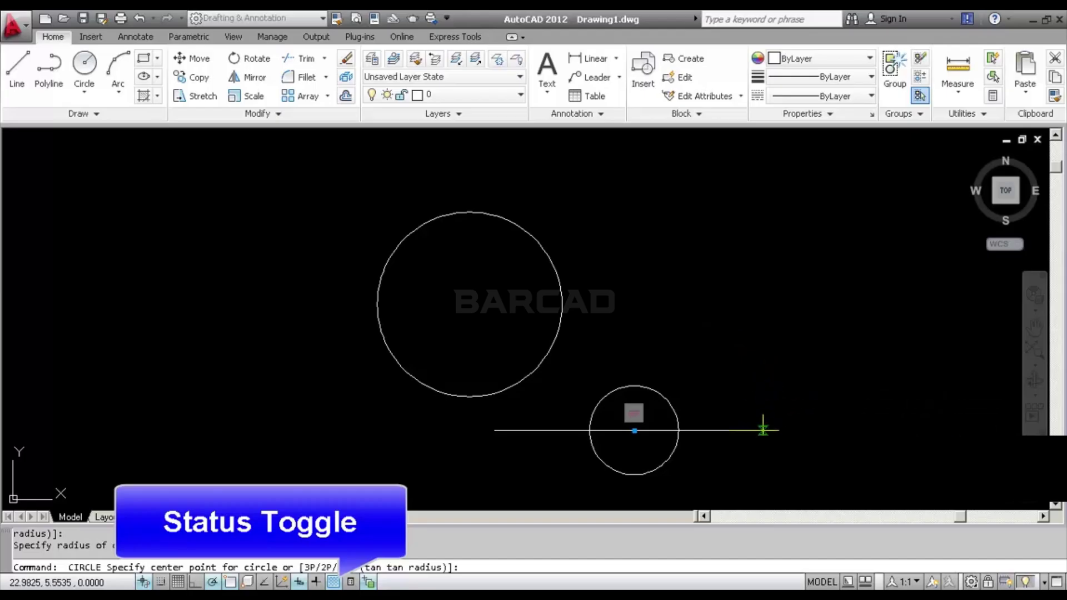
{"action": "left_click", "coordinate": [774, 430]}
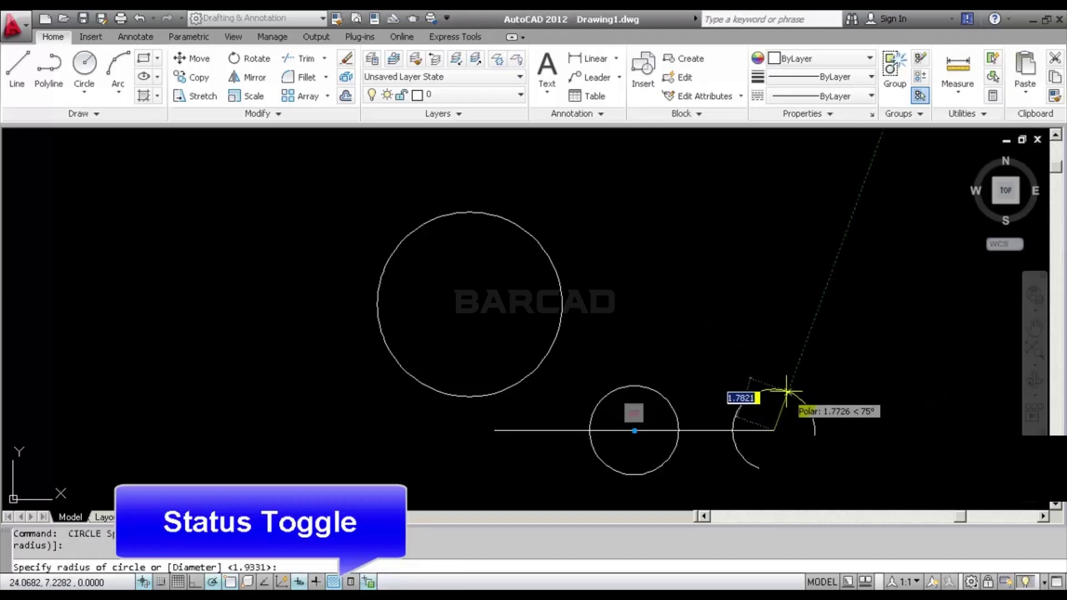
{"action": "left_click", "coordinate": [778, 390]}
{"action": "key", "text": "Return"}
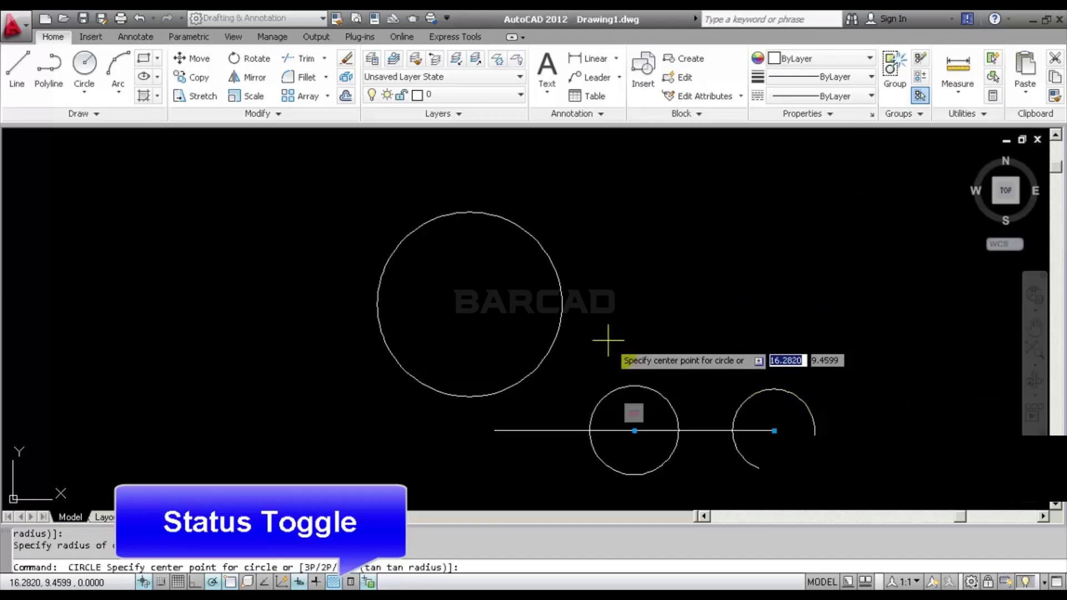
{"action": "left_click", "coordinate": [559, 430]}
{"action": "key", "text": "Escape"}
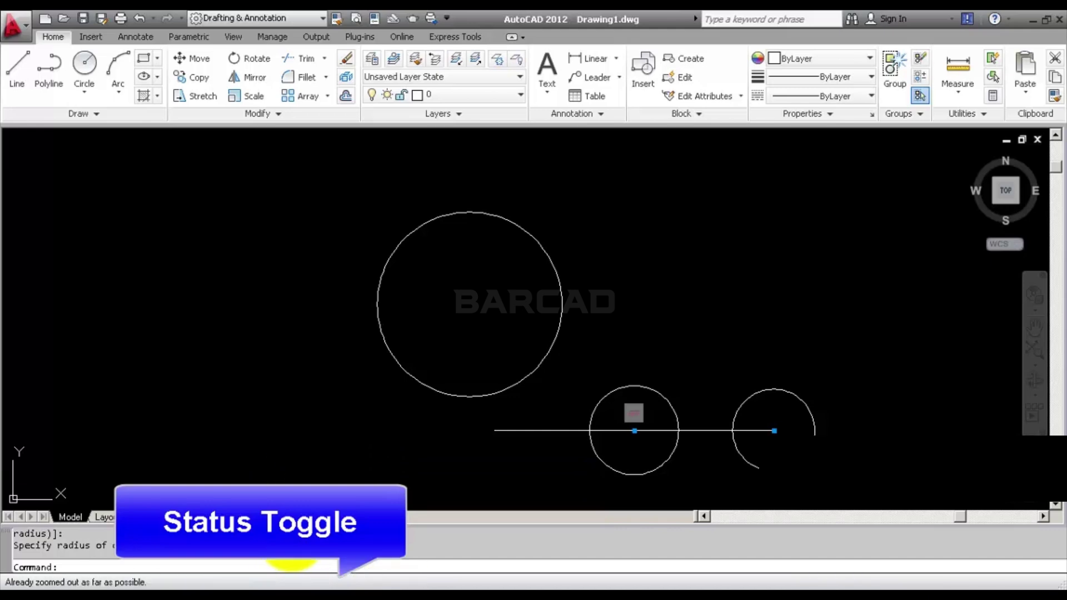
- Start a line in the empty area beside the circles, examine its angled preview while toggling Dynamic Input and cancel it
{"action": "scroll", "coordinate": [292, 511], "scroll_direction": "up", "scroll_amount": 3}
{"action": "scroll", "coordinate": [269, 436], "scroll_direction": "down", "scroll_amount": 5}
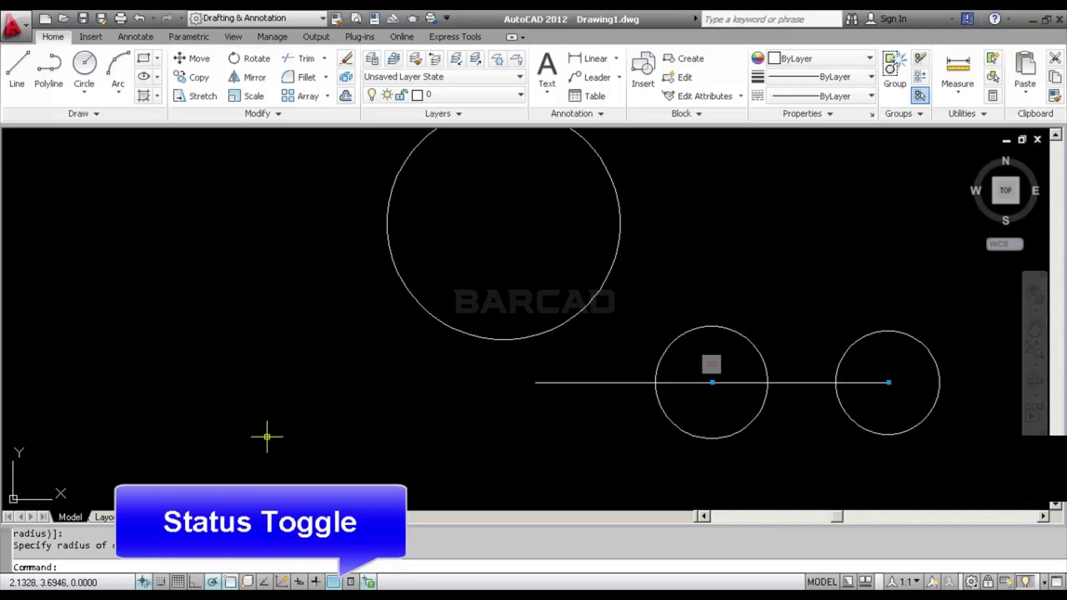
{"action": "left_click", "coordinate": [16, 72]}
{"action": "left_click", "coordinate": [322, 411]}
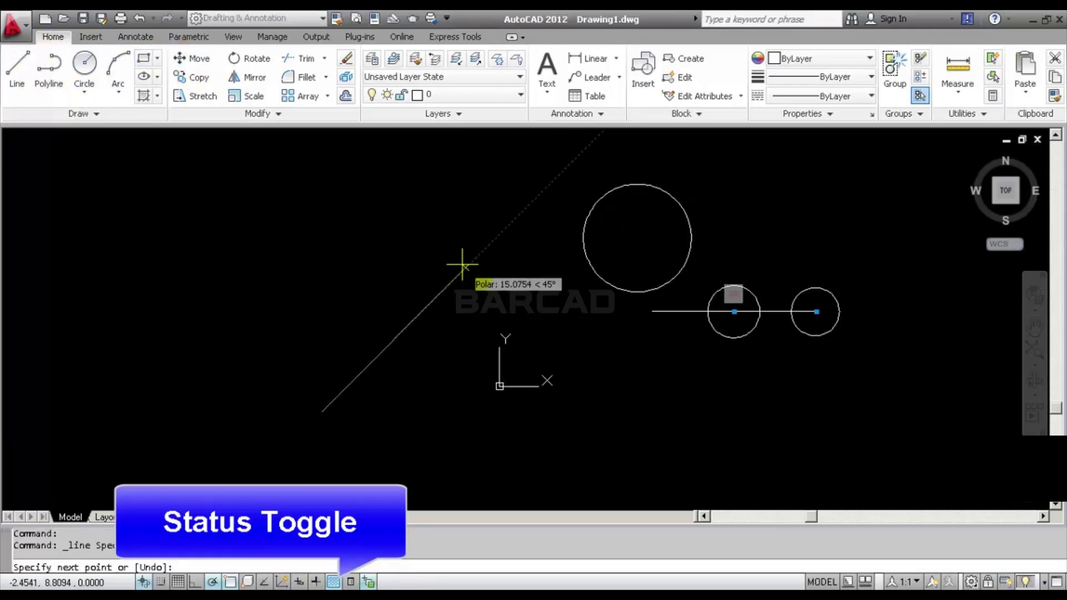
{"action": "left_click", "coordinate": [298, 581]}
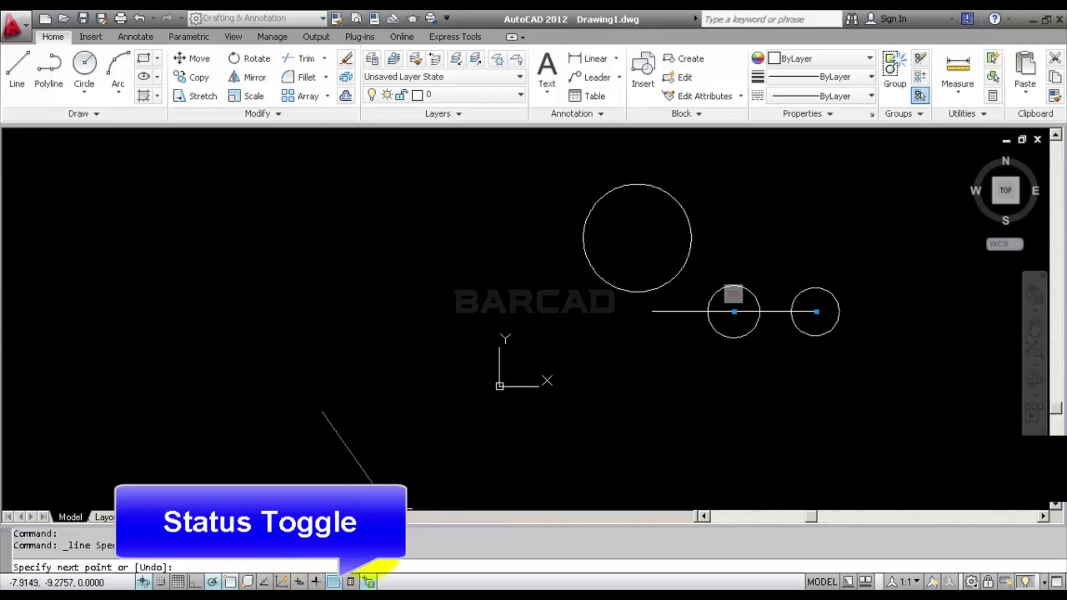
{"action": "left_click", "coordinate": [299, 582]}
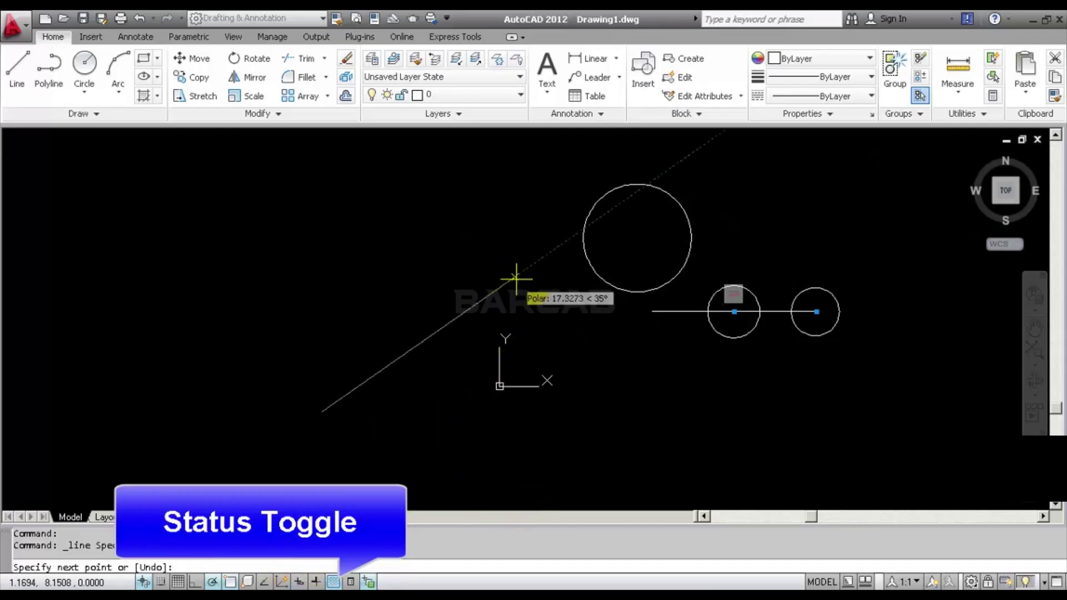
{"action": "key", "text": "Escape"}
- Compare line previews at 40° with Dynamic Input off and on, cancelling each line
{"action": "left_click", "coordinate": [17, 67]}
{"action": "left_click", "coordinate": [282, 333]}
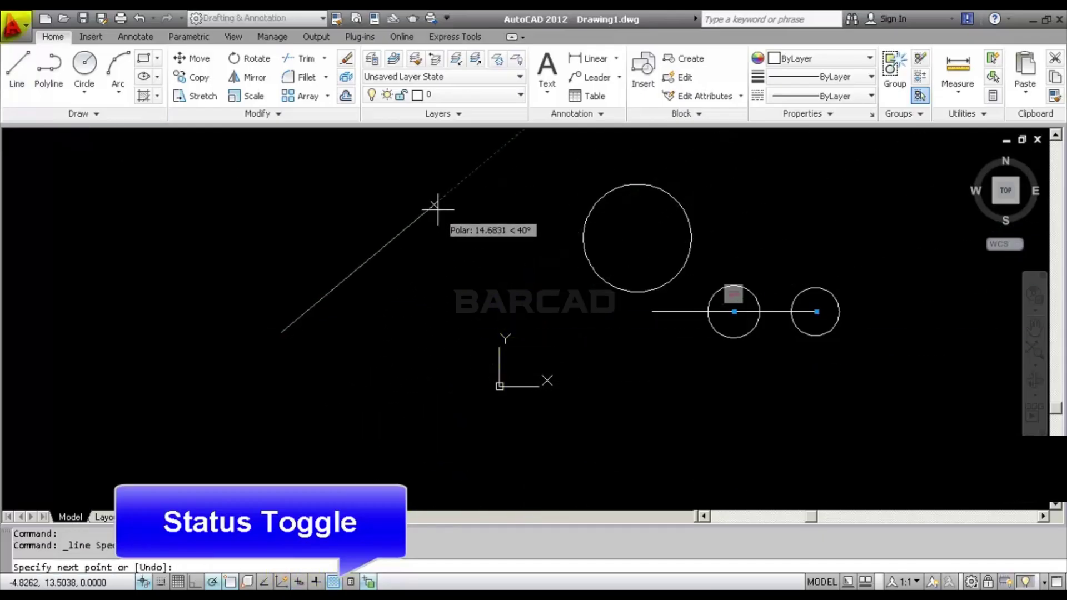
{"action": "key", "text": "Escape"}
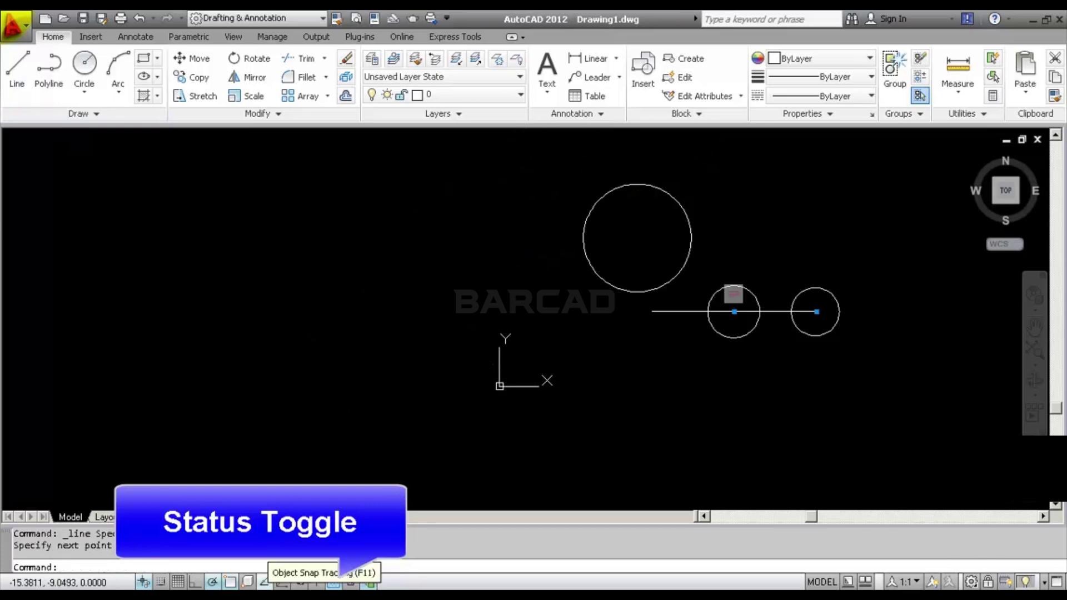
{"action": "left_click", "coordinate": [17, 66]}
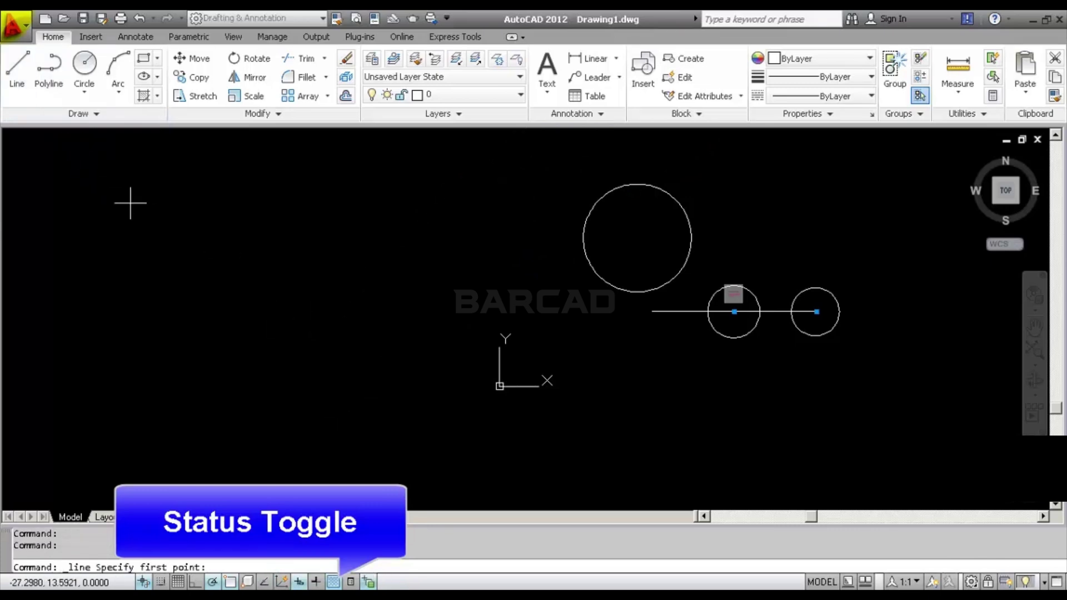
{"action": "left_click", "coordinate": [216, 370]}
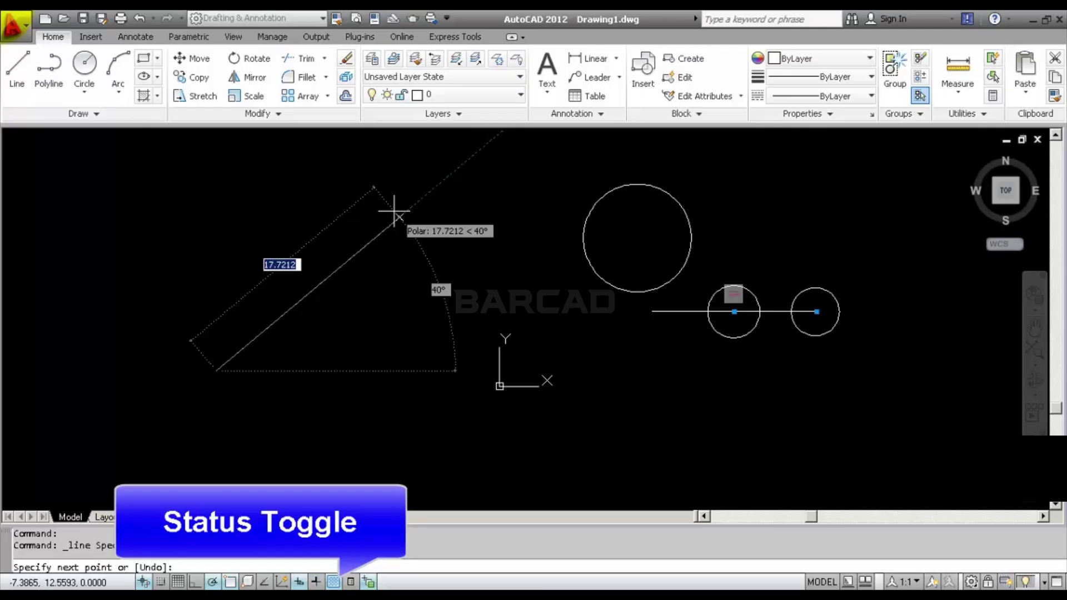
{"action": "key", "text": "Escape"}
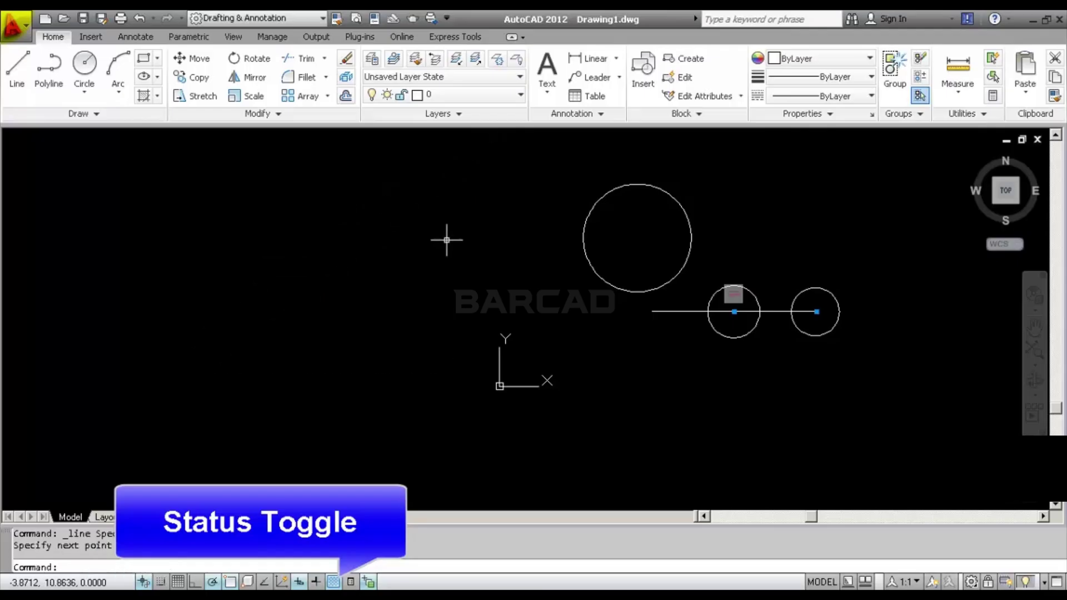
- Erase the horizontal line and all three circles from the drawing
{"action": "scroll", "coordinate": [507, 381], "scroll_direction": "down", "scroll_amount": 2}
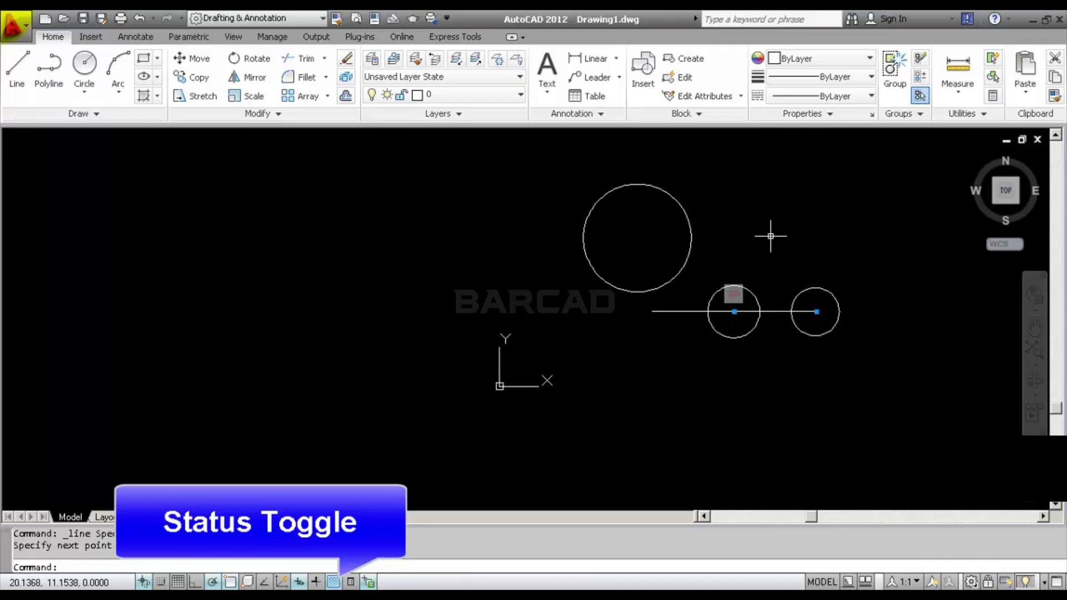
{"action": "key", "text": "Return"}
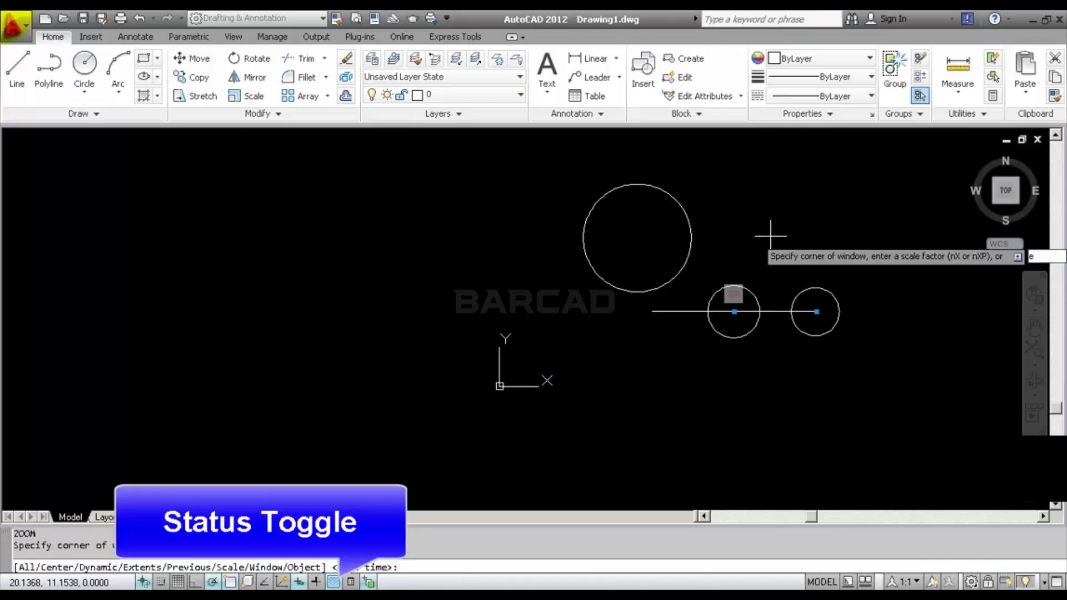
{"action": "type", "text": "e"}
{"action": "key", "text": "Return"}
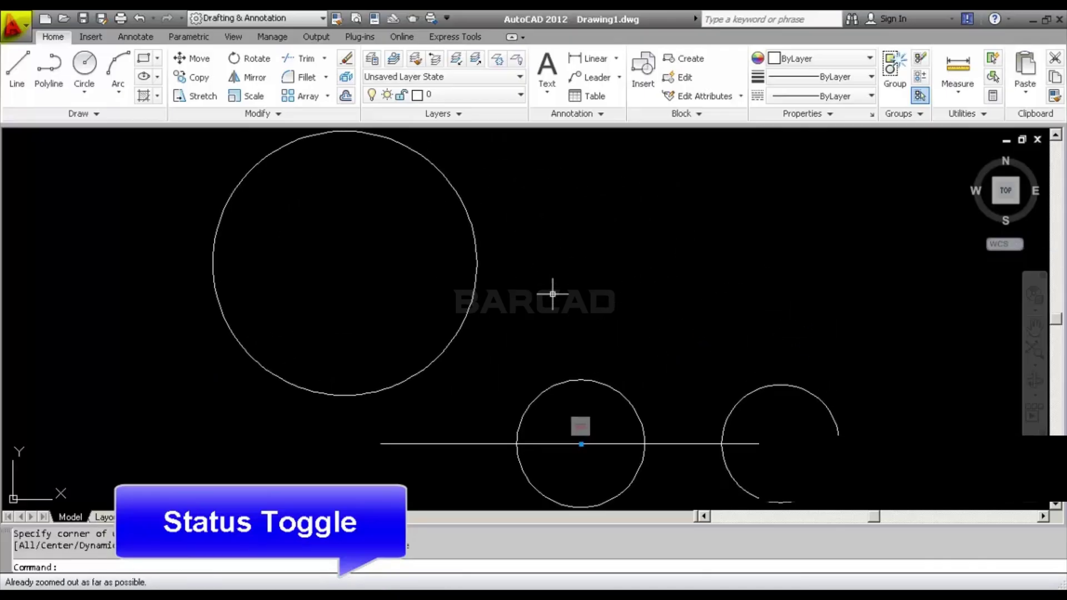
{"action": "middle_click_drag", "start_coordinate": [552, 294], "coordinate": [502, 298]}
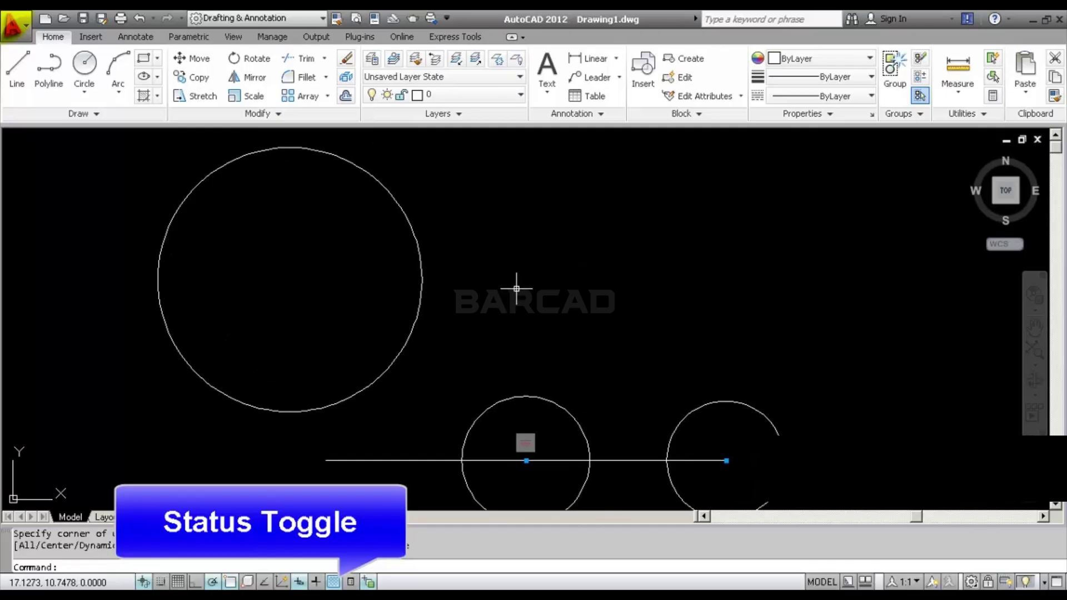
{"action": "key", "text": "Return"}
{"action": "key", "text": "Escape"}
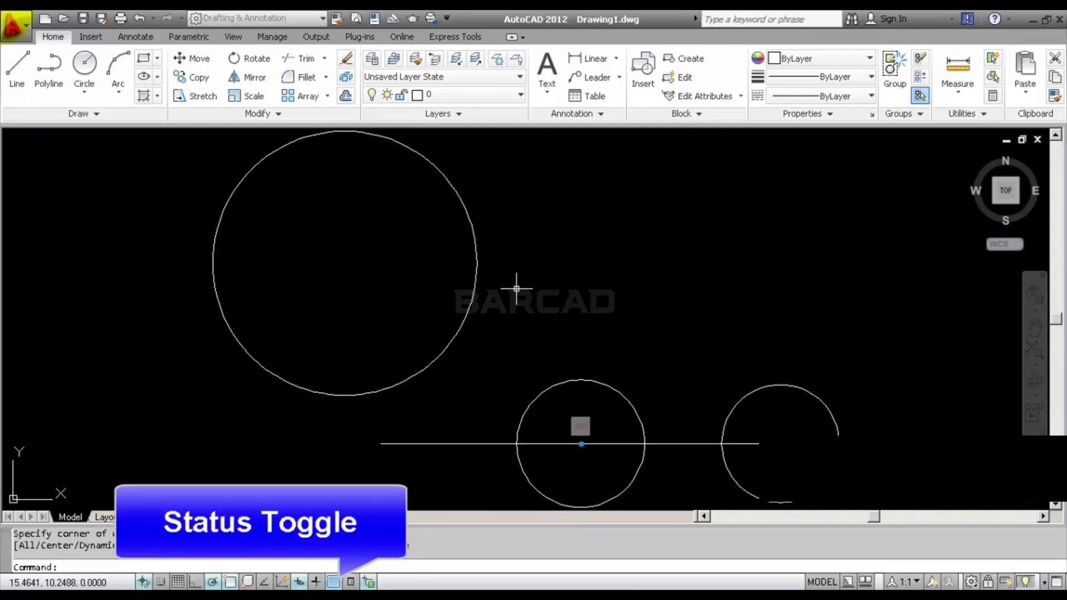
{"action": "key", "text": "ctrl+a"}
{"action": "key", "text": "Delete"}
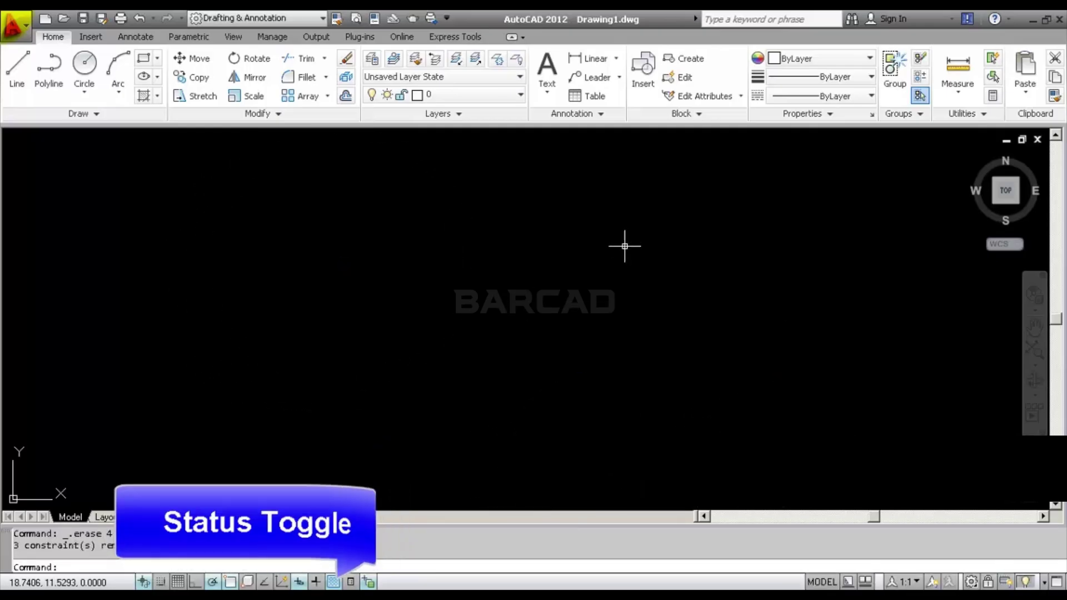